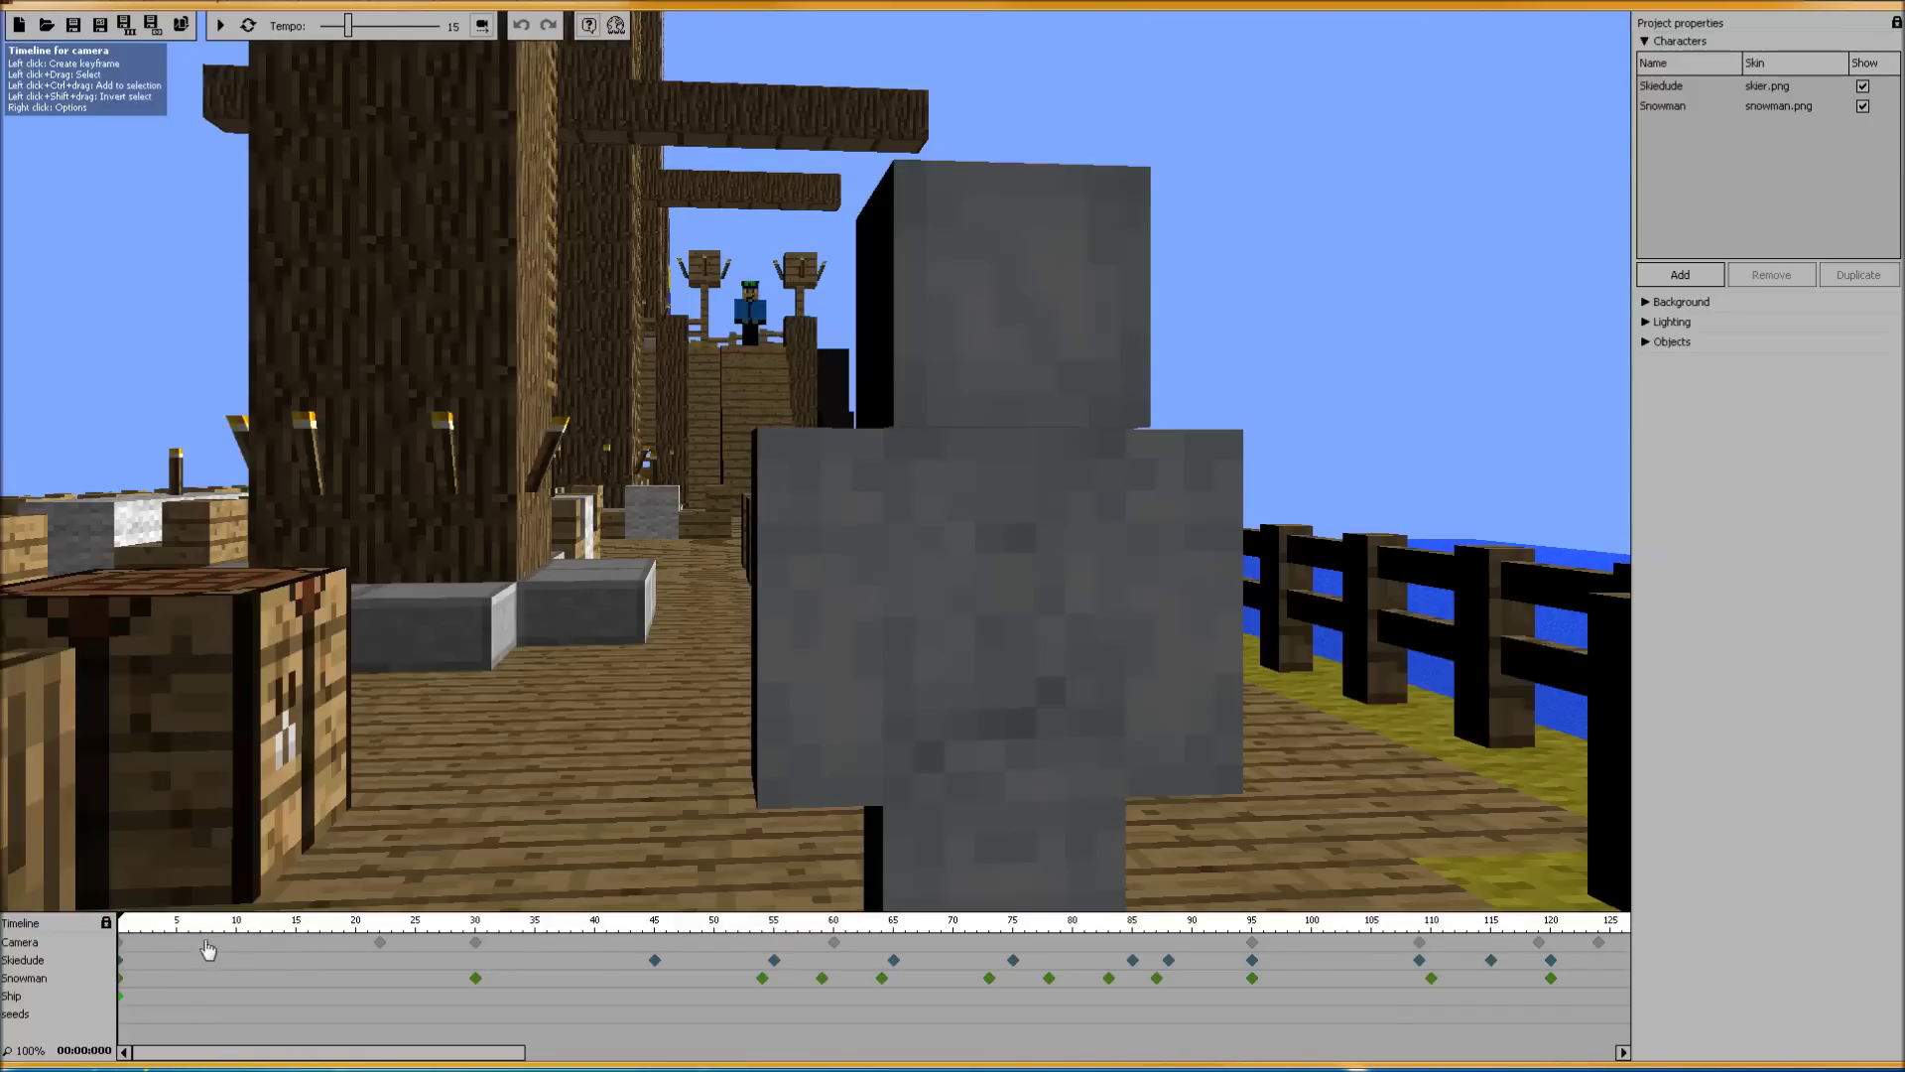
Select the frame-0 camera keyframe and preview the camera moves with play and pause
{"action": "left_click", "coordinate": [119, 942]}
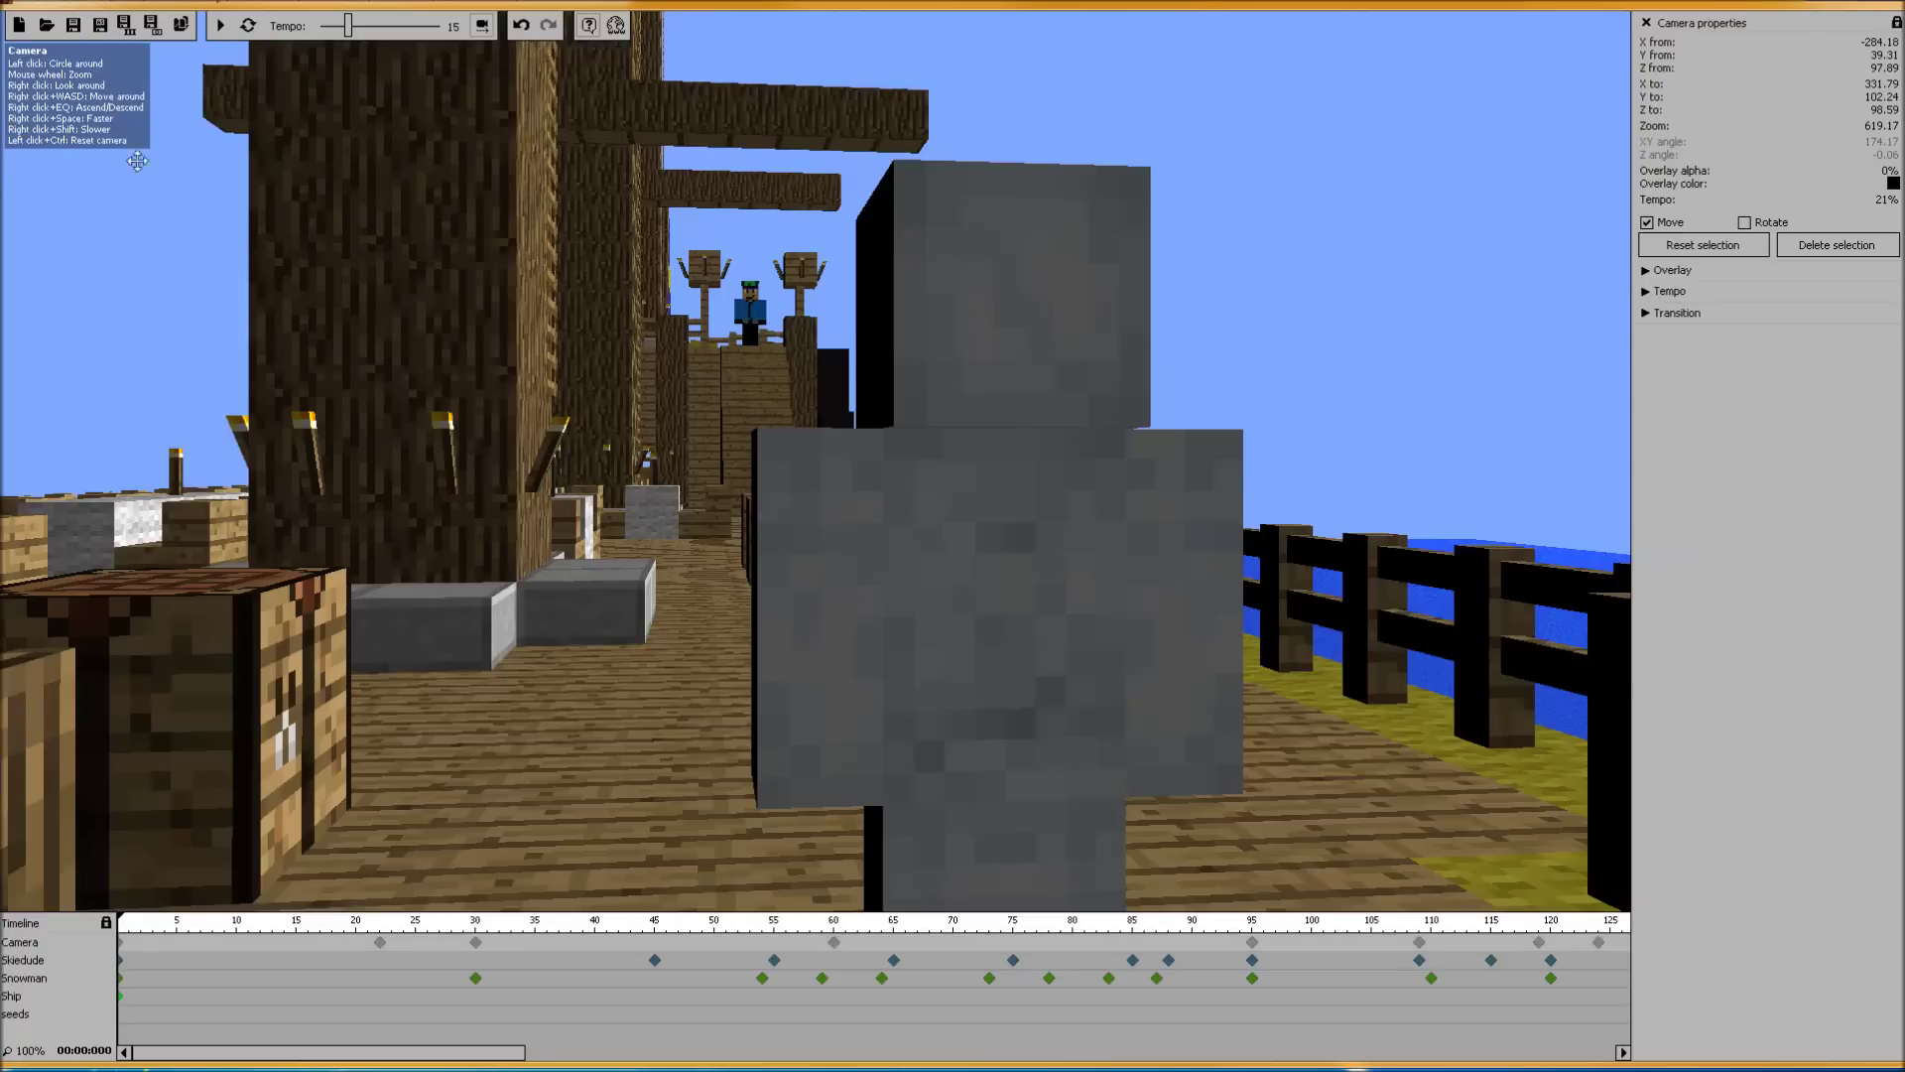
{"action": "left_click", "coordinate": [220, 26]}
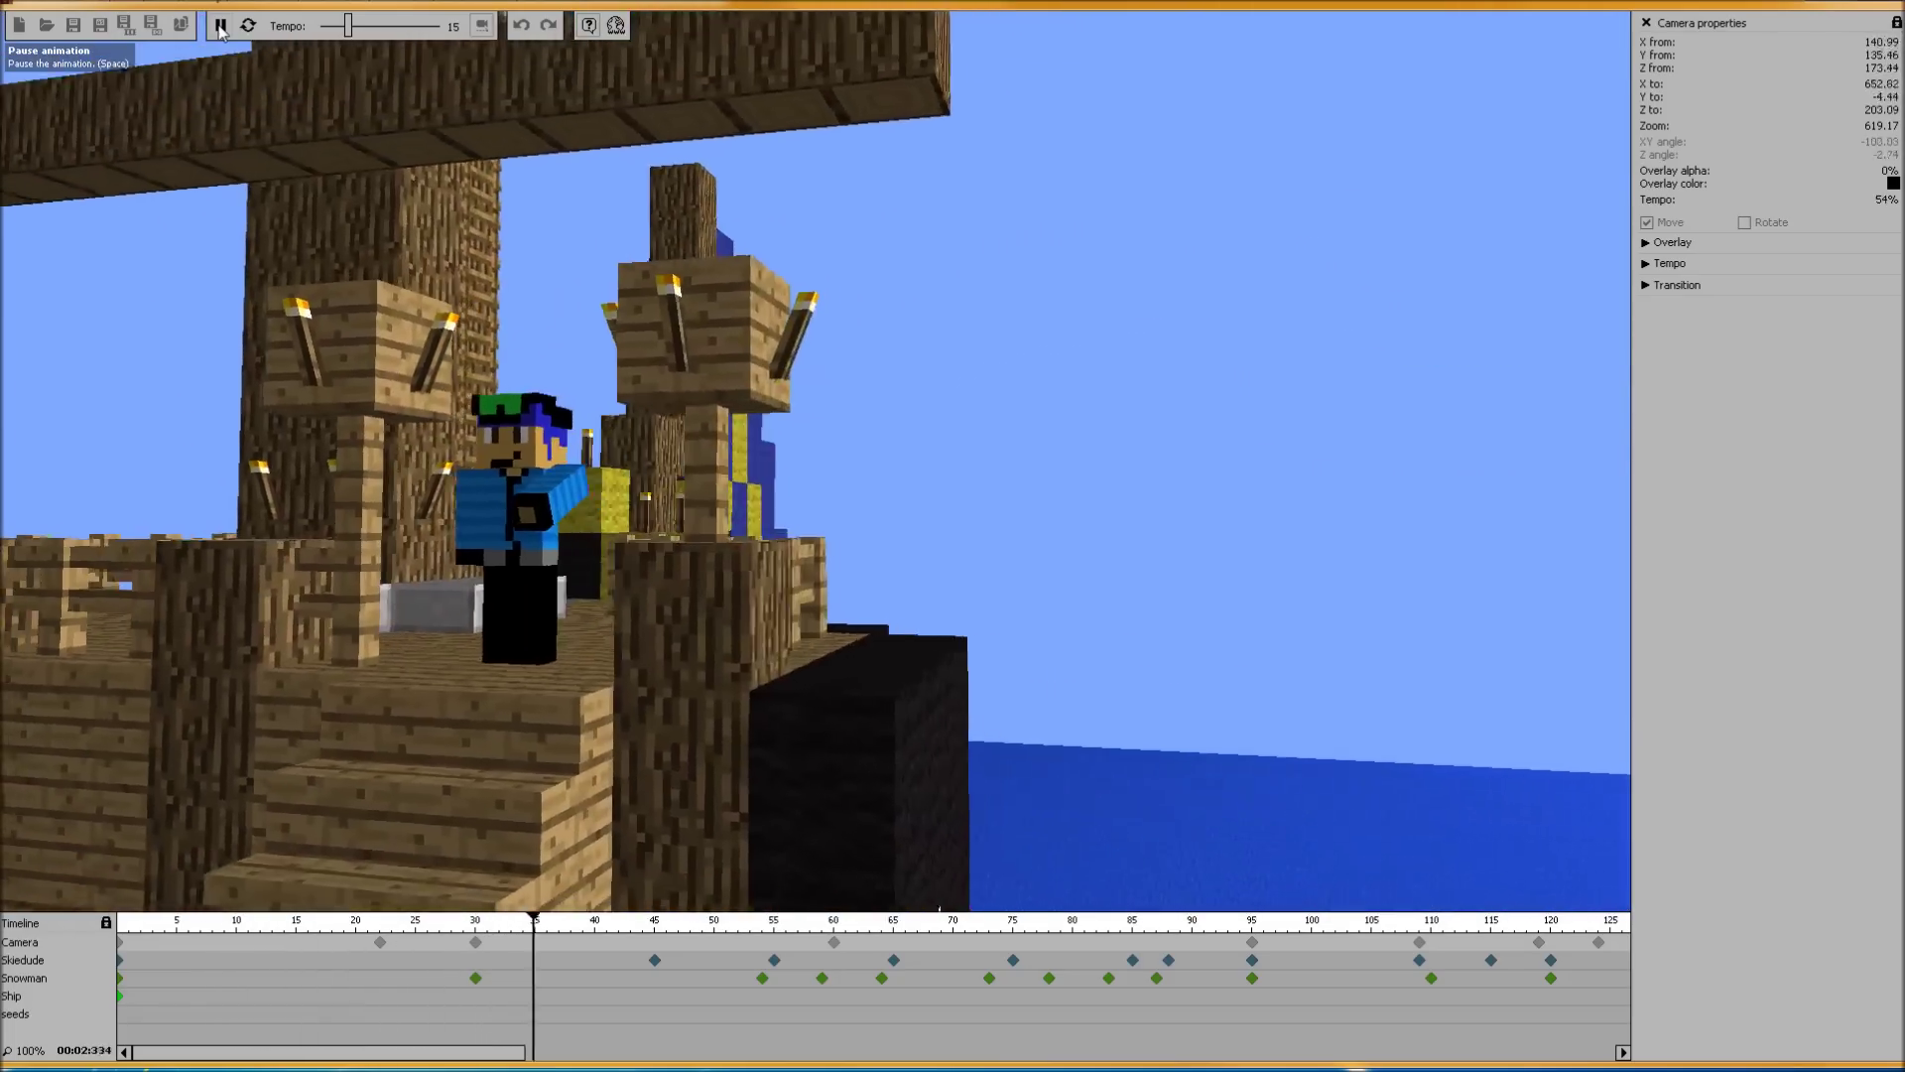
{"action": "left_click", "coordinate": [220, 26]}
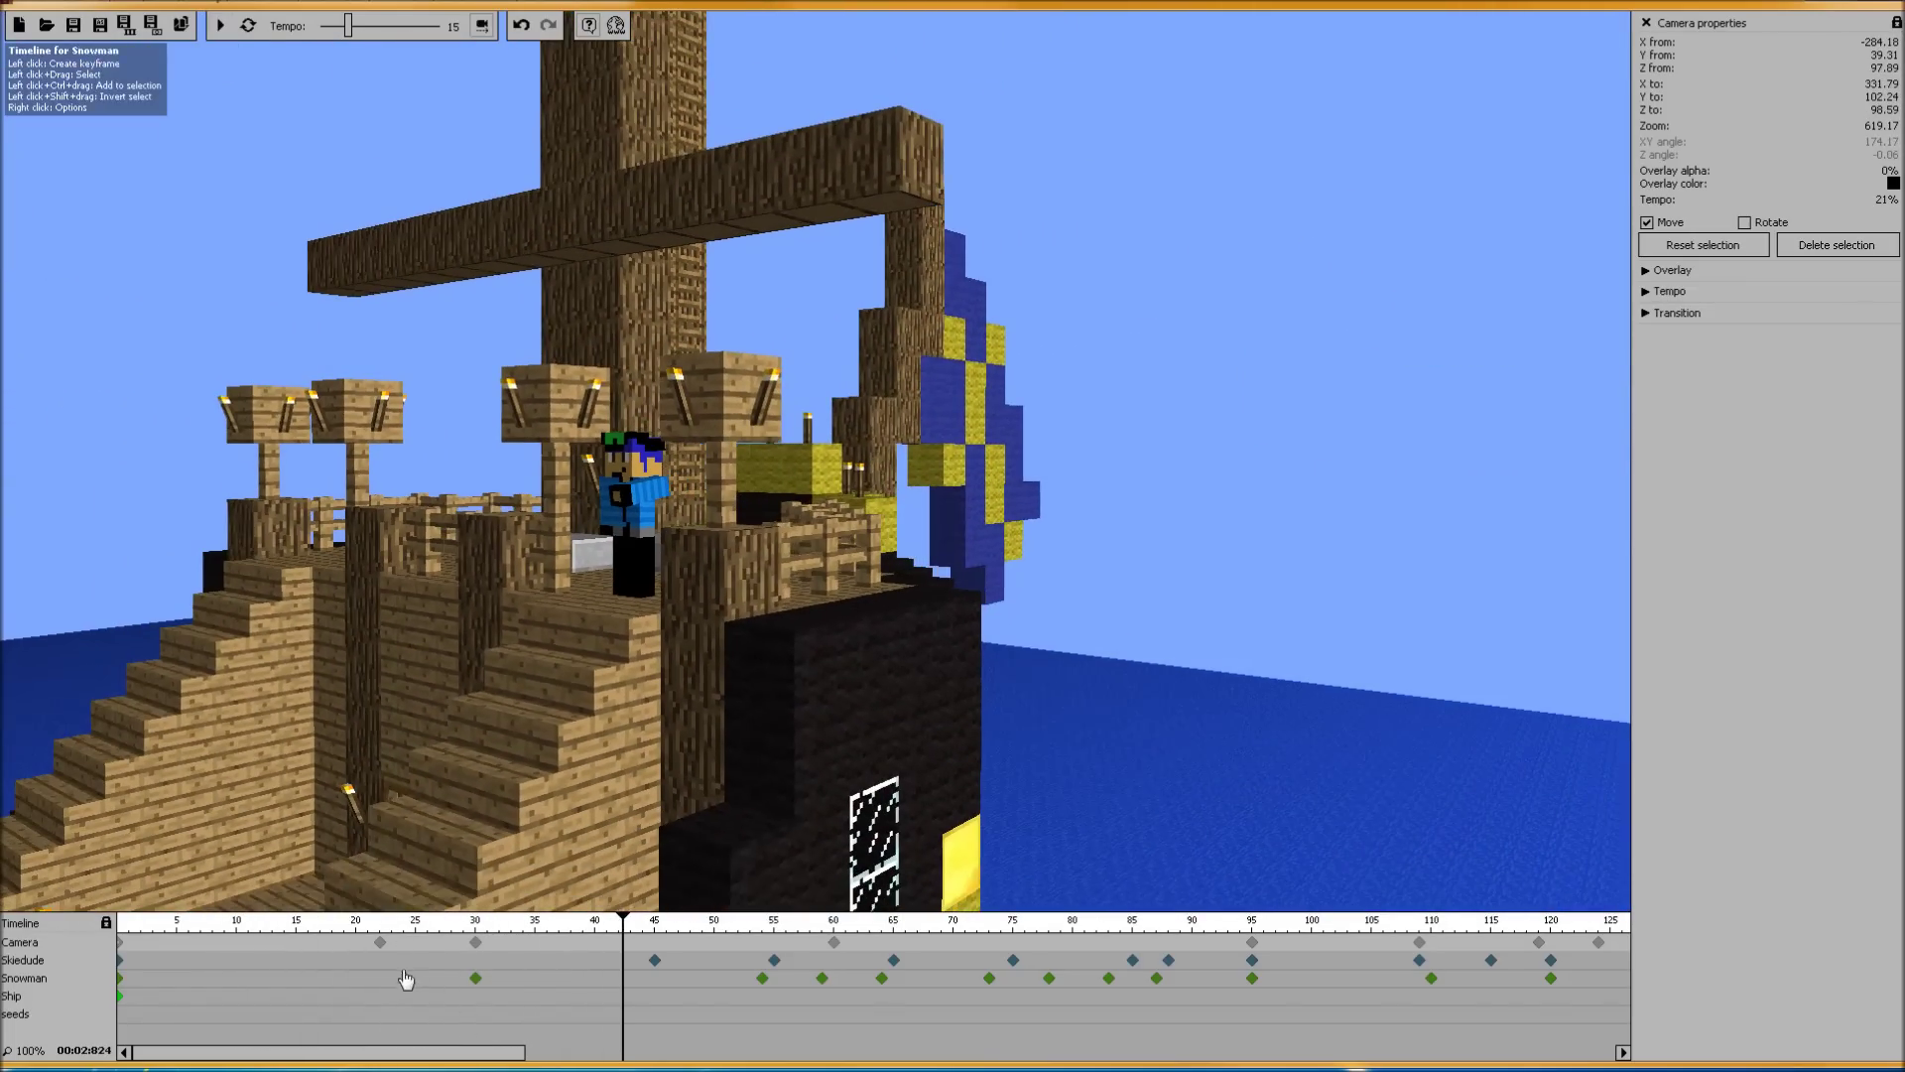
Inspect the frame-22 and frame-30 keyframe transitions, ending on the frame-0 Ease out keyframe
{"action": "left_click", "coordinate": [383, 947]}
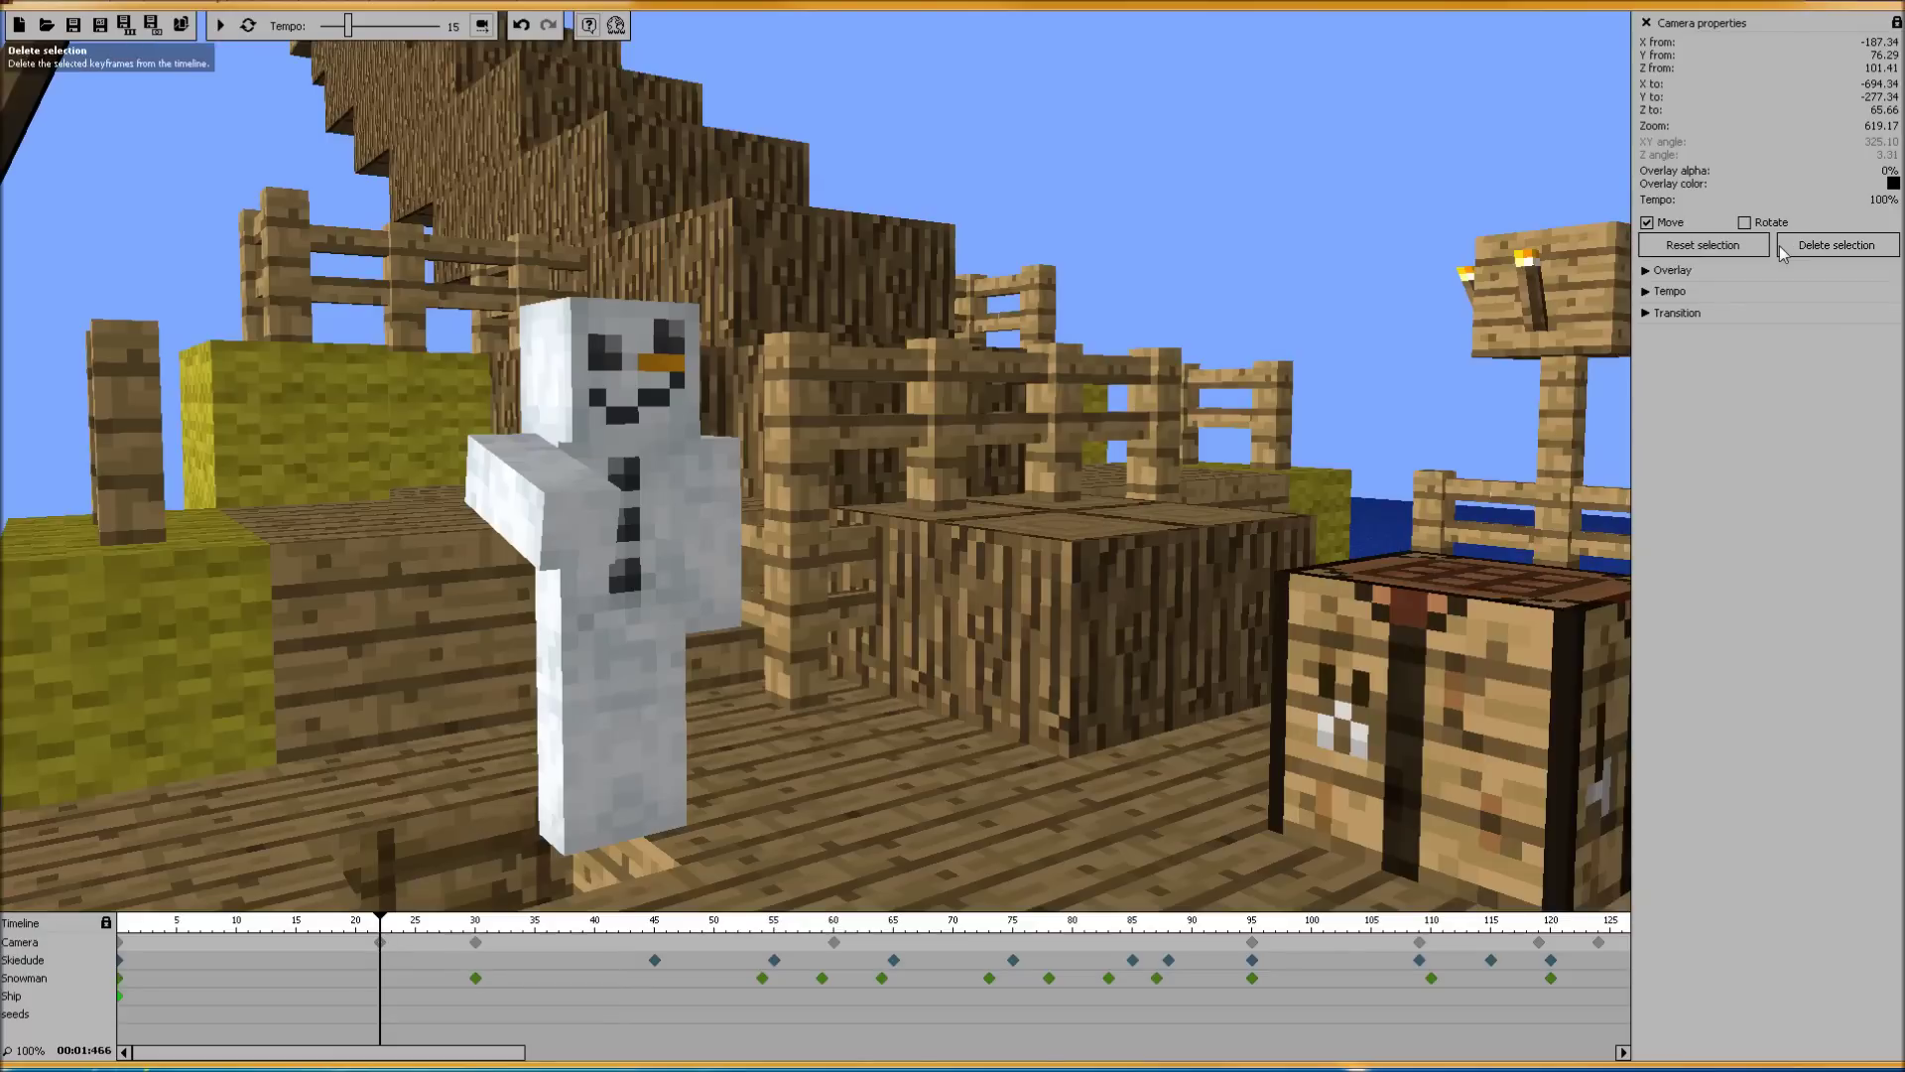
{"action": "left_click", "coordinate": [1644, 313]}
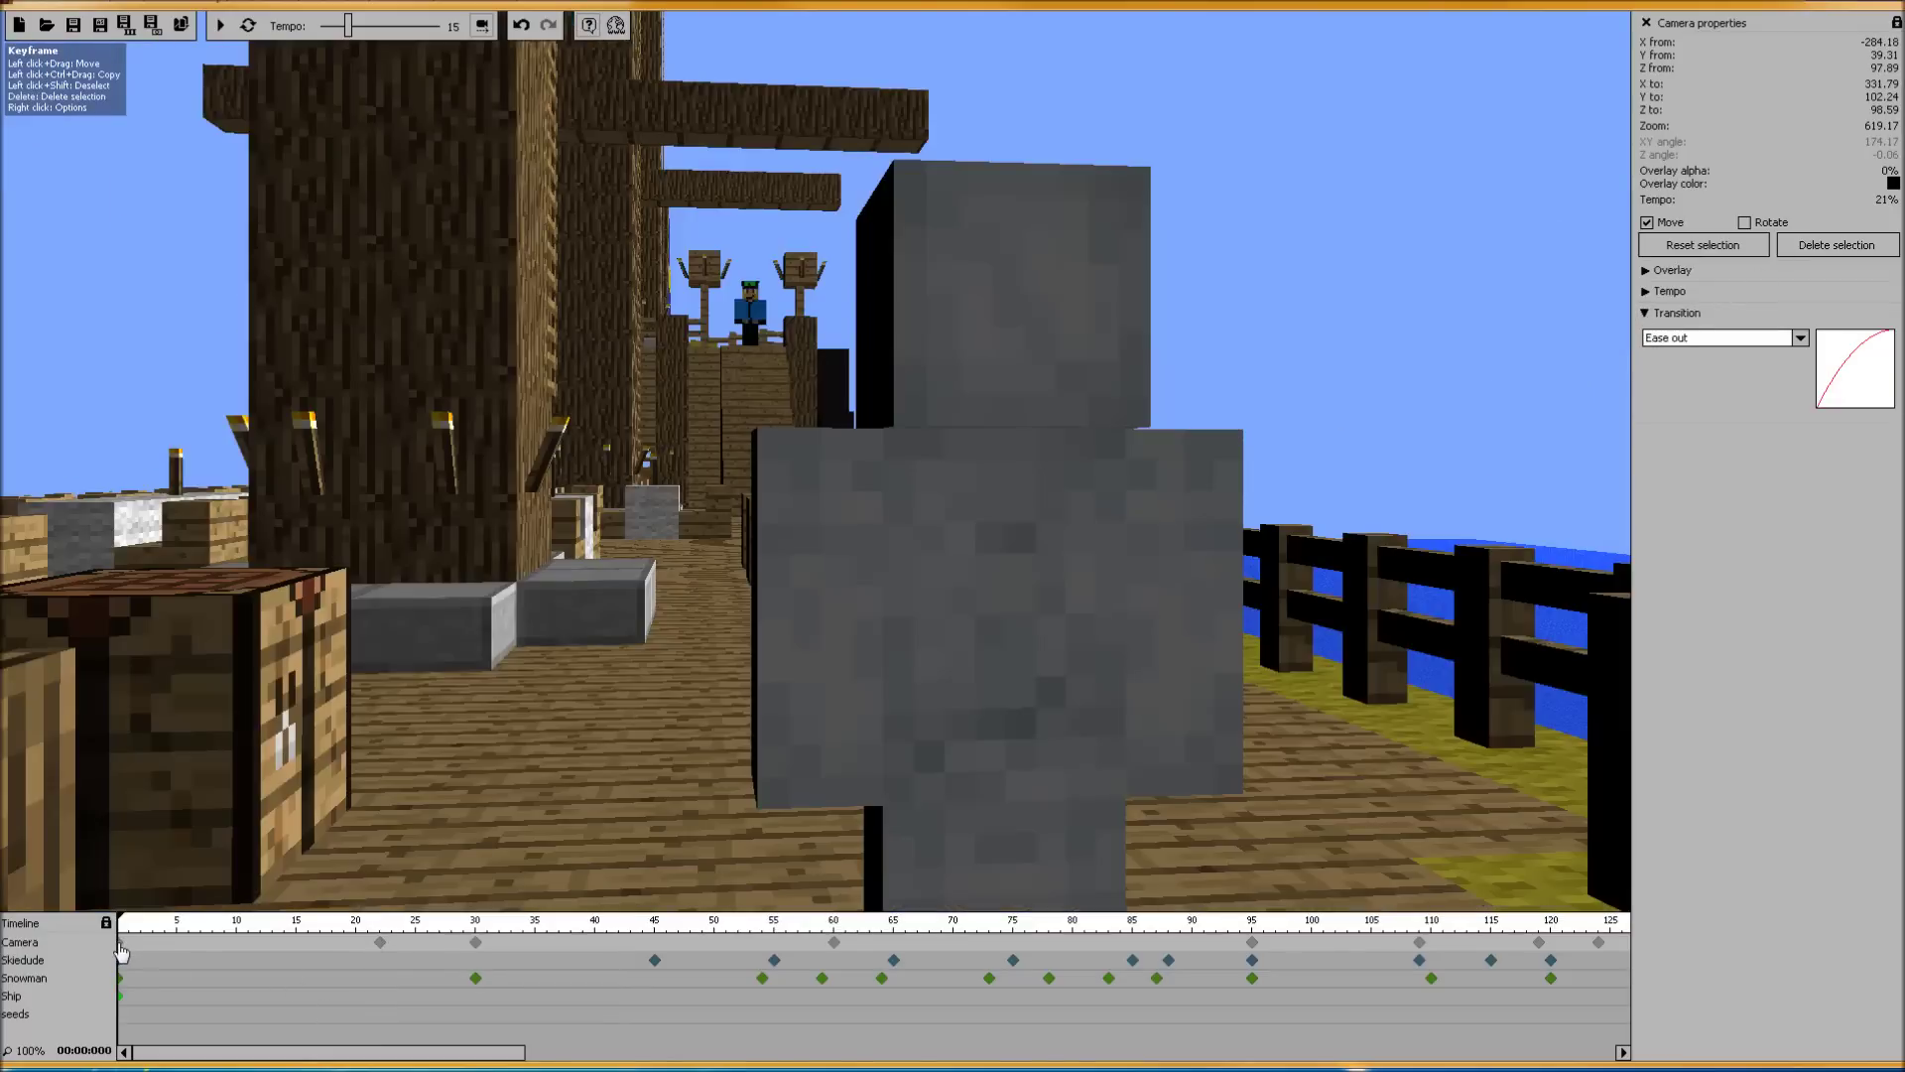
{"action": "left_click", "coordinate": [381, 944]}
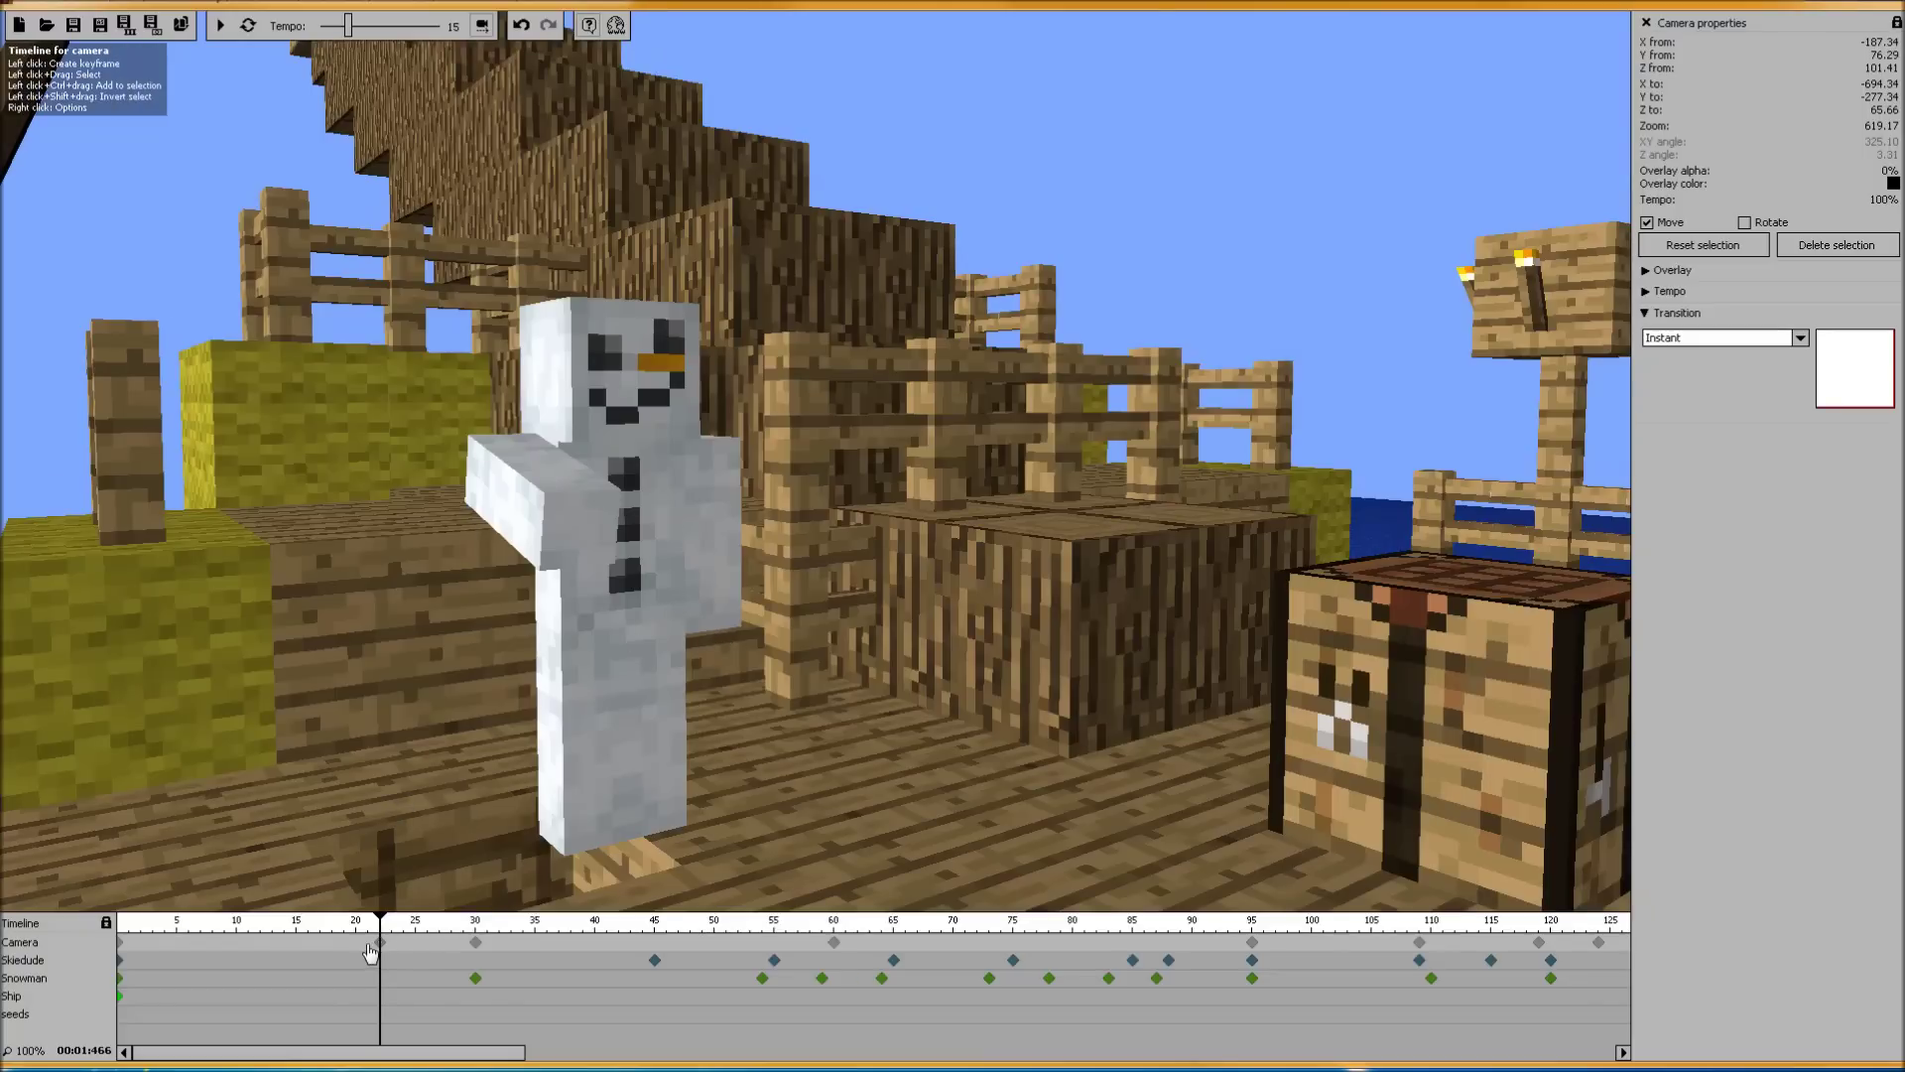
{"action": "left_click", "coordinate": [476, 944]}
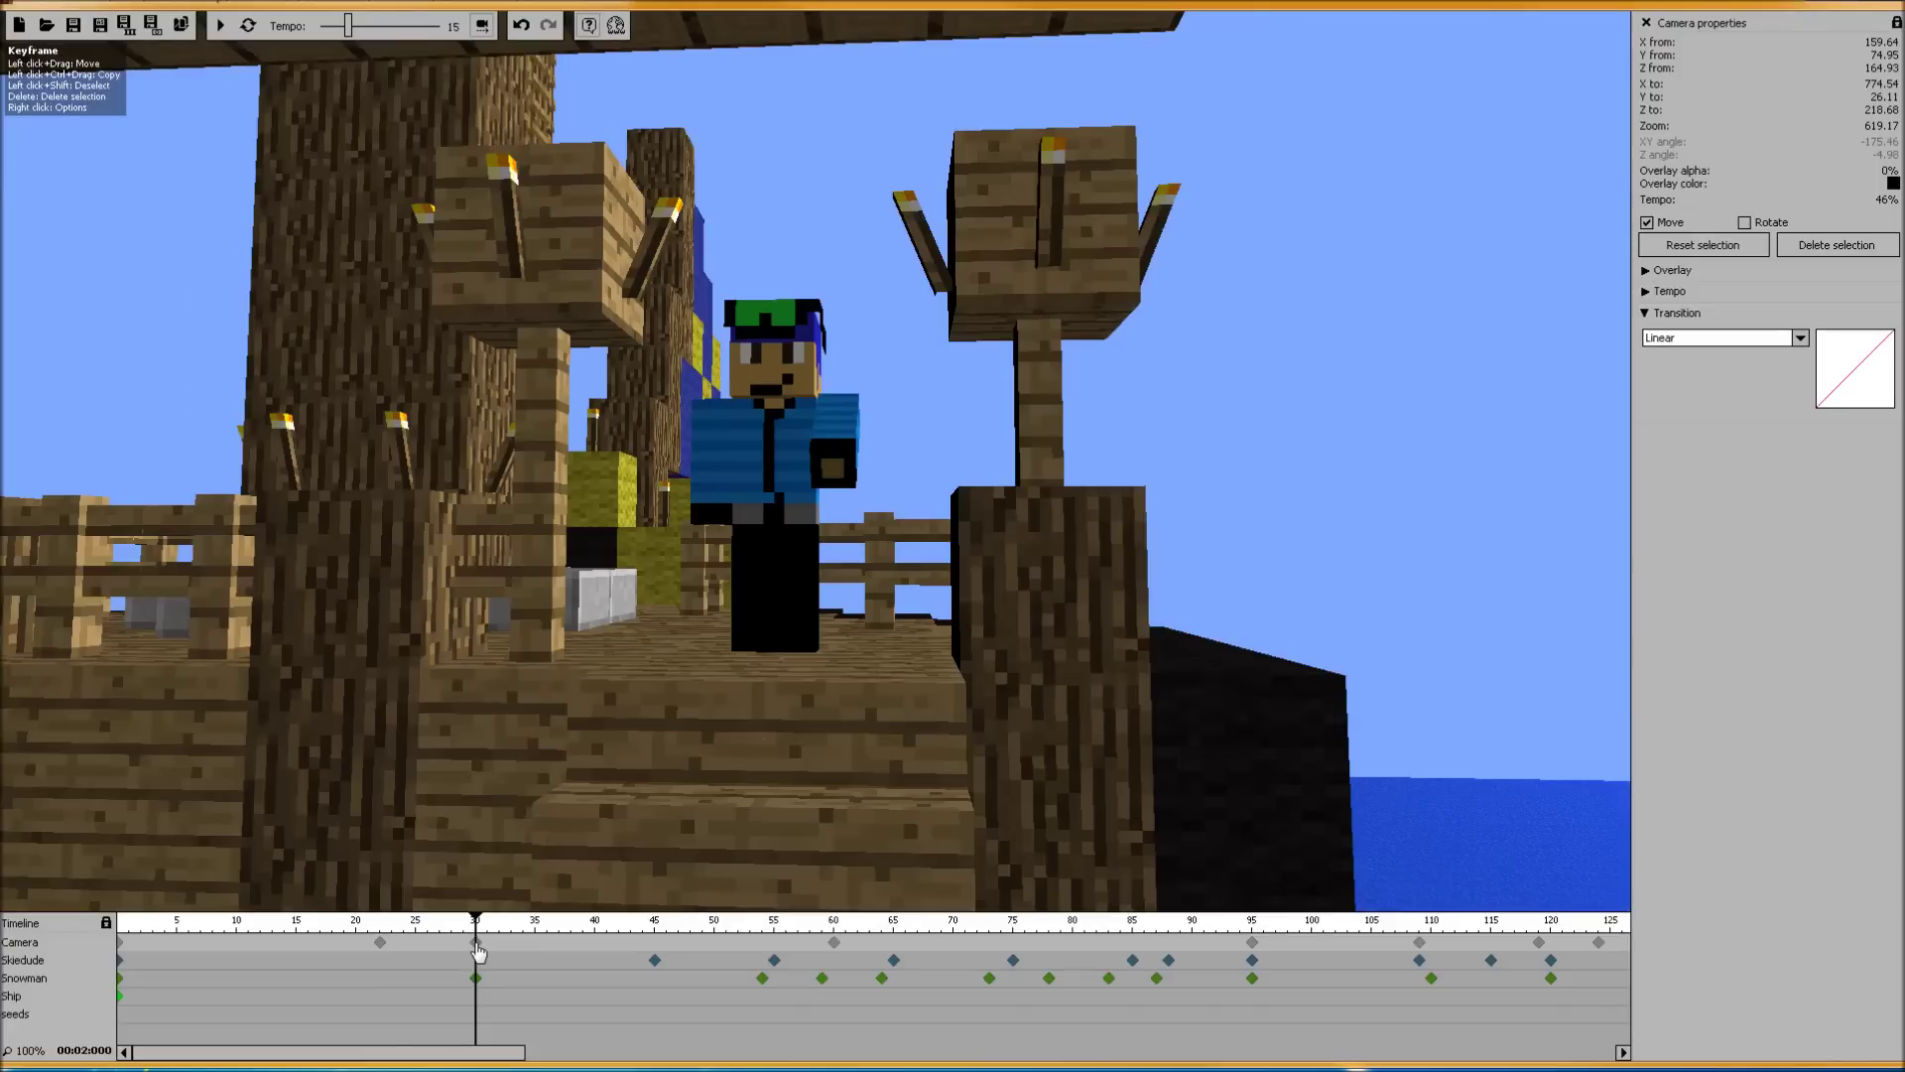
{"action": "left_click", "coordinate": [380, 942]}
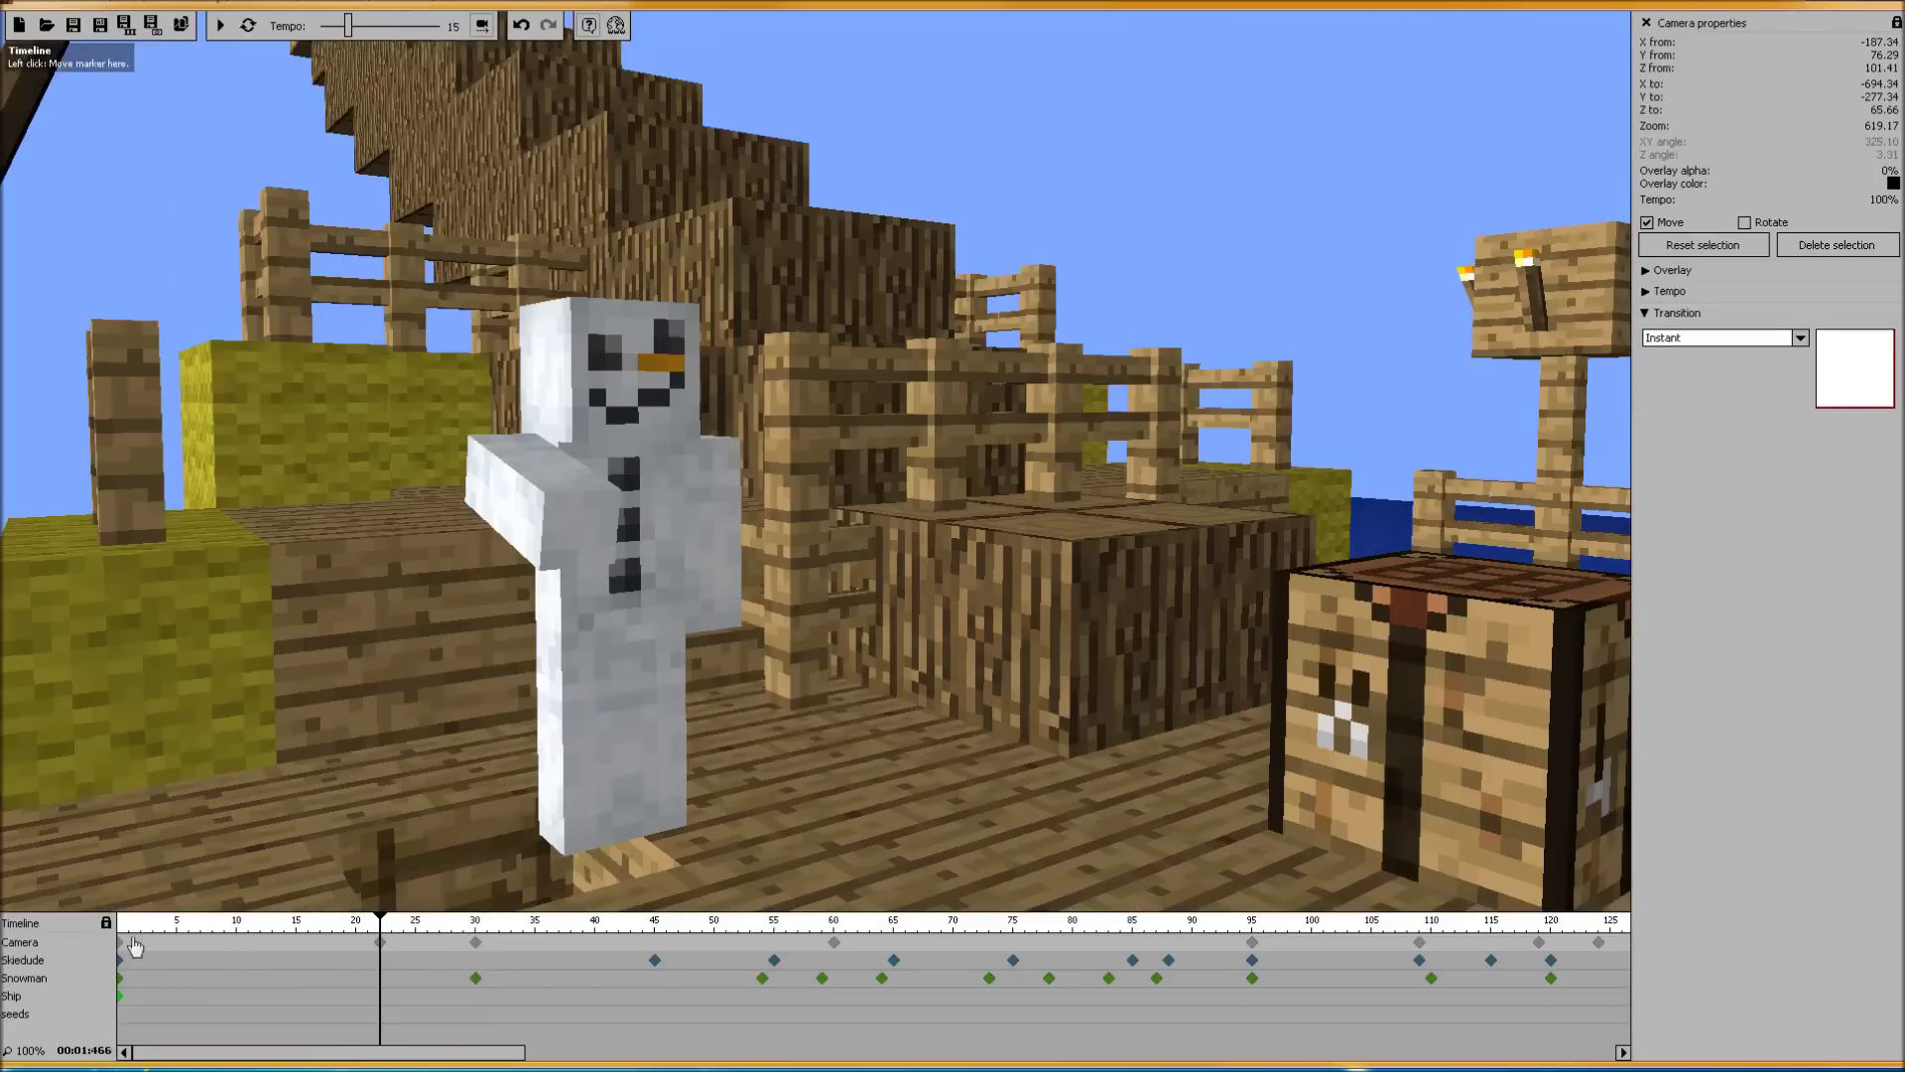
{"action": "left_click", "coordinate": [119, 943]}
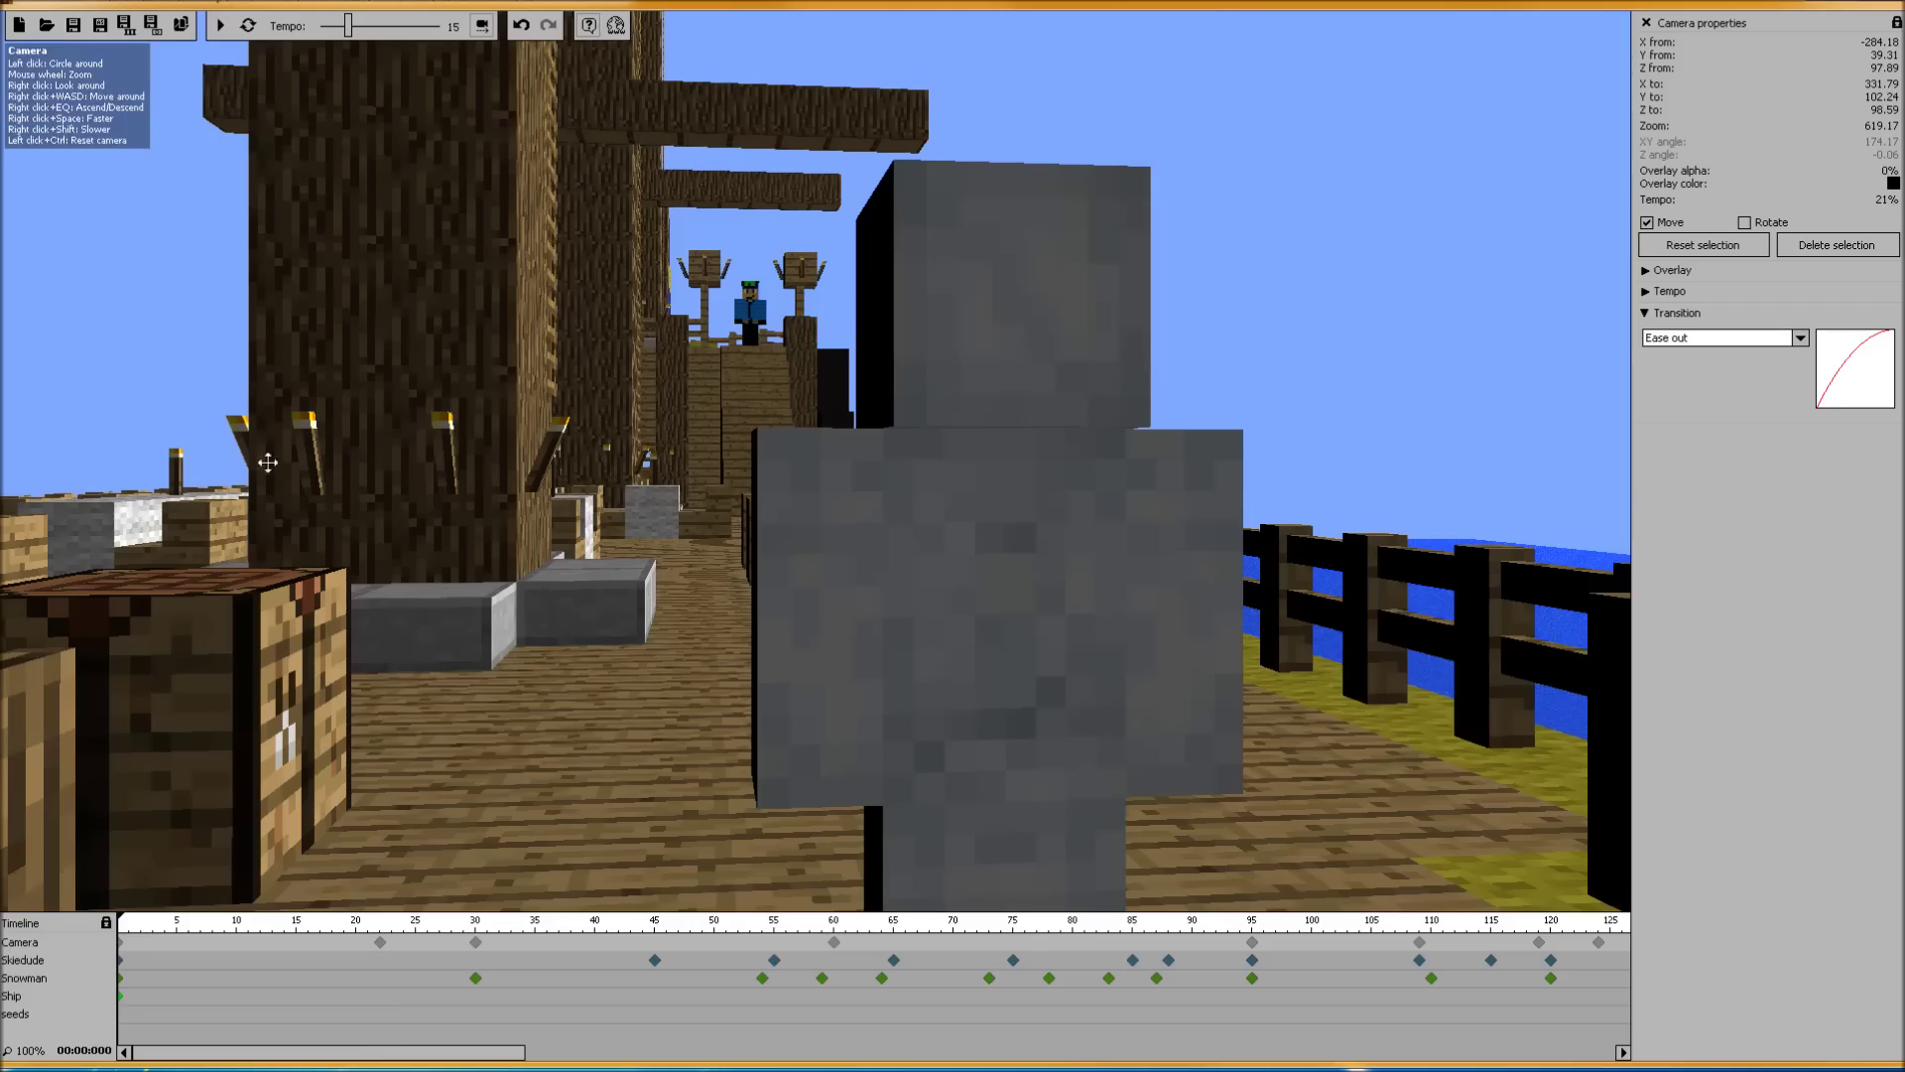
Preview the animation, then select the frame-22 camera keyframe
{"action": "left_click", "coordinate": [220, 26]}
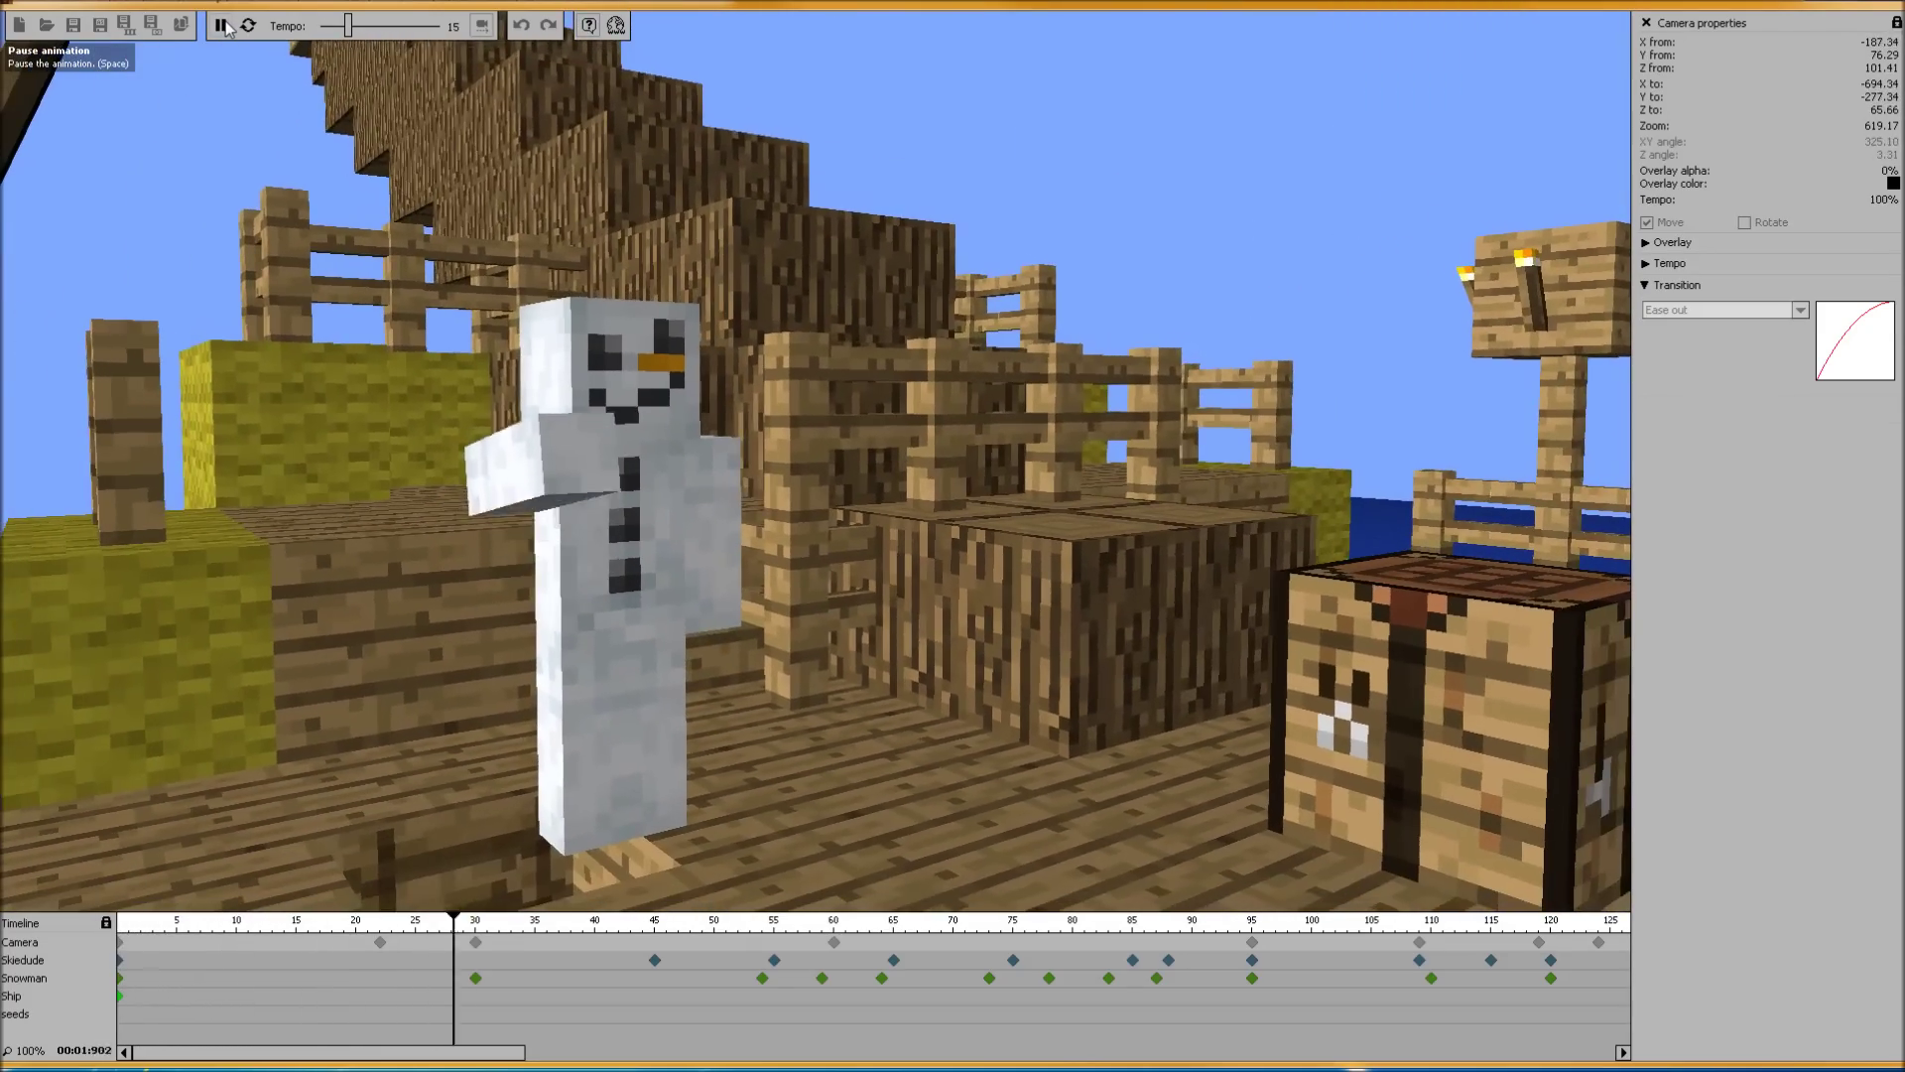
{"action": "left_click", "coordinate": [222, 26]}
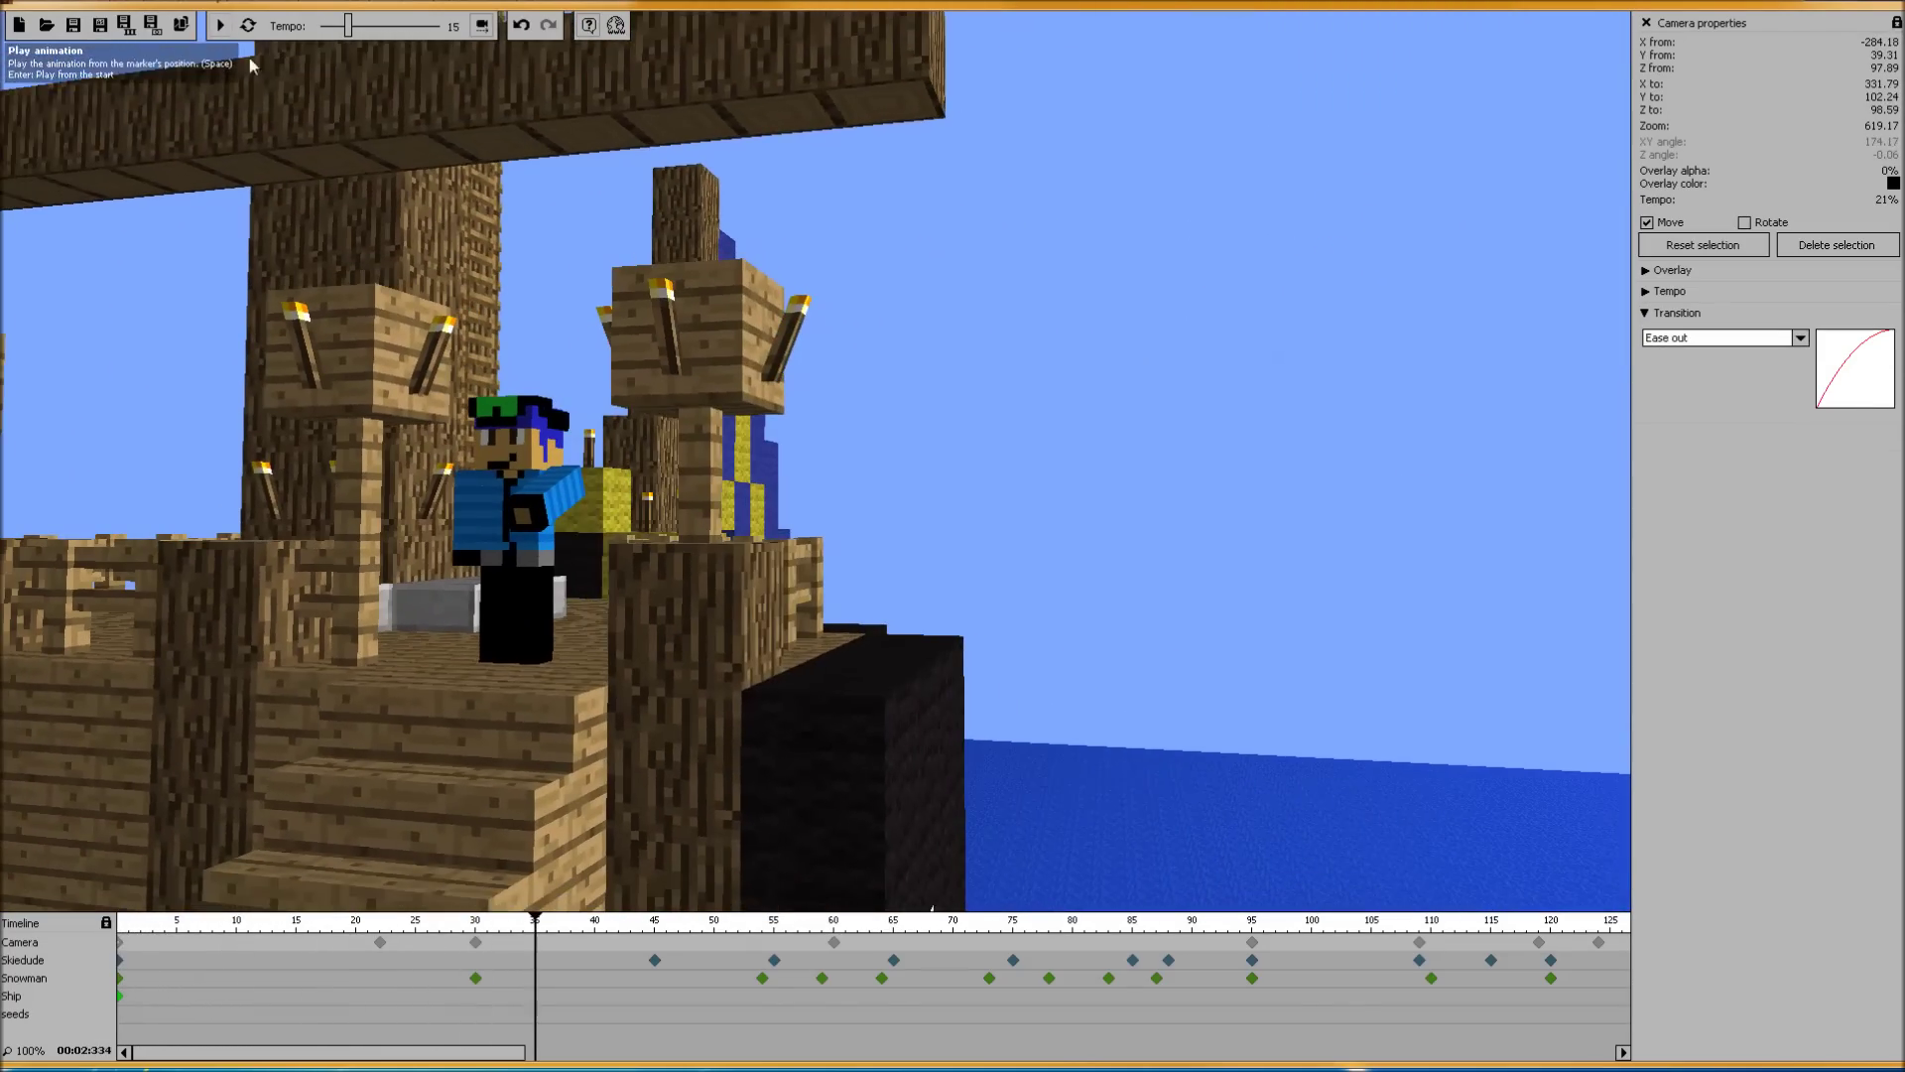
{"action": "left_click", "coordinate": [381, 943]}
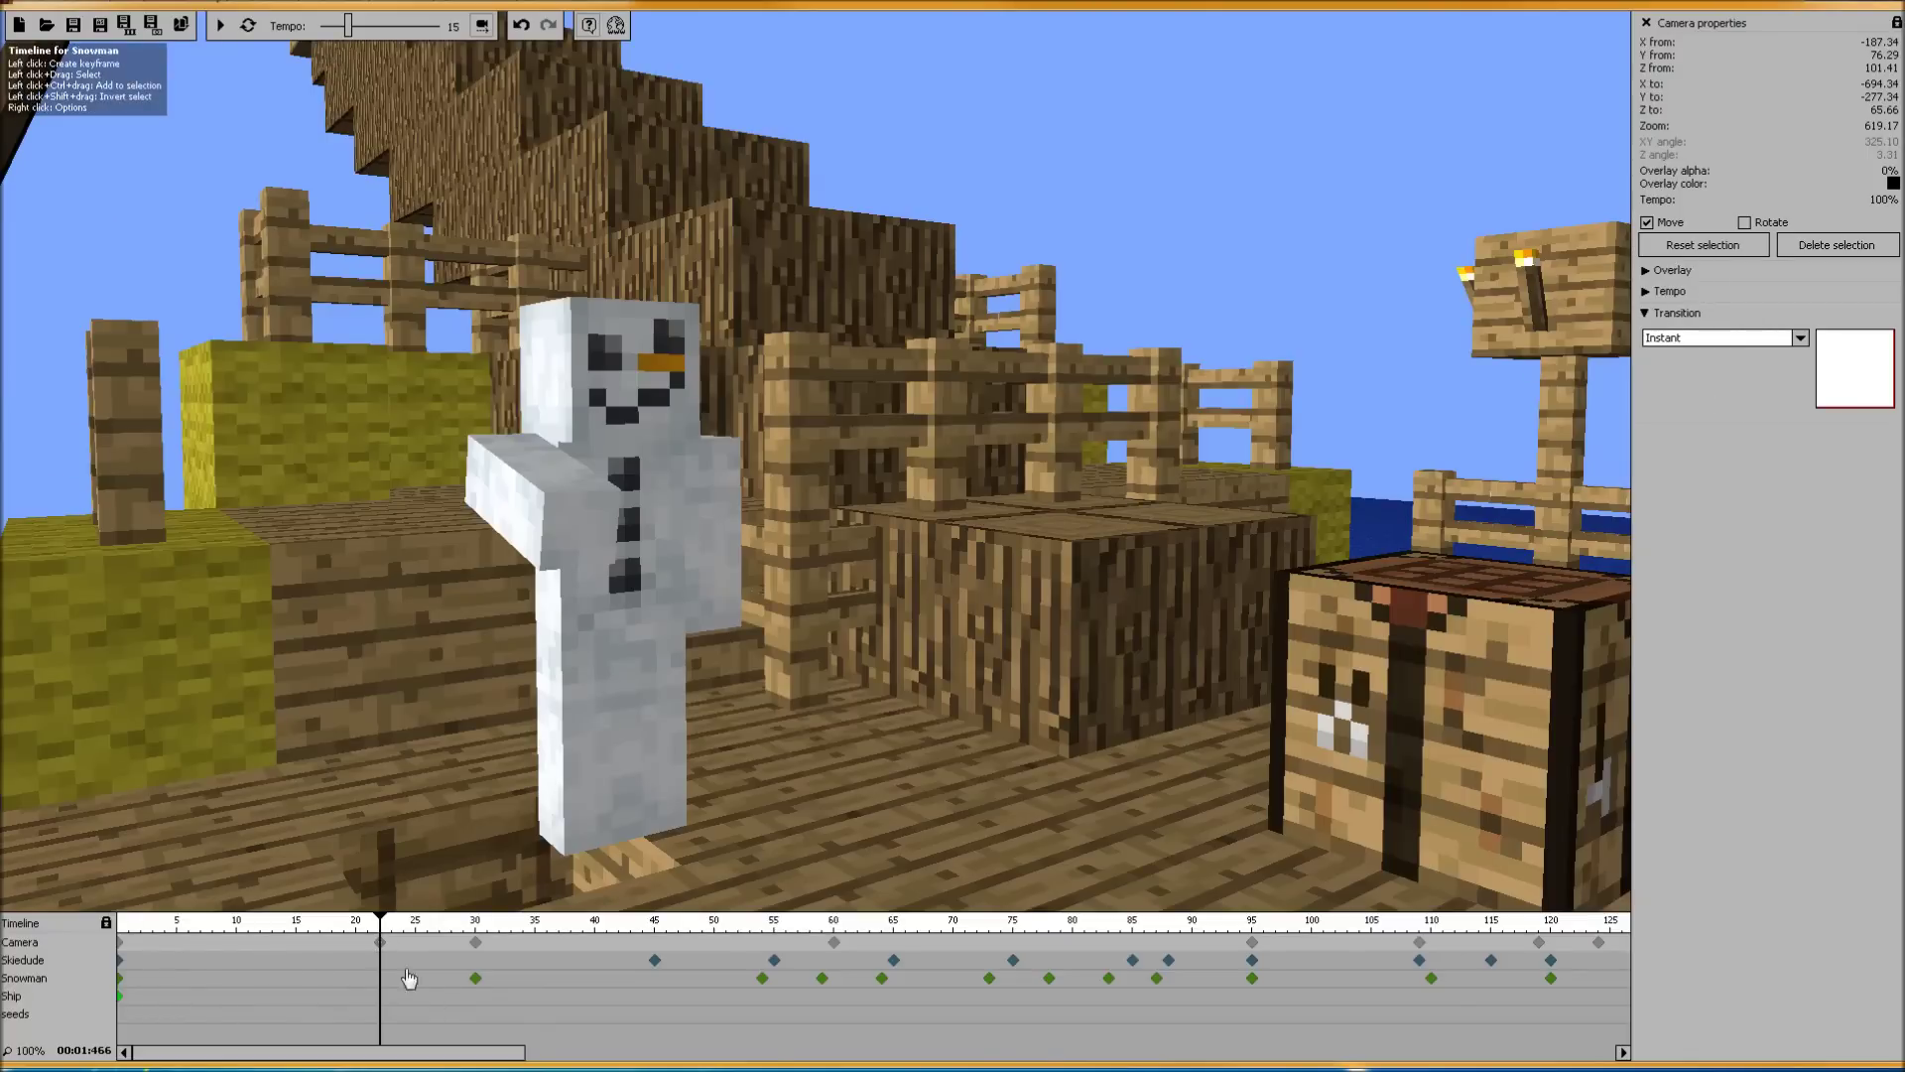
Check the Snowman's frame-30 position, then show the frame-22 camera keyframe's 100% tempo
{"action": "left_click", "coordinate": [475, 978]}
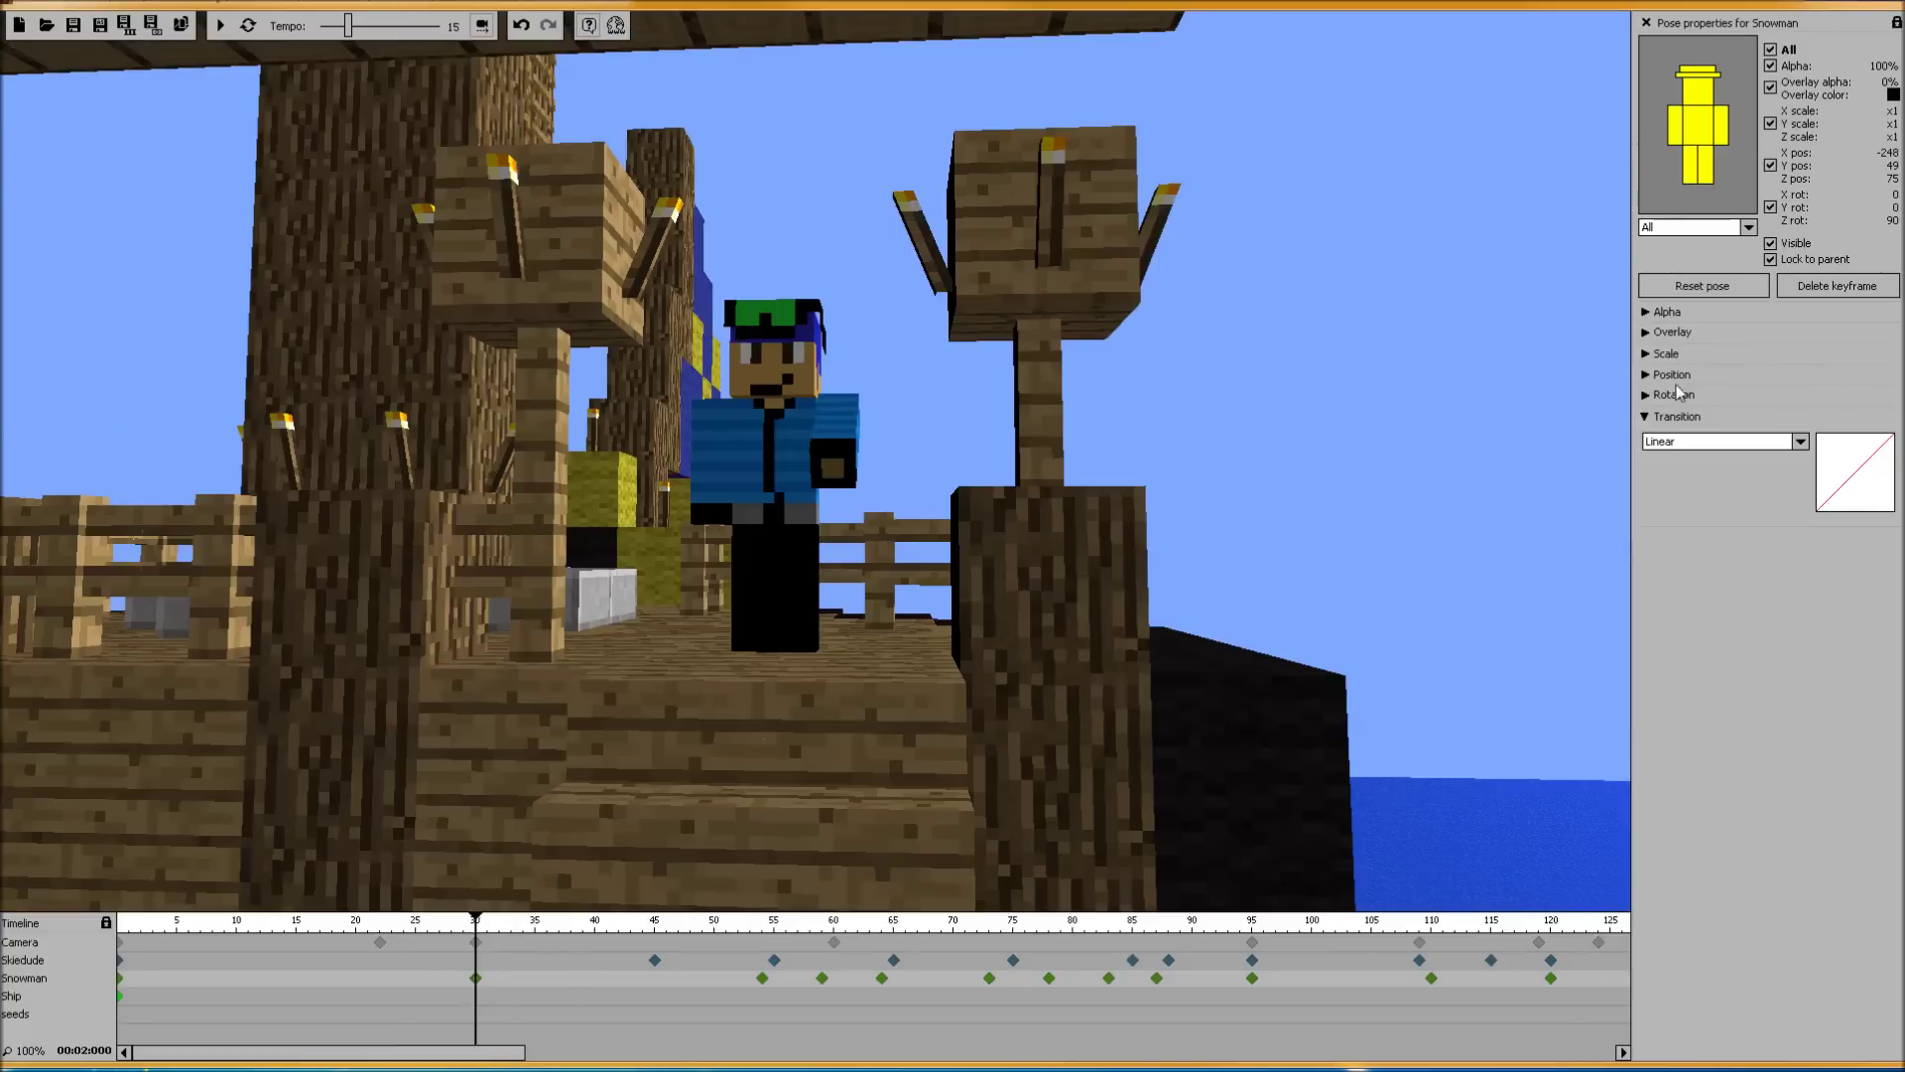
{"action": "left_click", "coordinate": [1647, 375]}
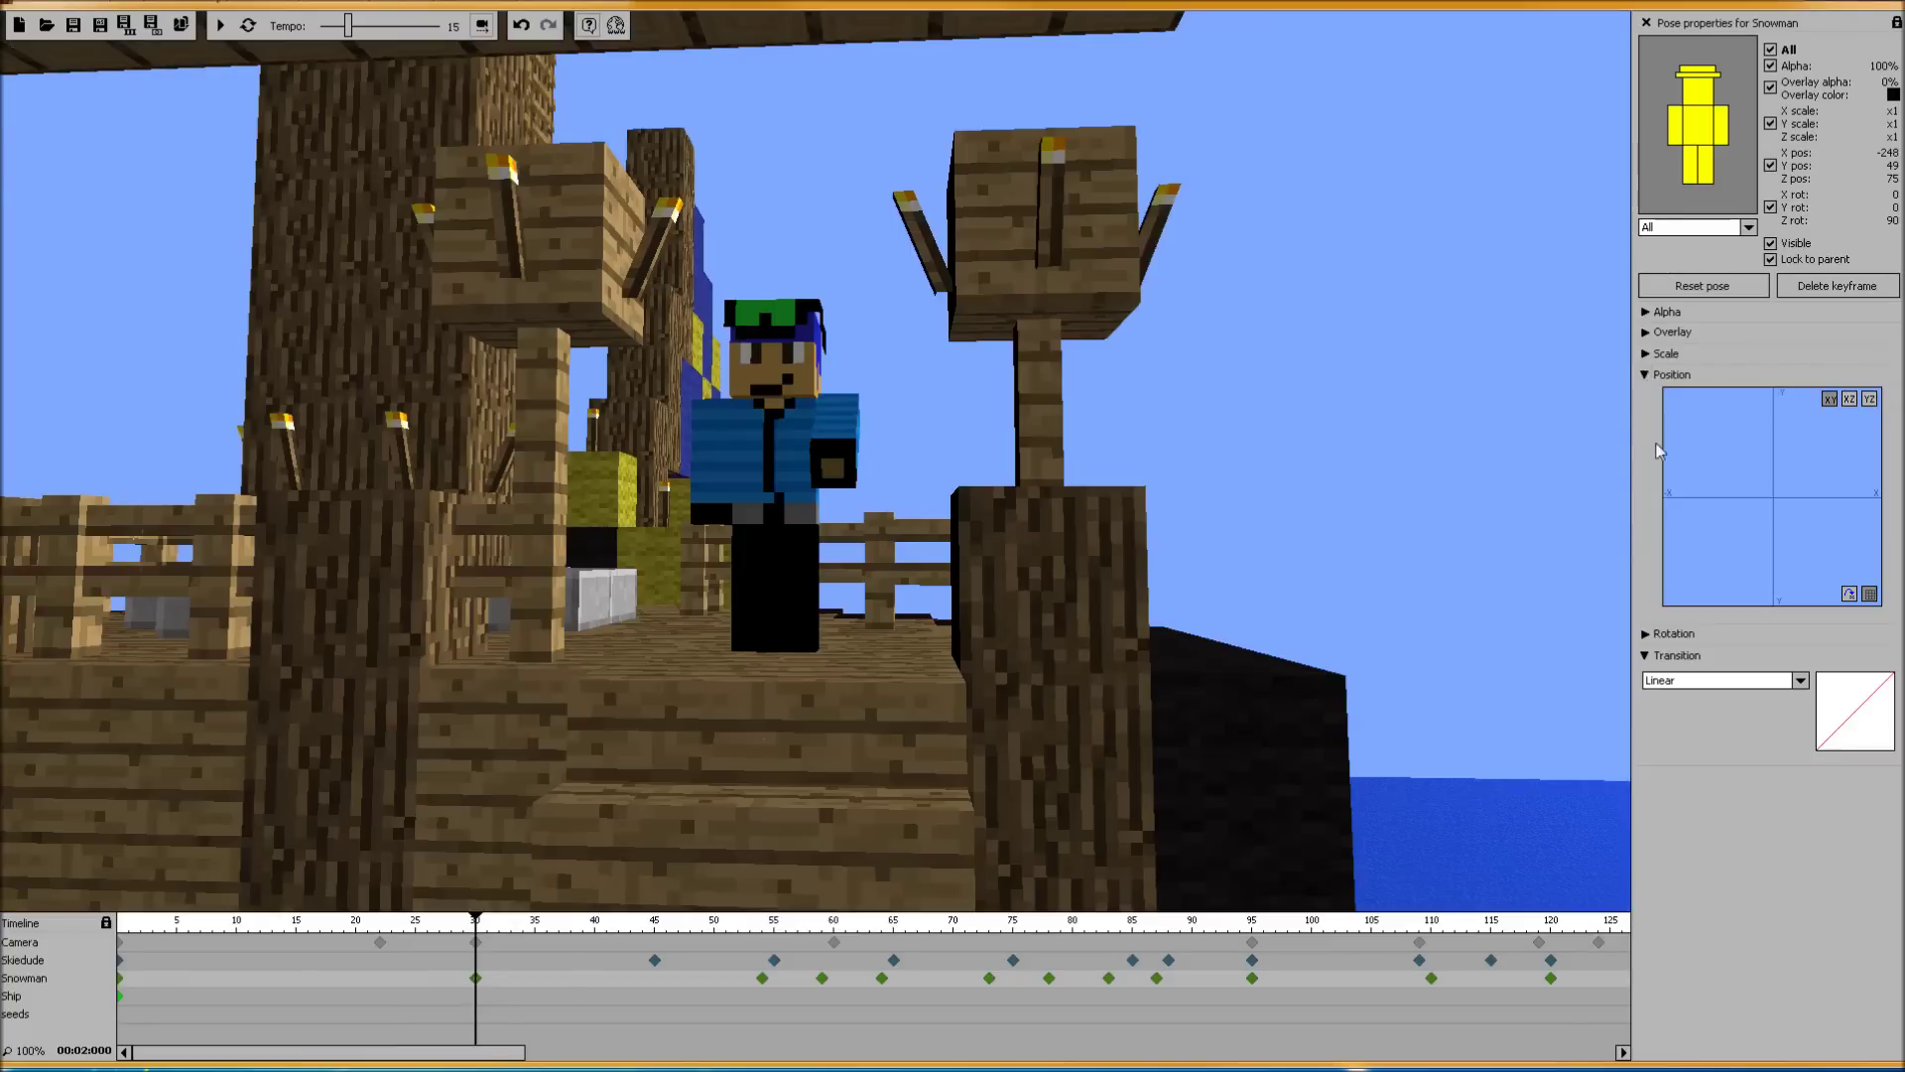
{"action": "left_click", "coordinate": [383, 942]}
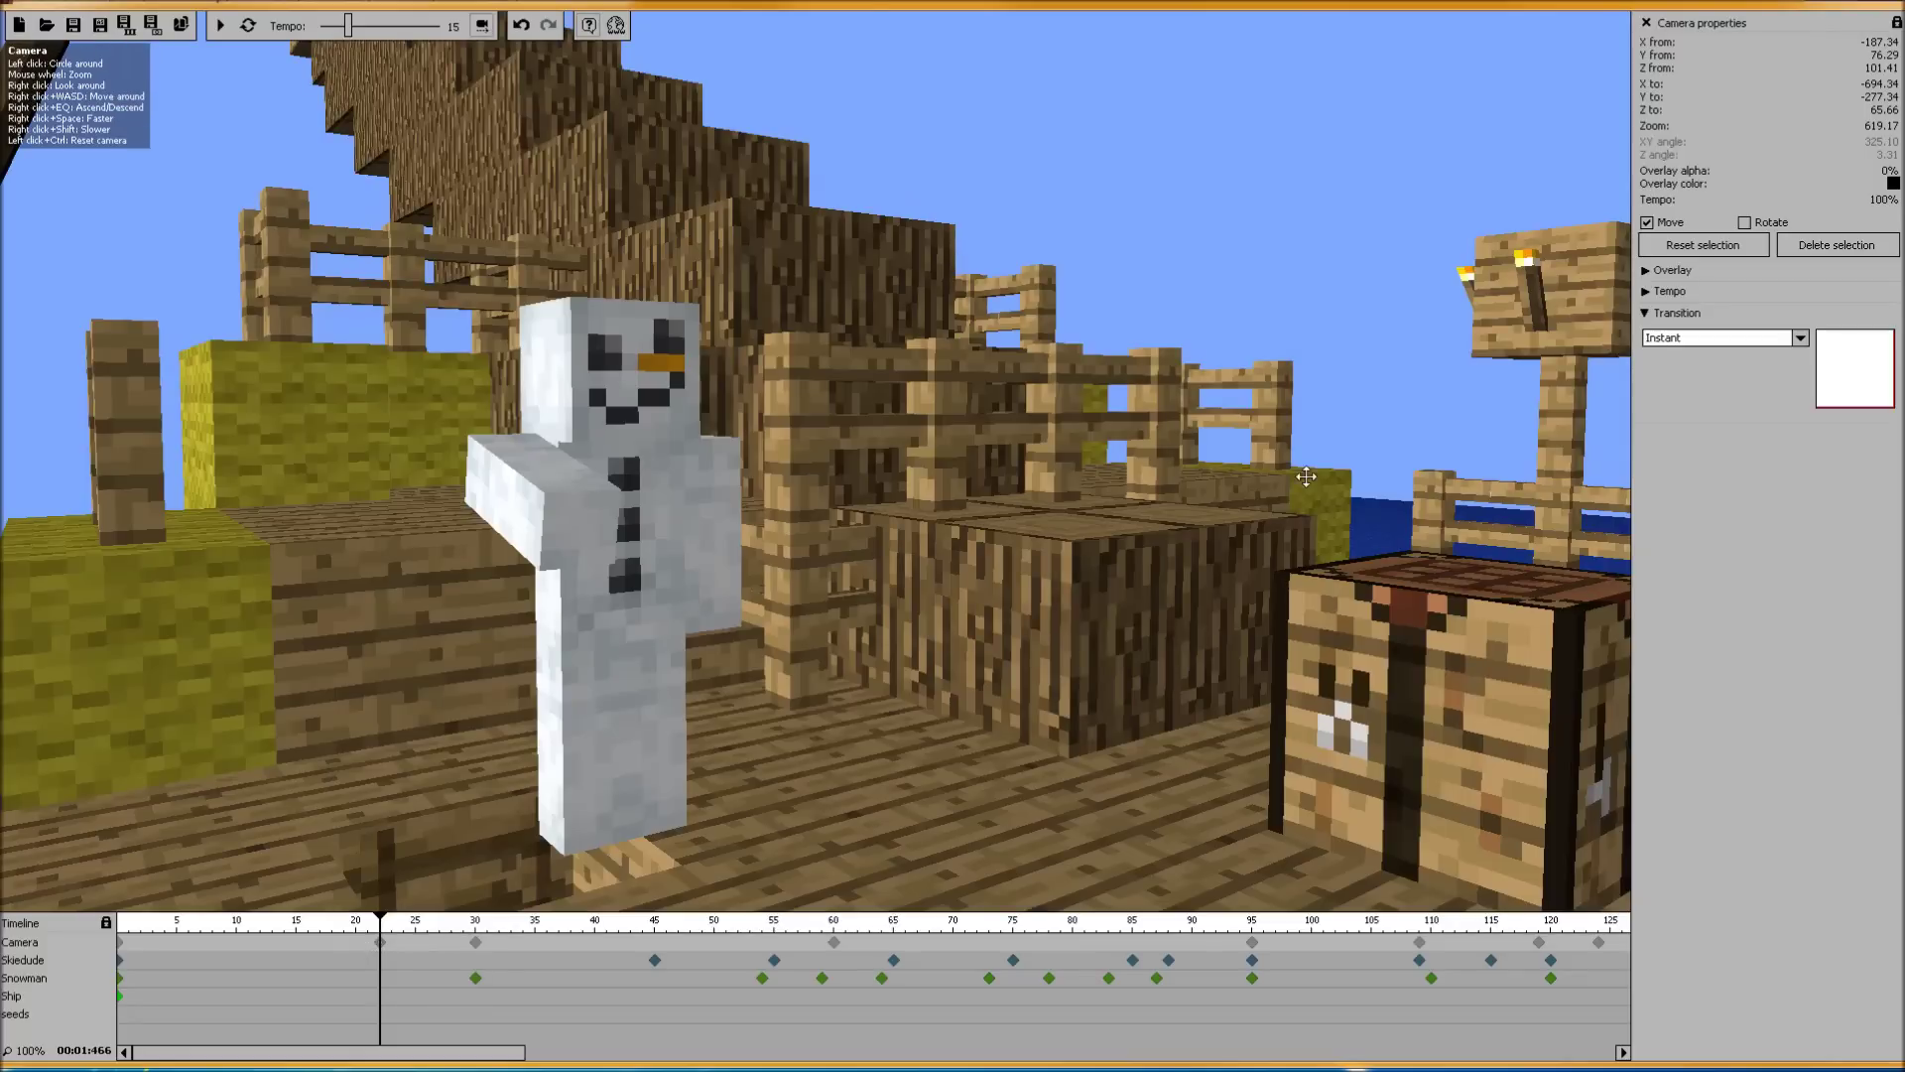
{"action": "left_click", "coordinate": [1646, 291]}
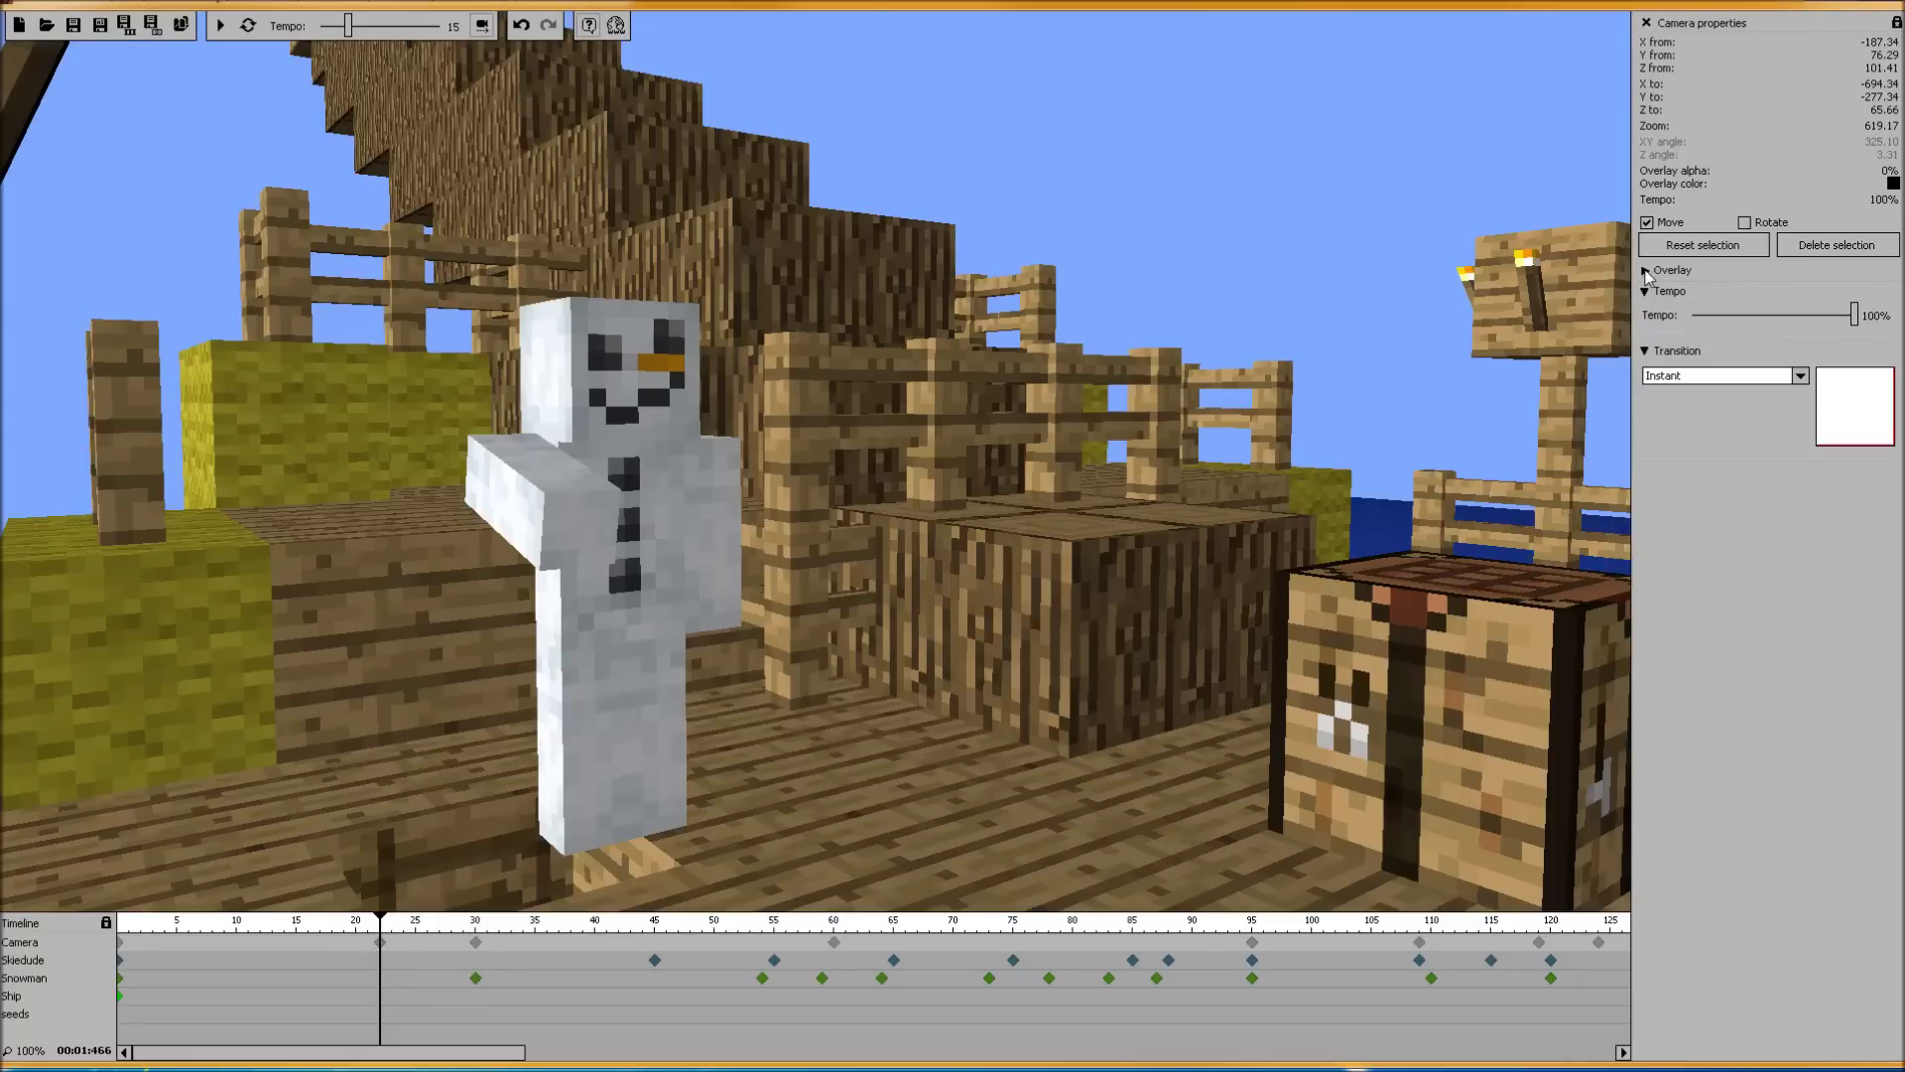
Give the frame-22 camera keyframe a pink overlay colour at 21% alpha
{"action": "left_click", "coordinate": [1646, 271]}
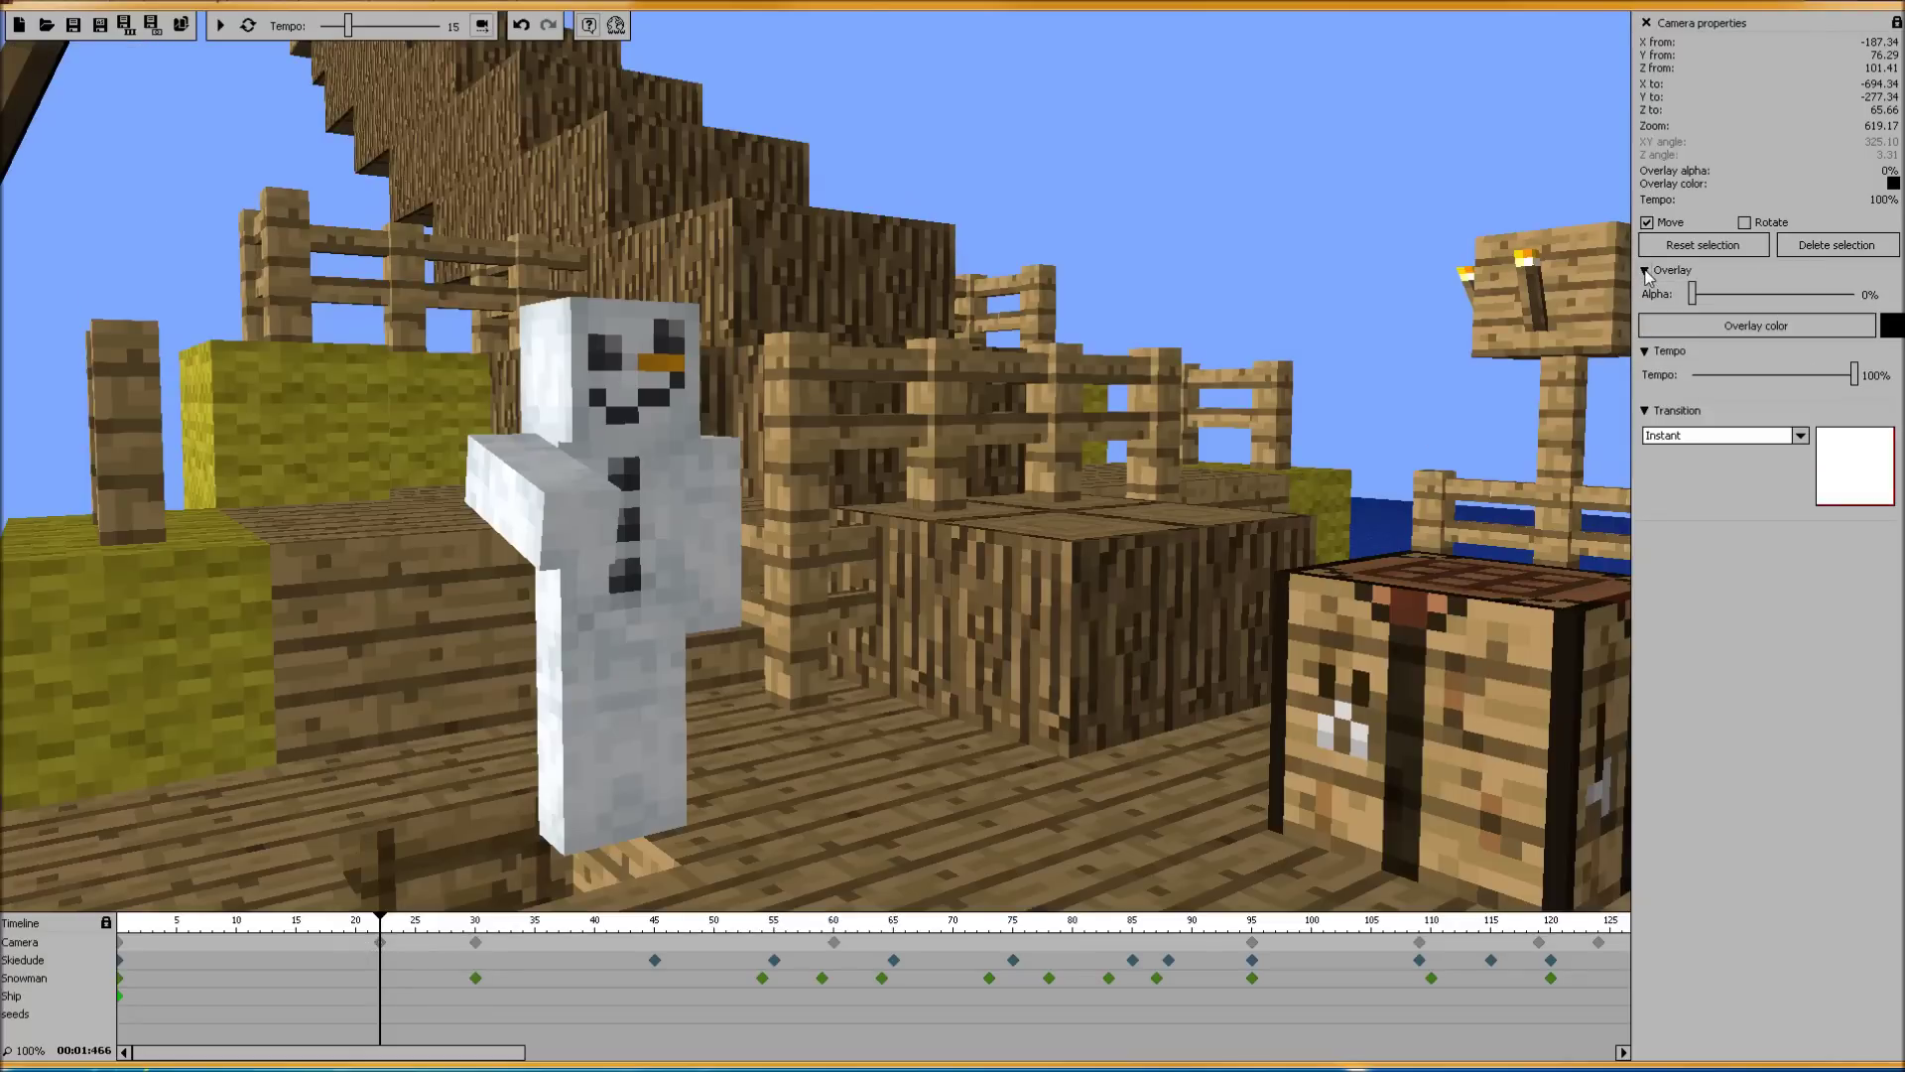
{"action": "left_click", "coordinate": [119, 945]}
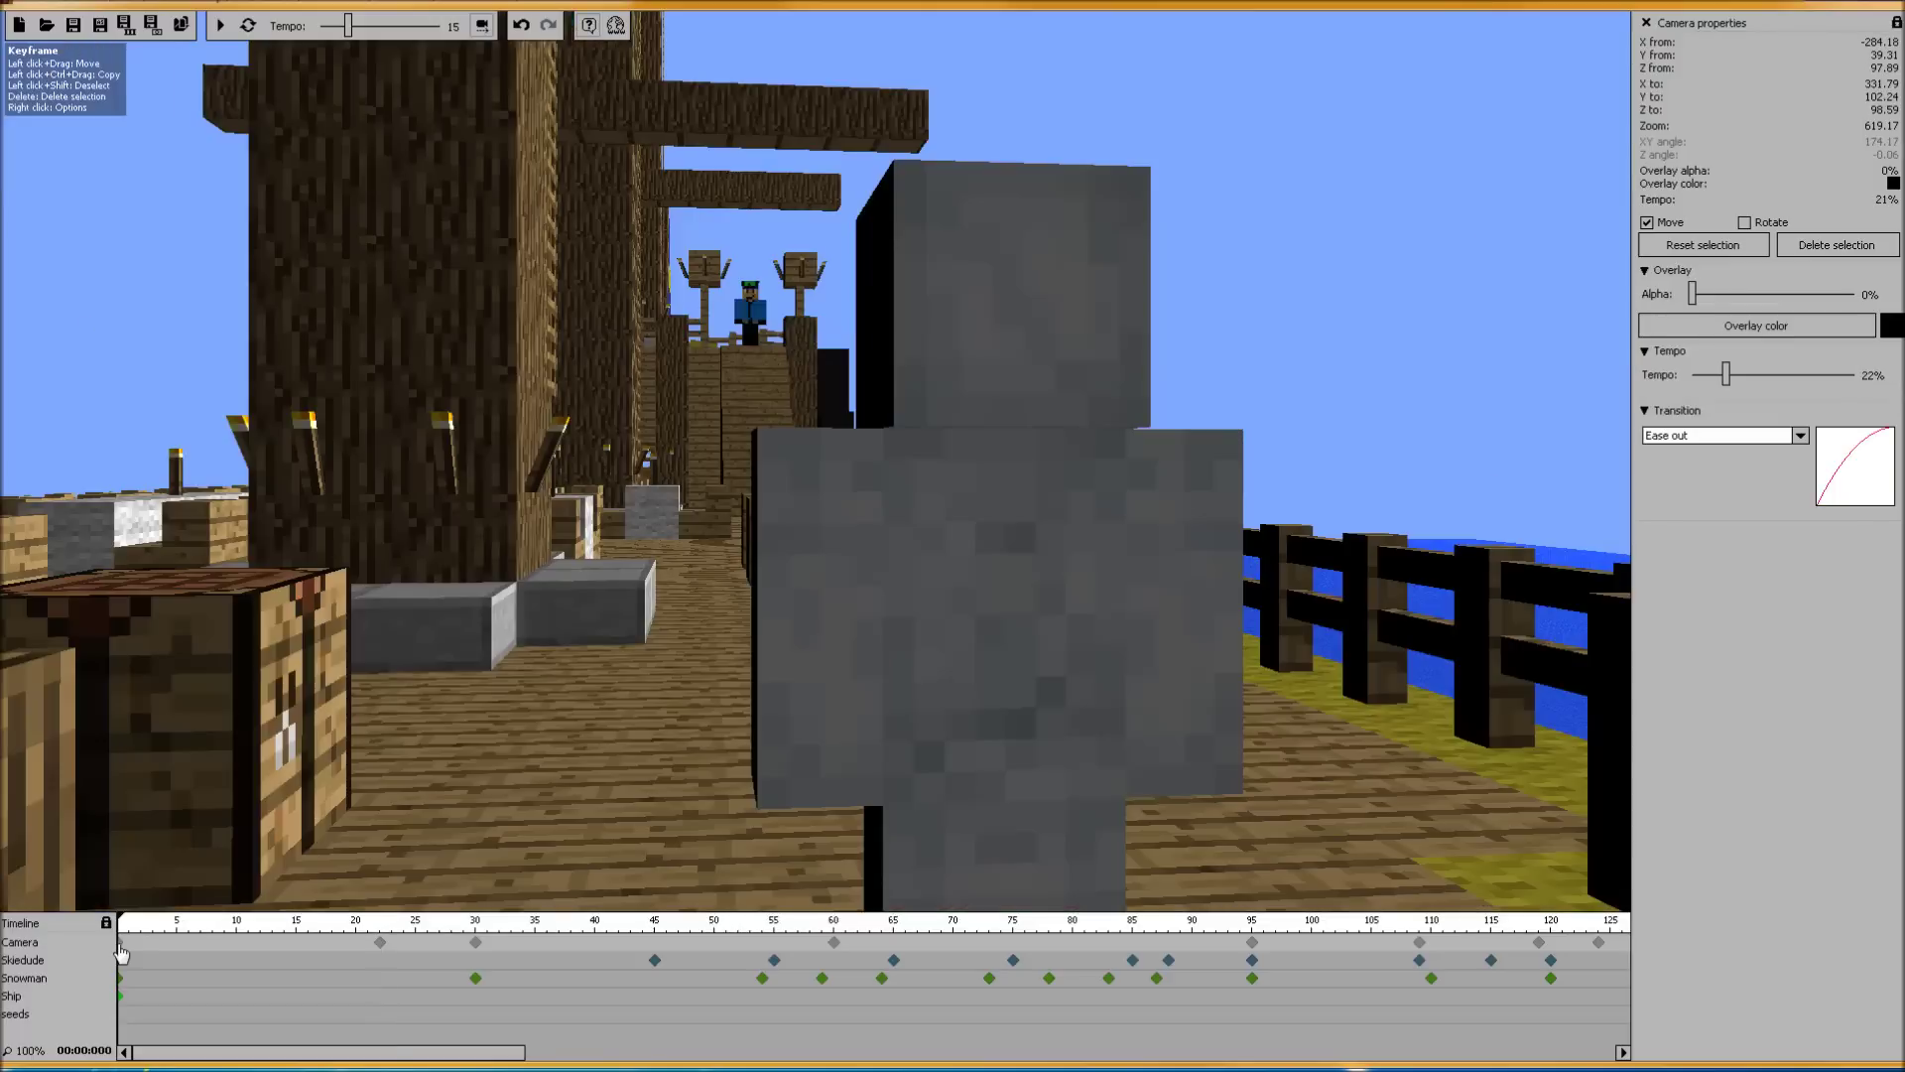
{"action": "left_click", "coordinate": [381, 943]}
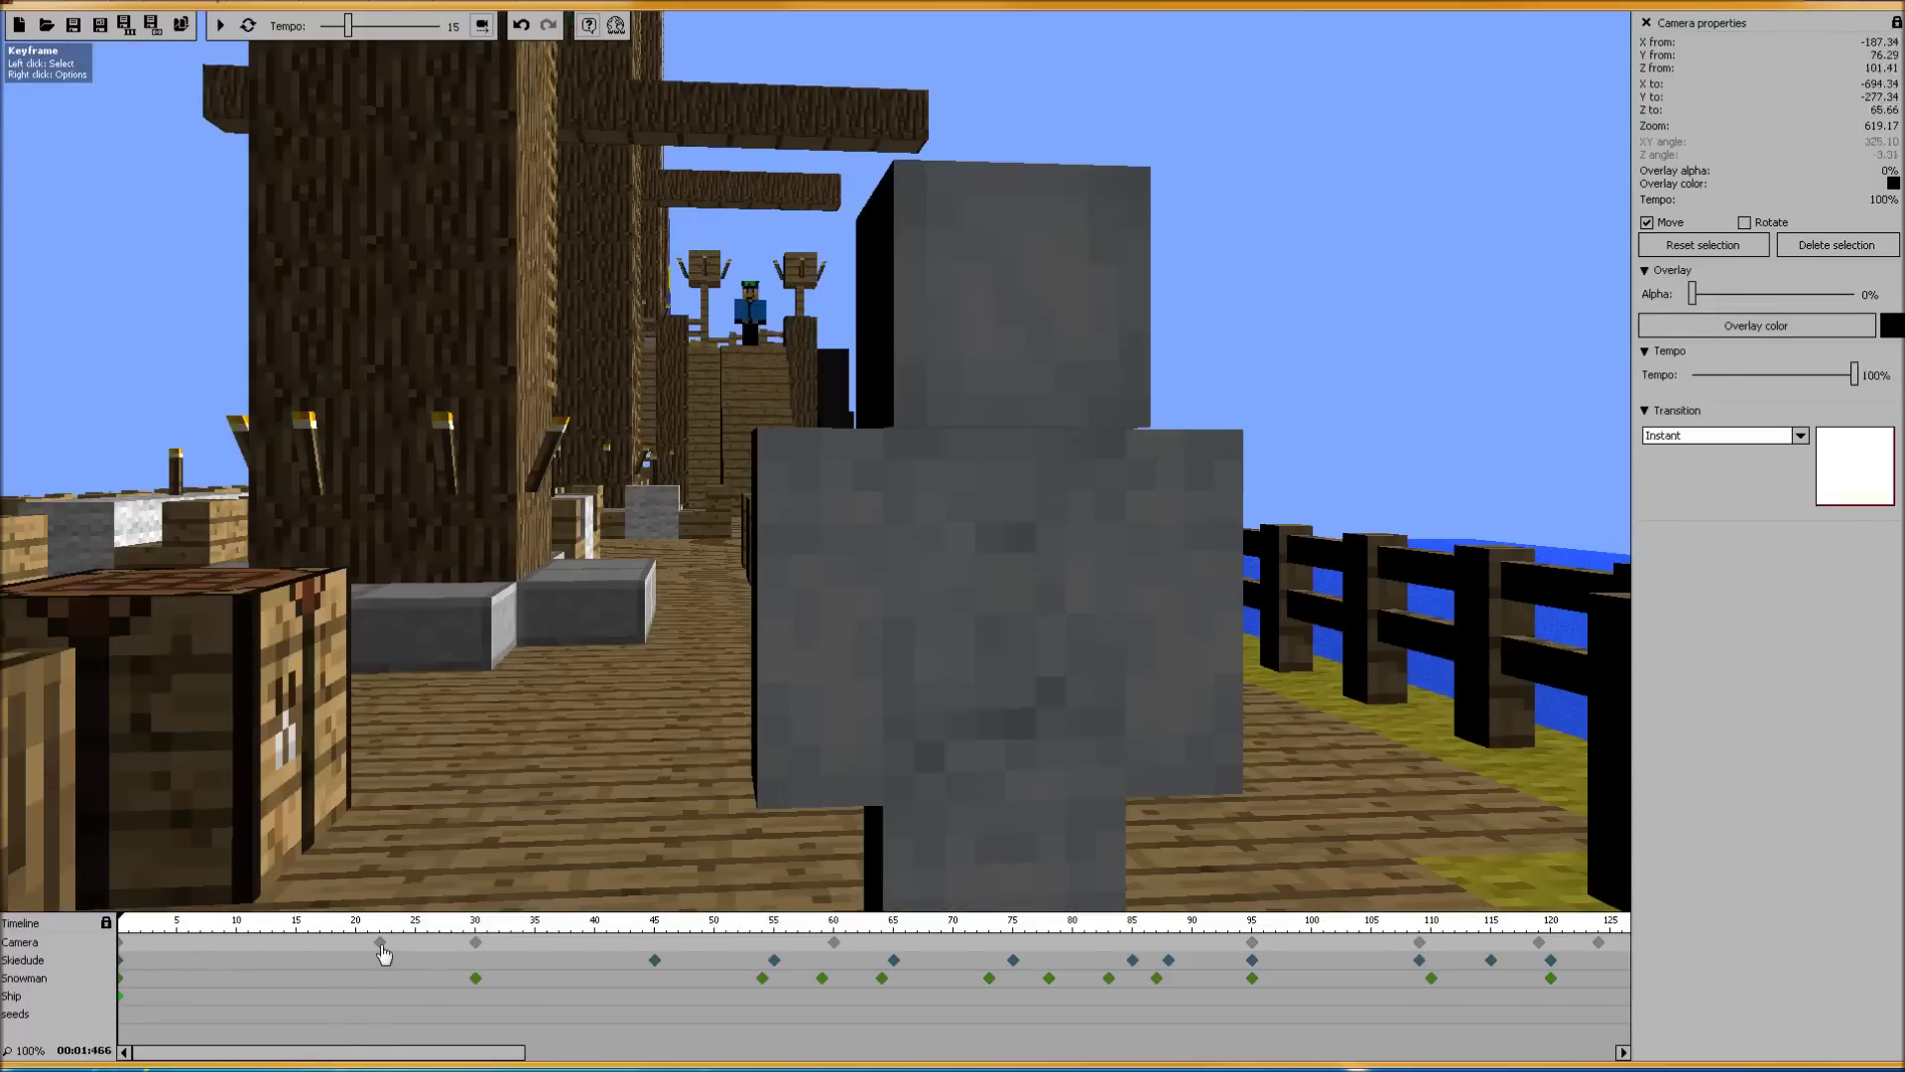
{"action": "left_click", "coordinate": [1783, 337]}
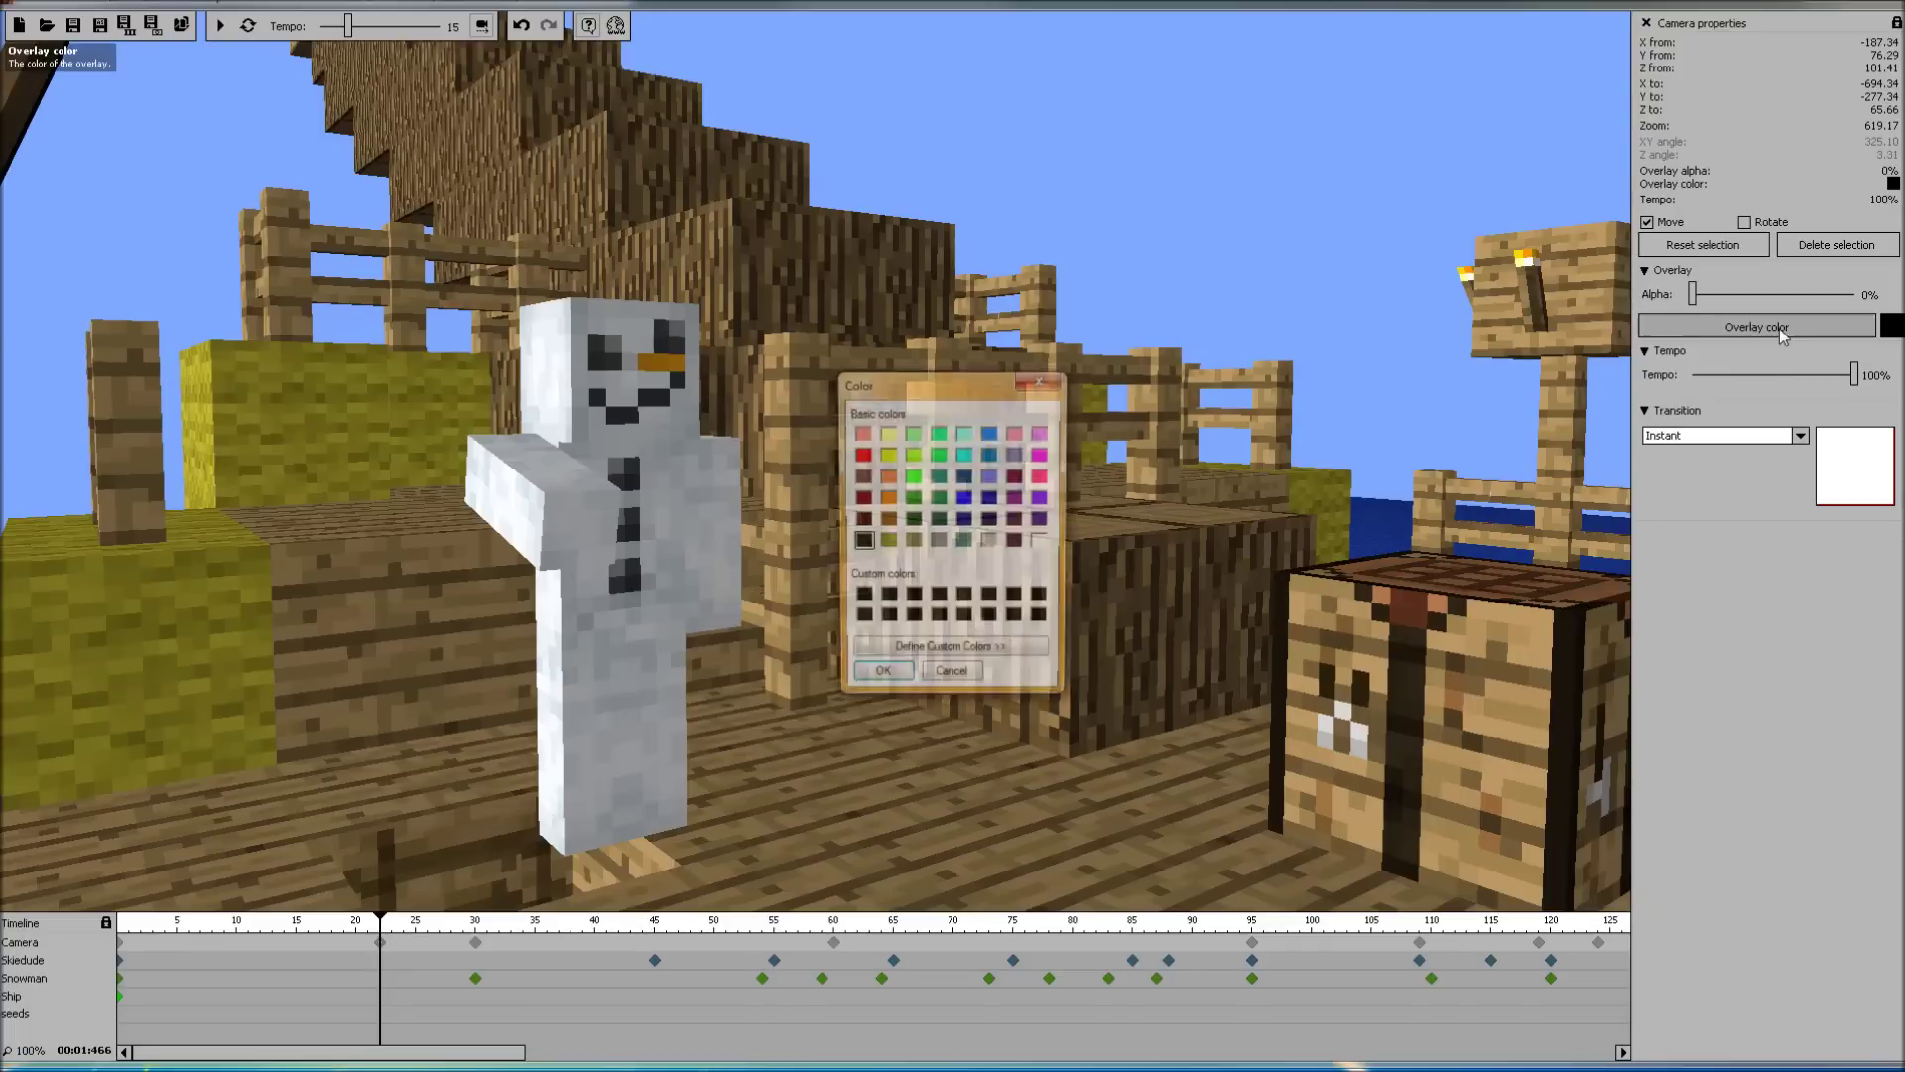
{"action": "left_click", "coordinate": [879, 679]}
{"action": "left_click_drag", "start_coordinate": [1693, 293], "coordinate": [1732, 302]}
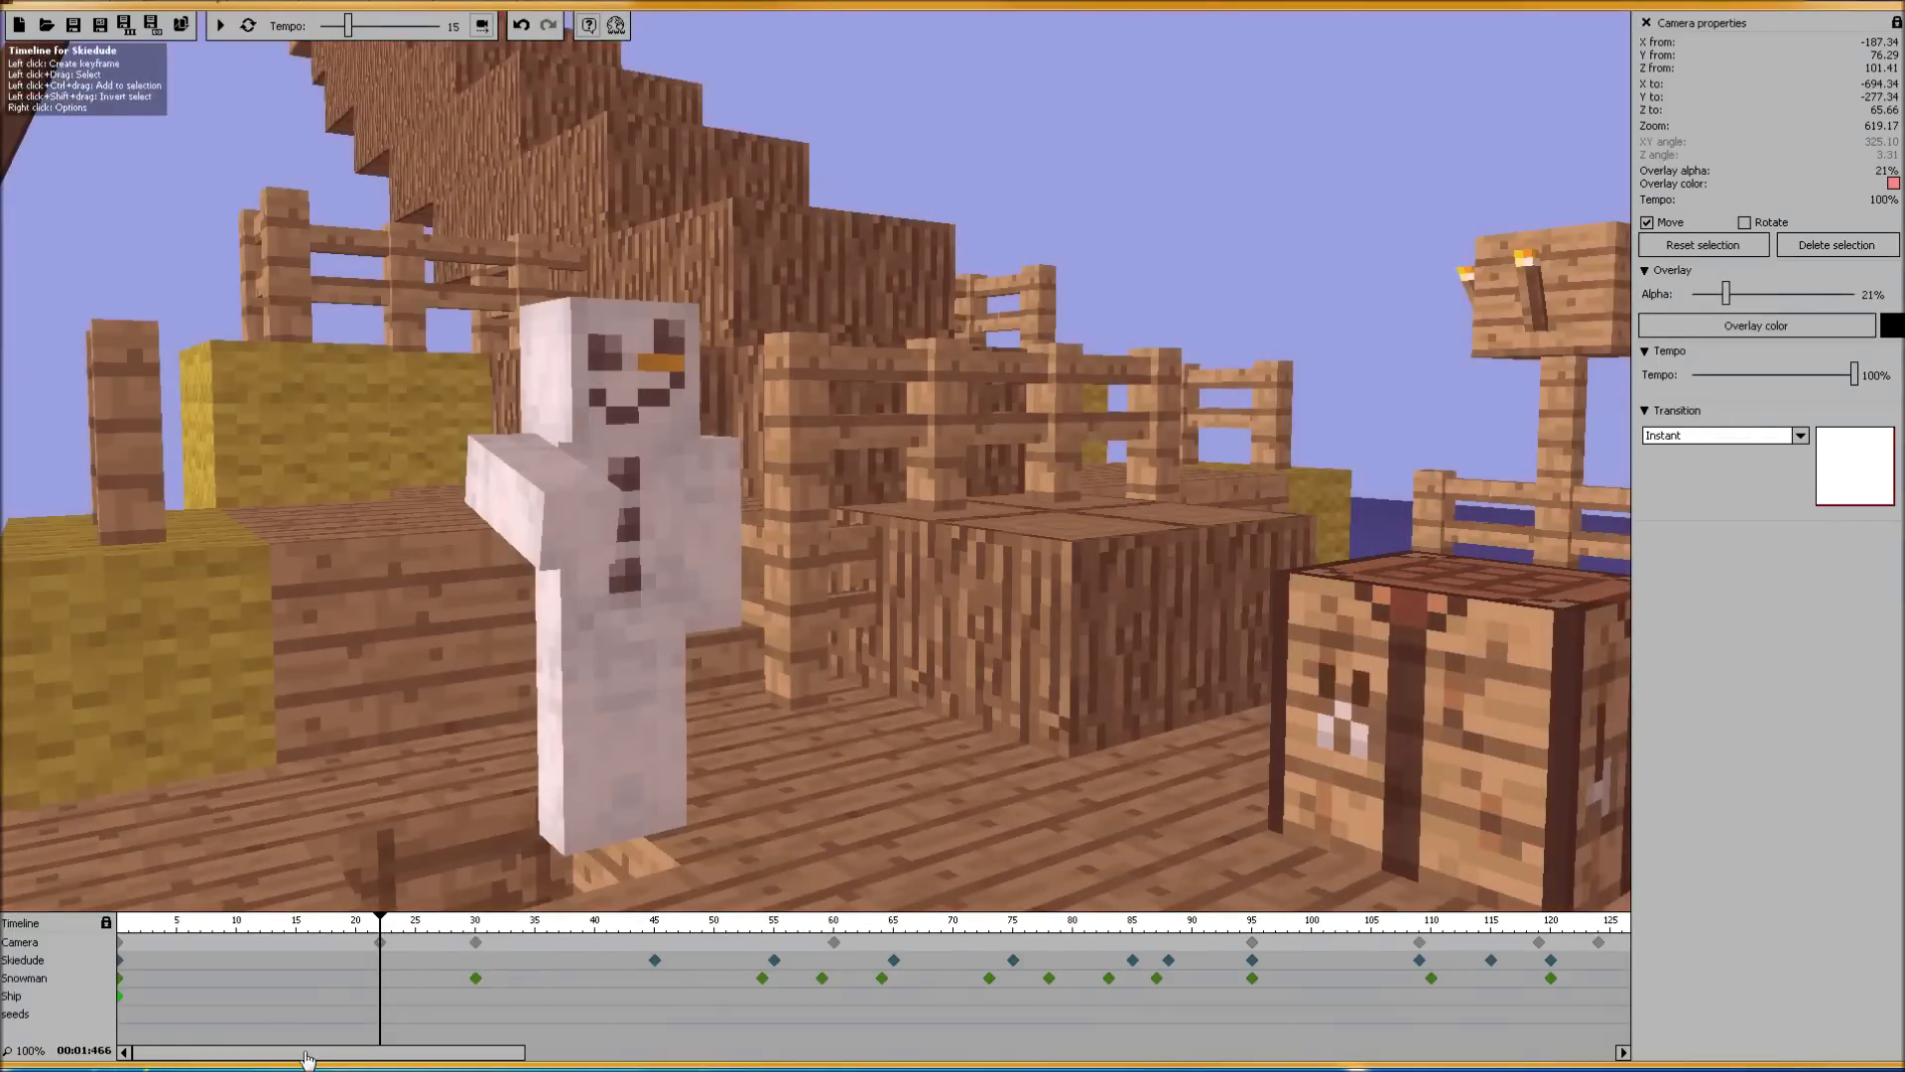
{"action": "left_click", "coordinate": [119, 945]}
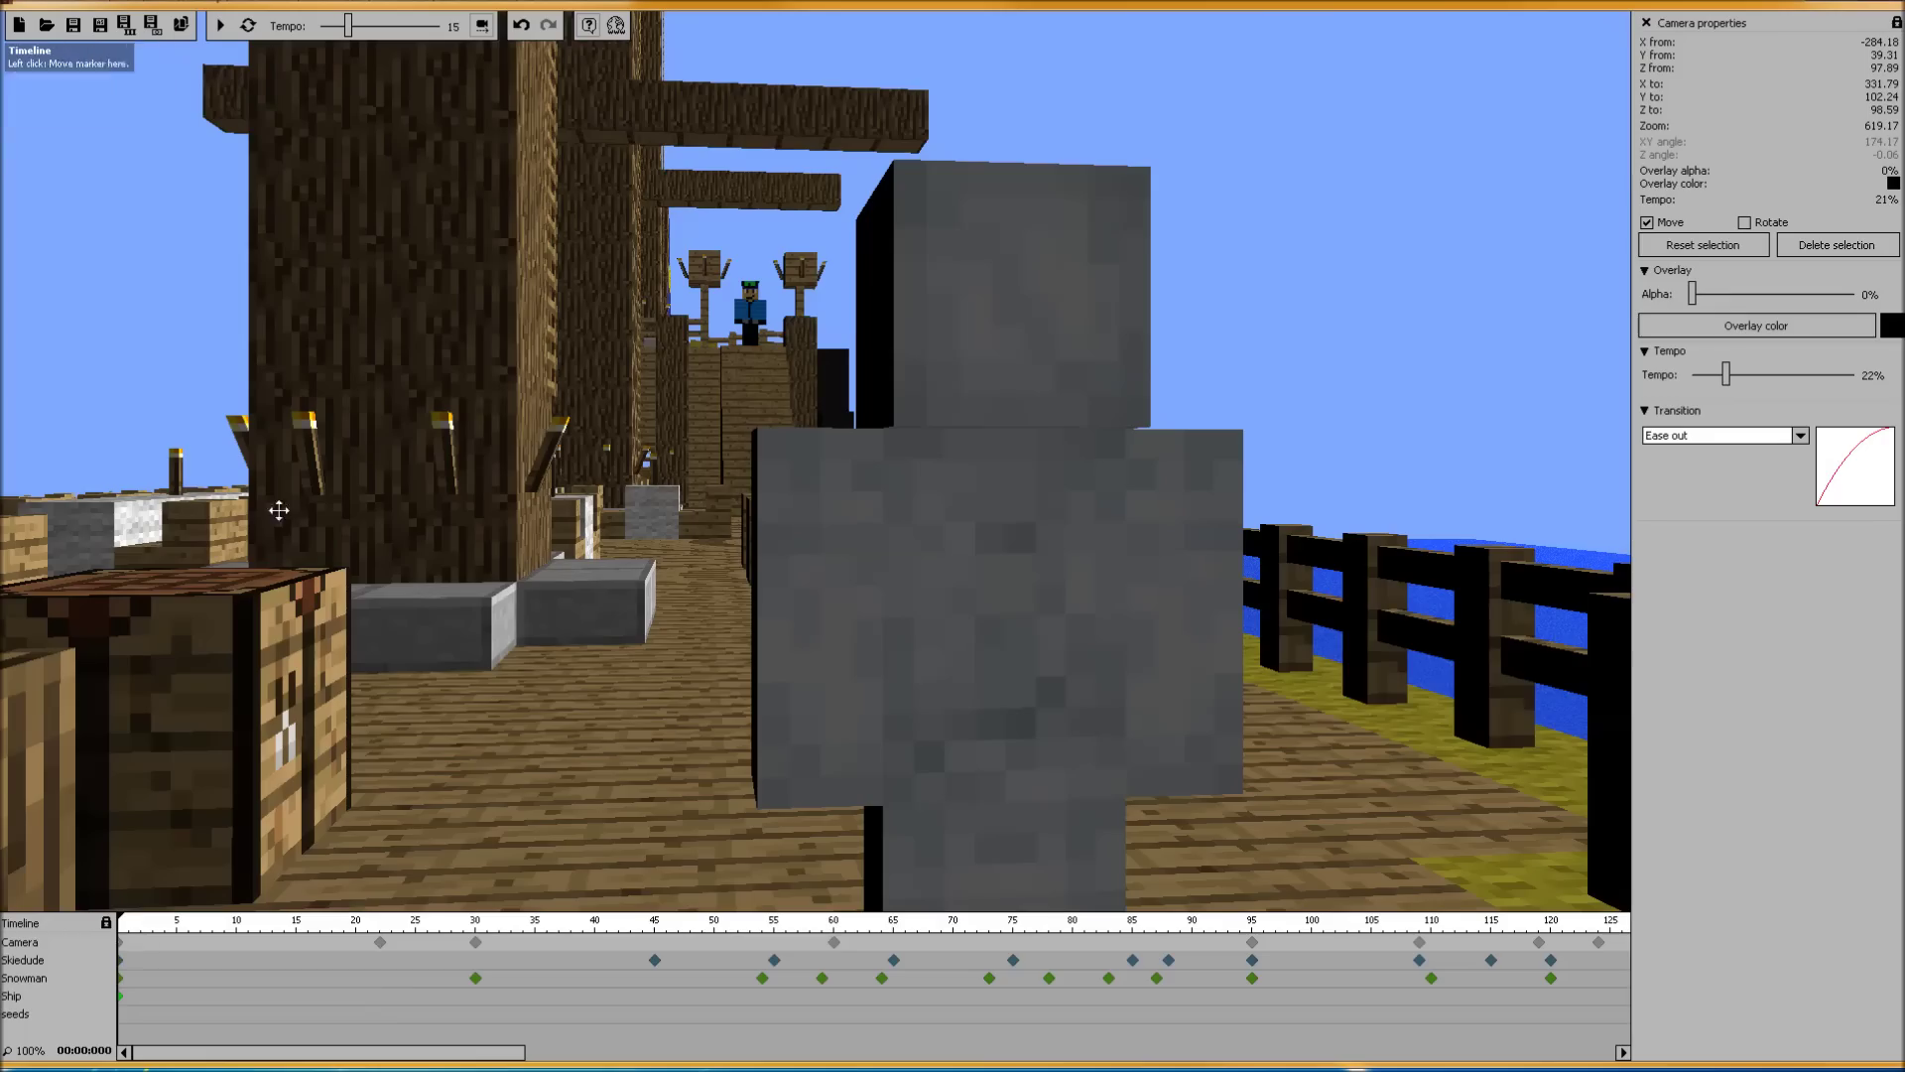
{"action": "left_click", "coordinate": [217, 29]}
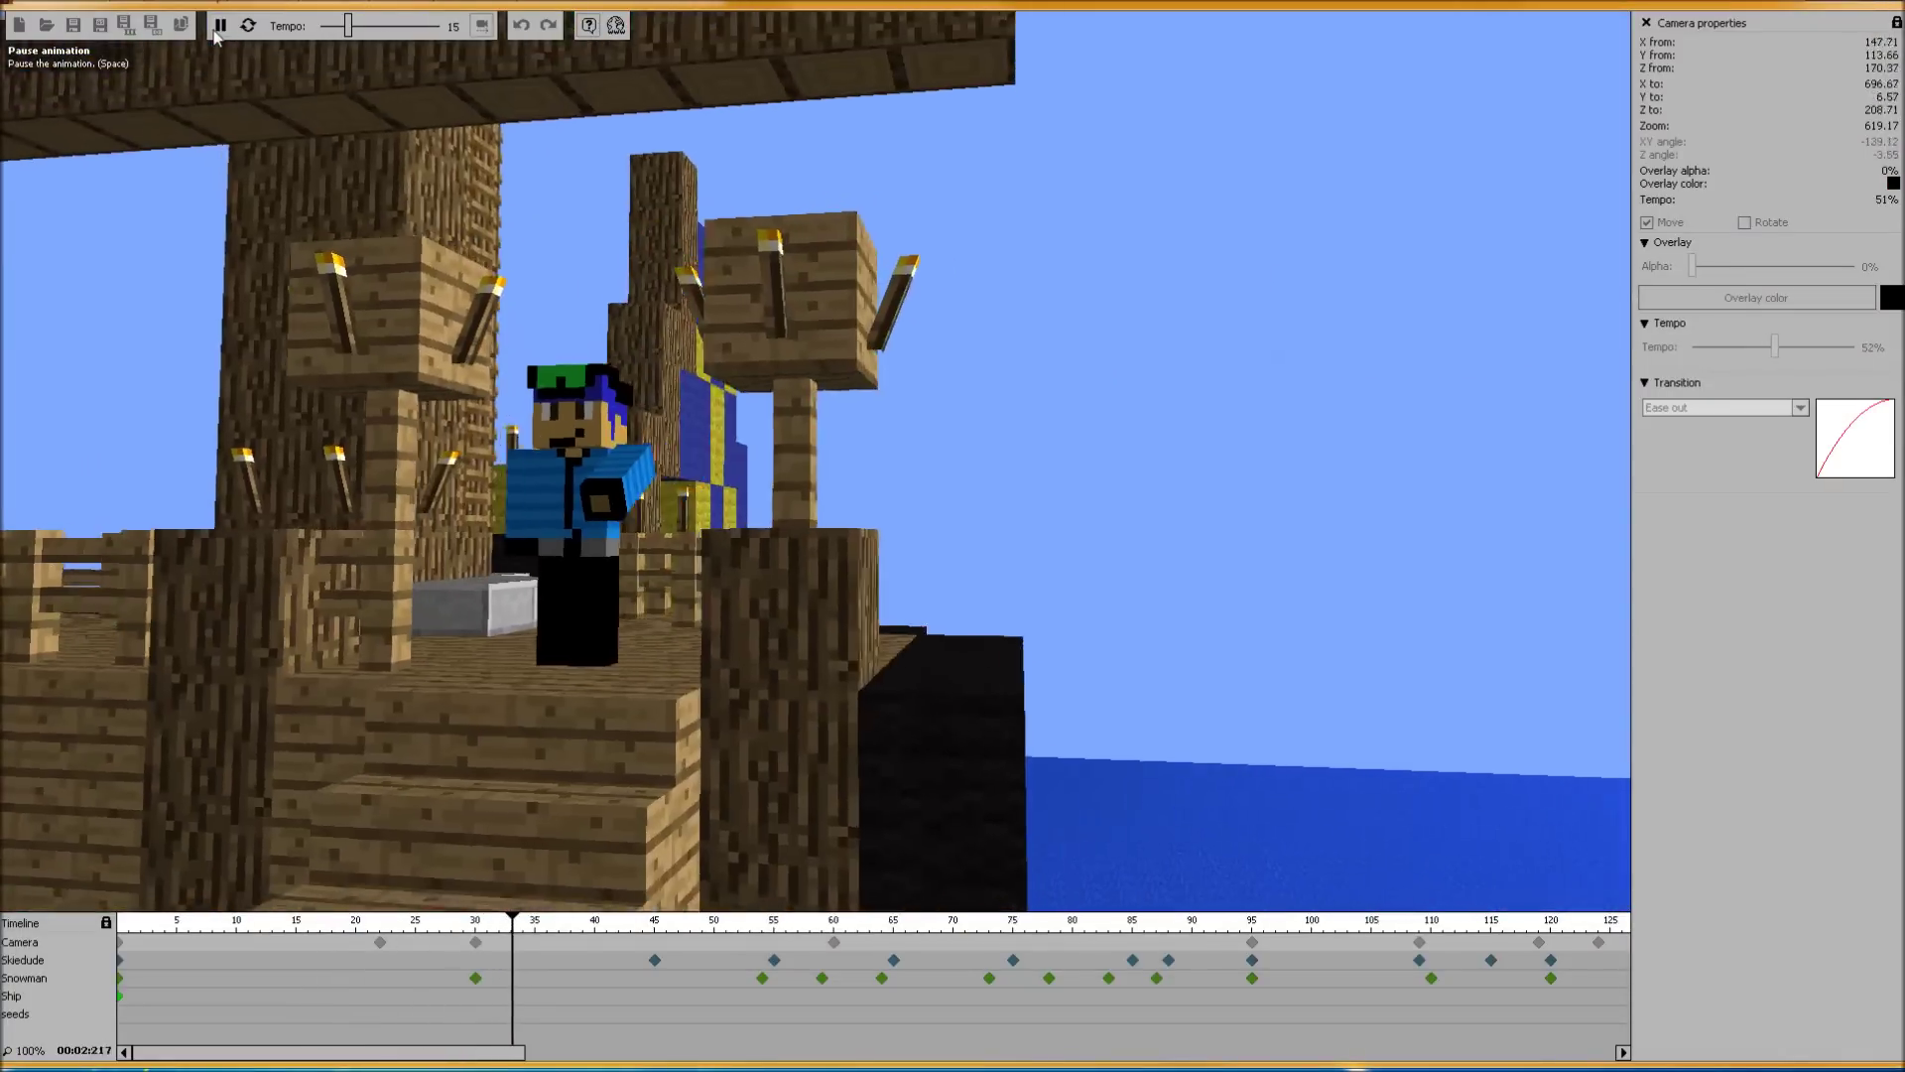
{"action": "left_click", "coordinate": [219, 27]}
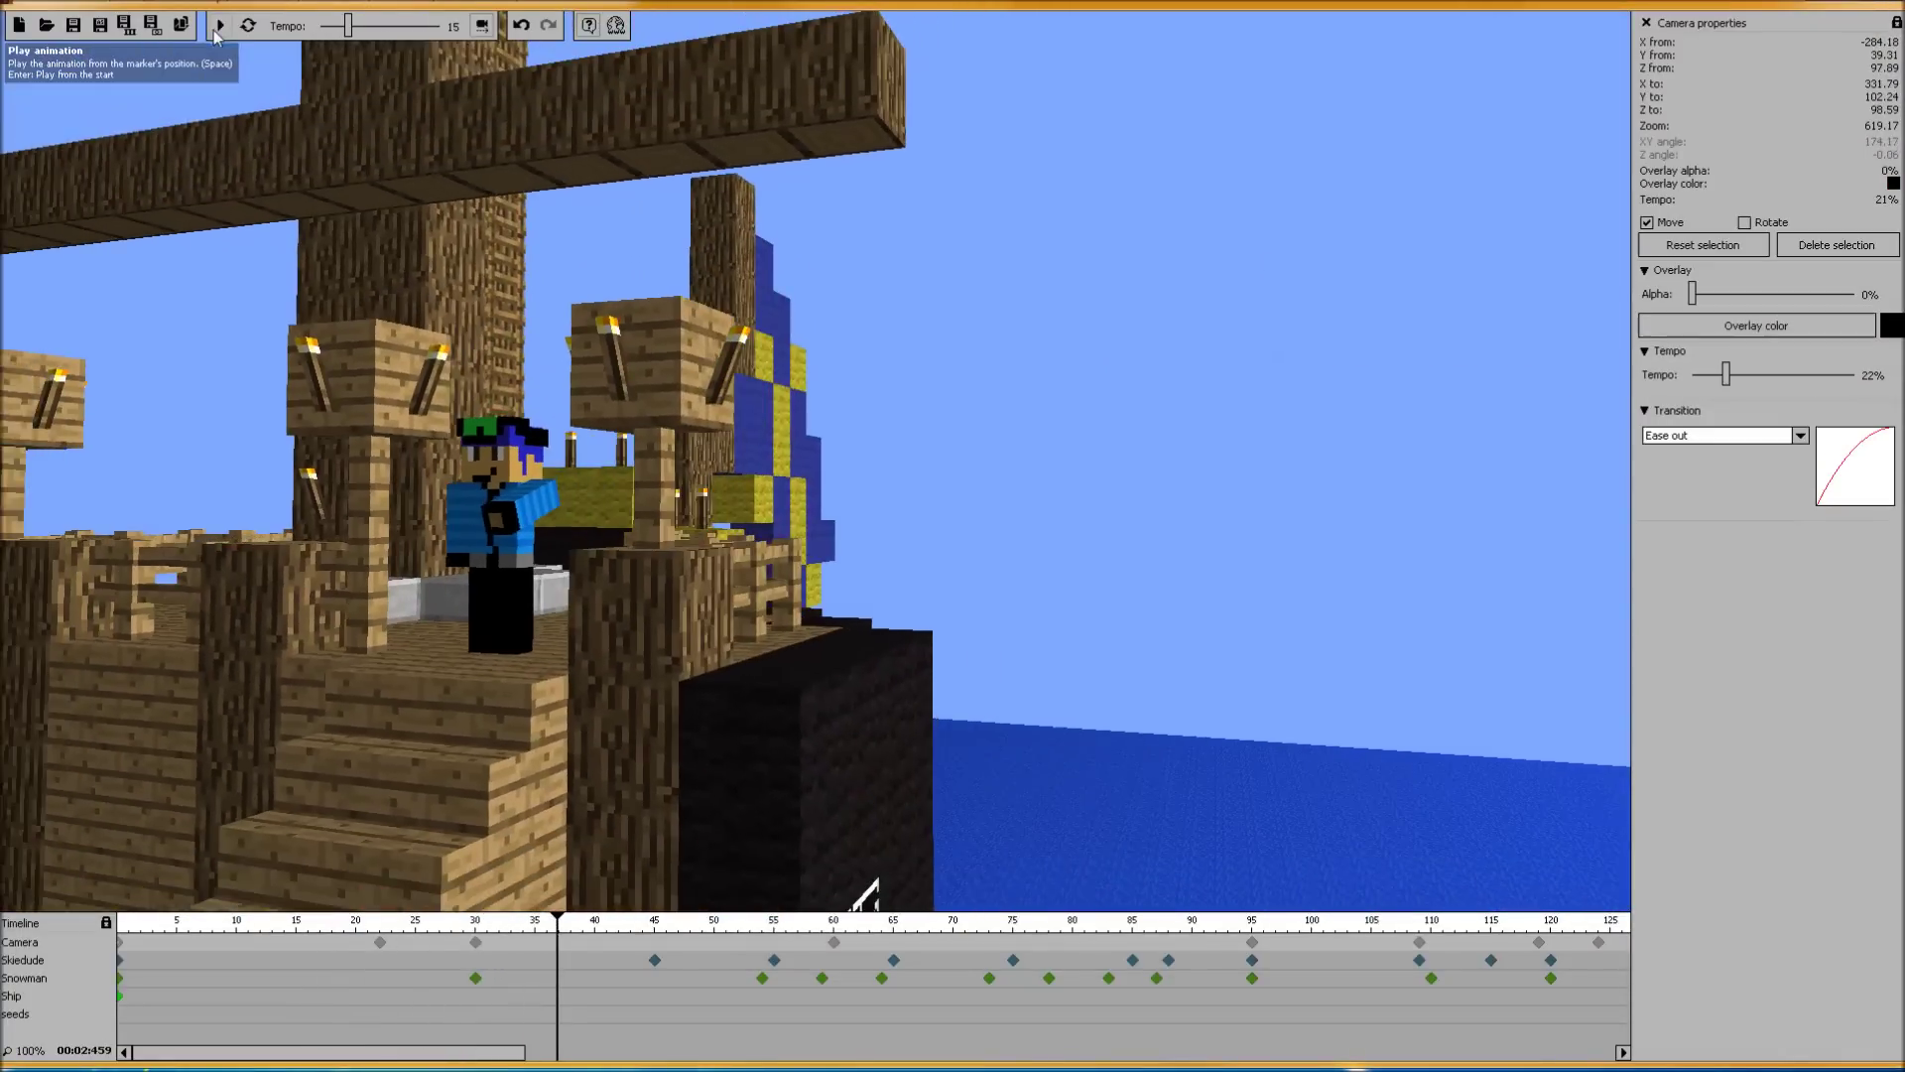
{"action": "left_click", "coordinate": [379, 944]}
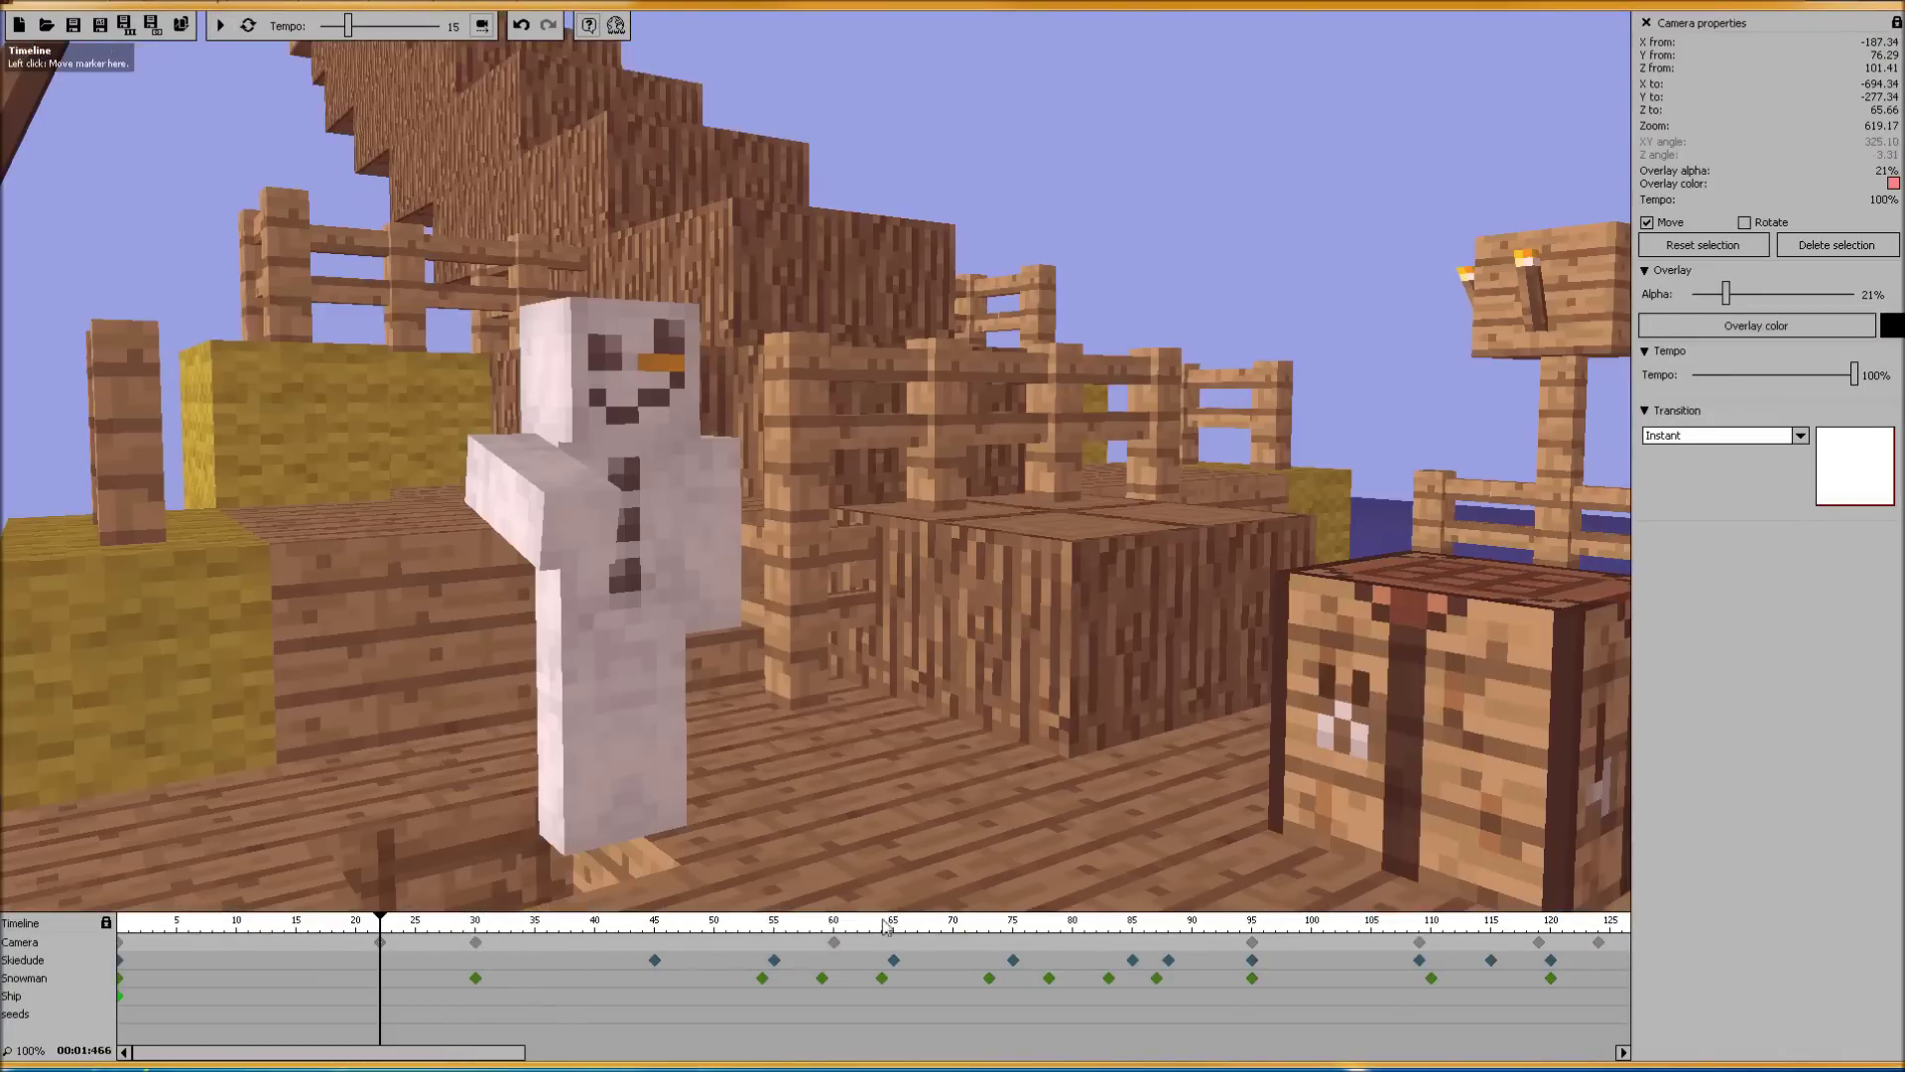
{"action": "left_click", "coordinate": [477, 945]}
{"action": "left_click", "coordinate": [382, 943]}
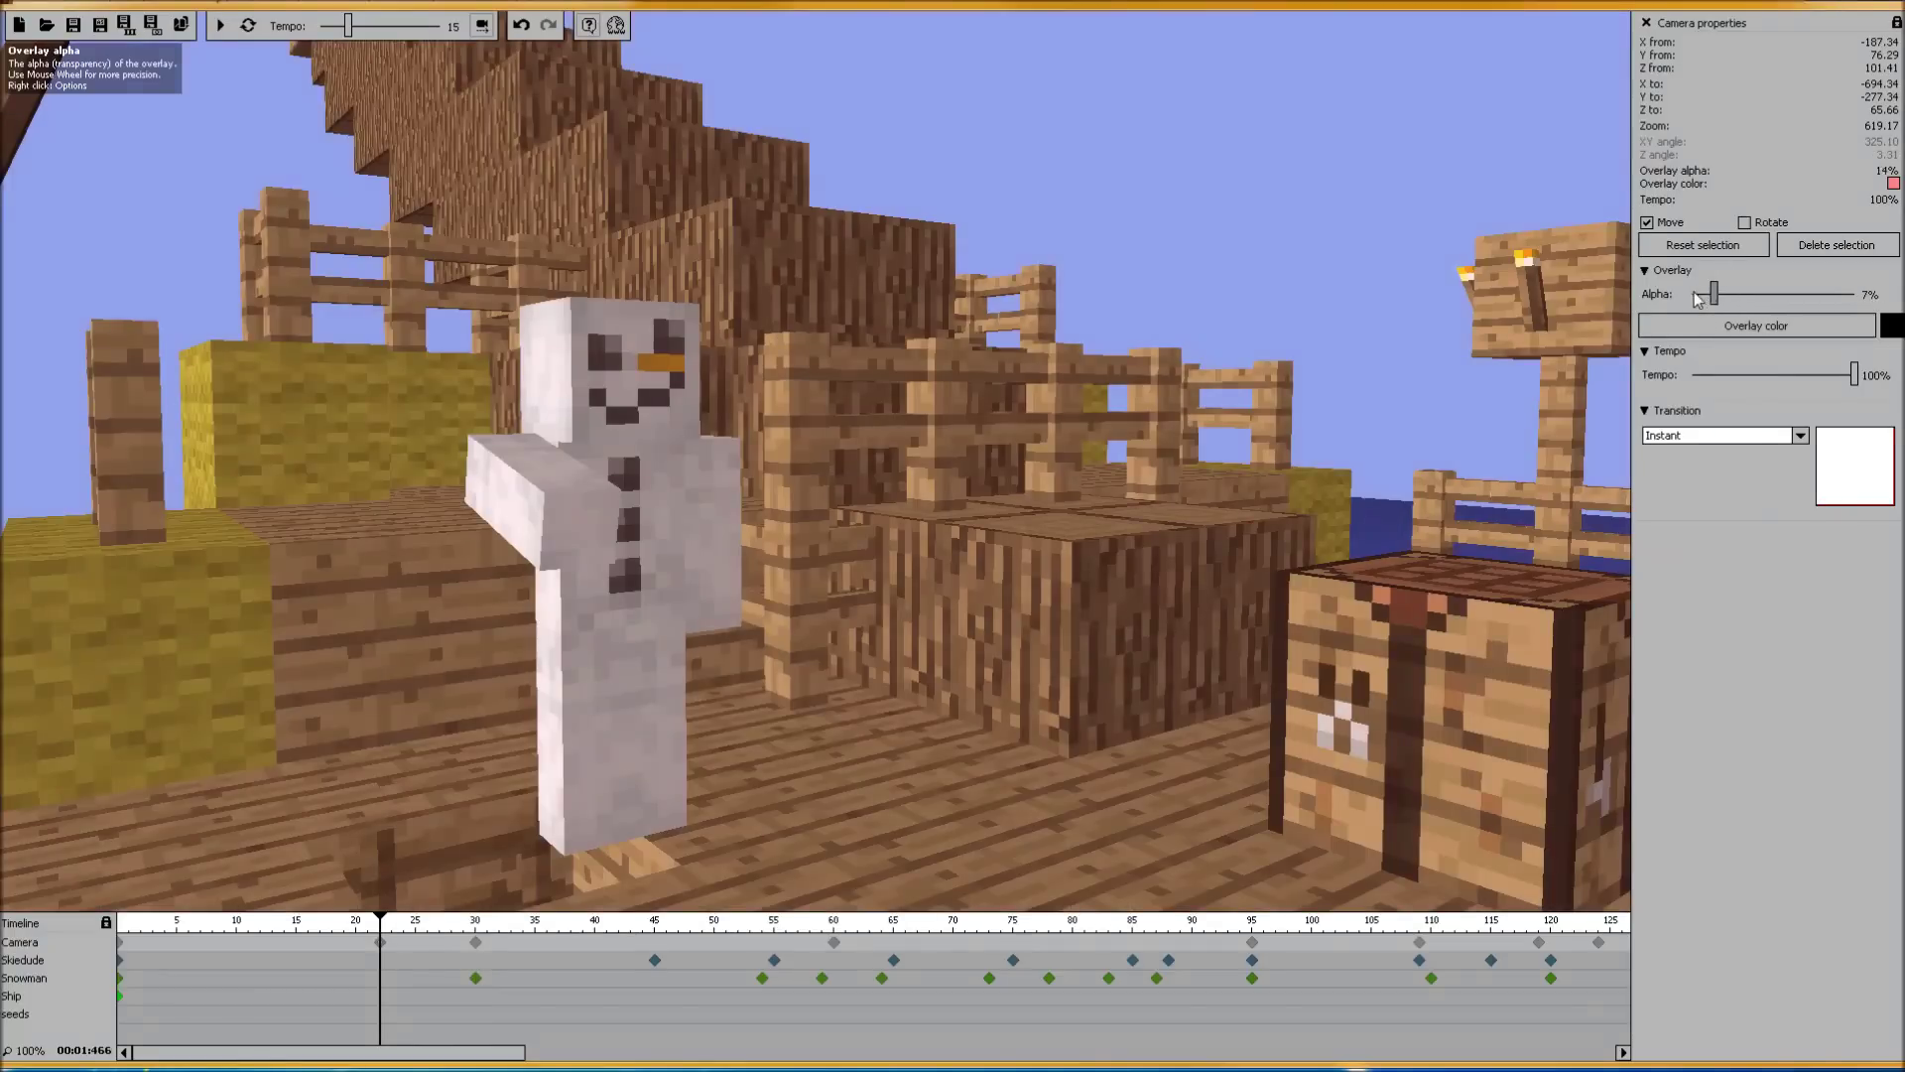
Drop the frame-22 keyframe's overlay alpha to 0% and reselect the frame-0 camera keyframe
{"action": "left_click_drag", "start_coordinate": [1728, 294], "coordinate": [1658, 295]}
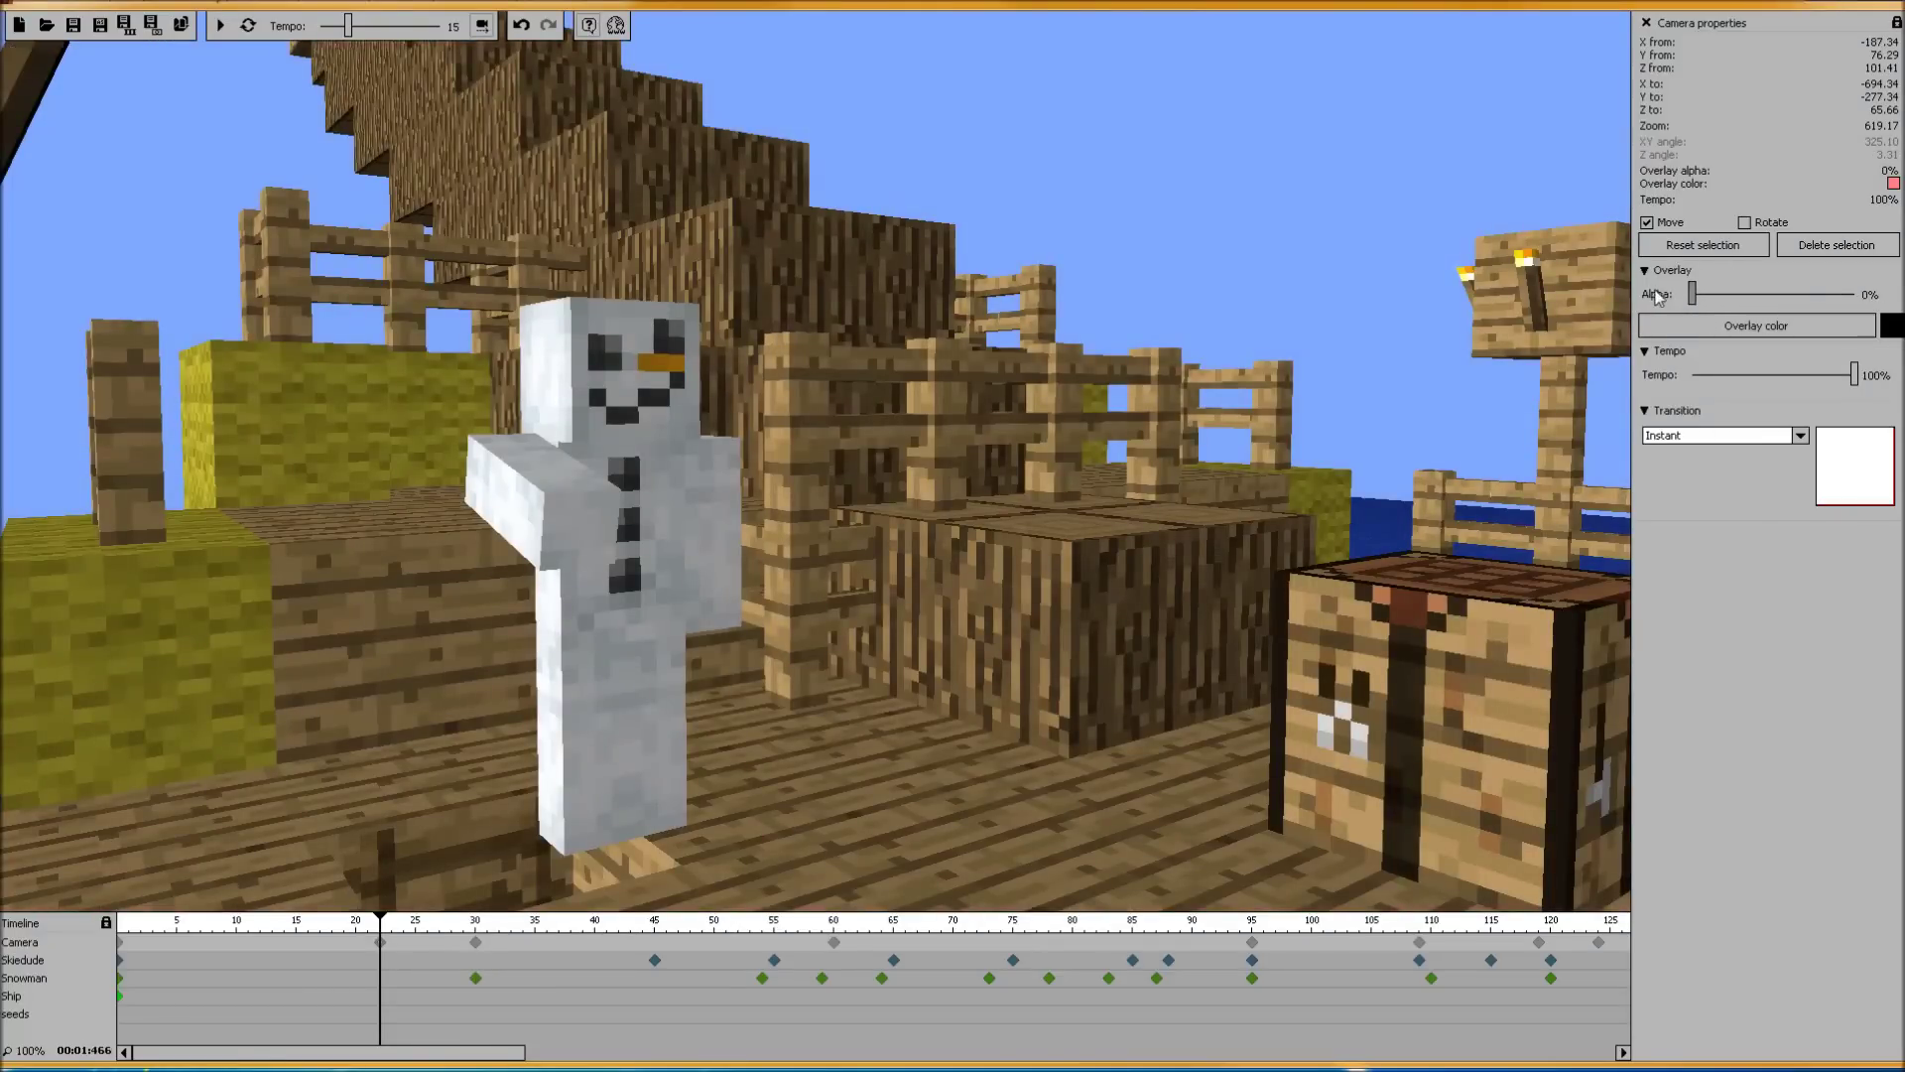
{"action": "left_click", "coordinate": [120, 945]}
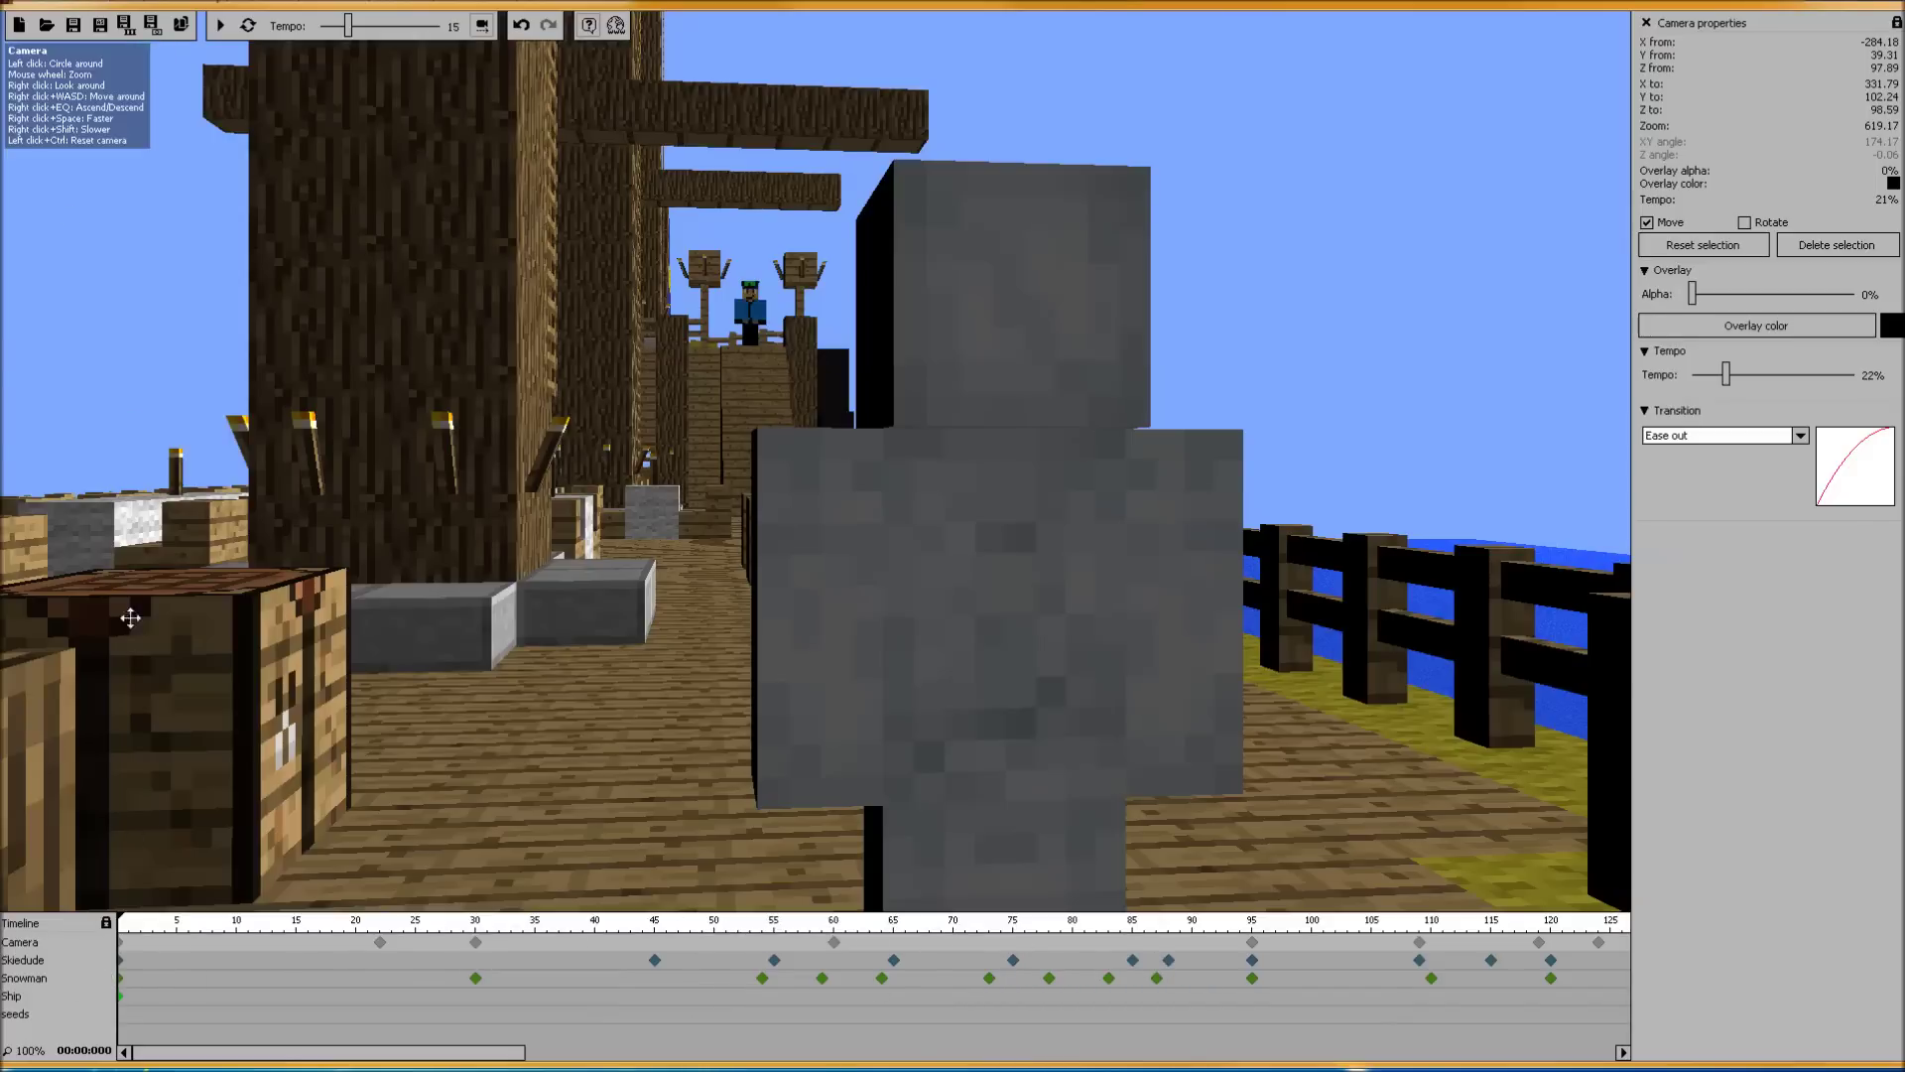
Set the first camera keyframe's tempo to 100% and preview the playback
{"action": "left_click", "coordinate": [223, 30]}
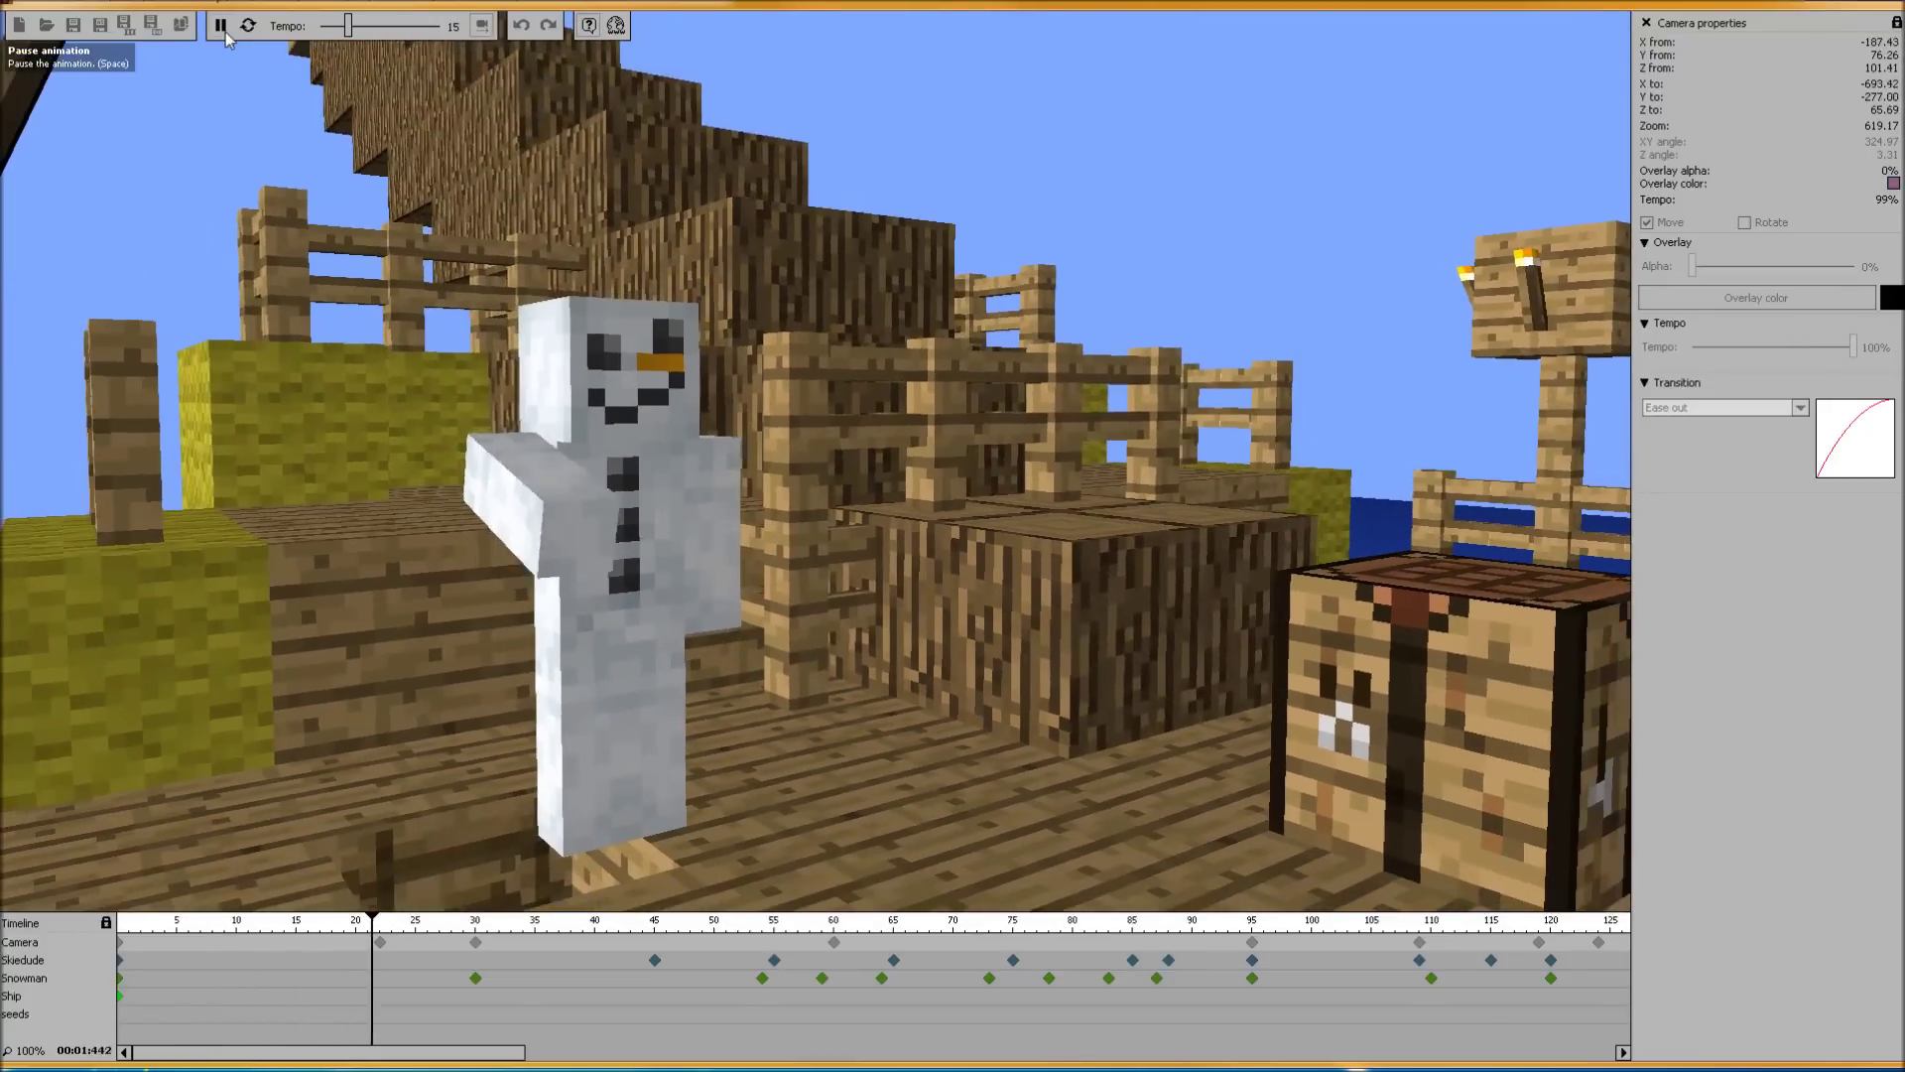
{"action": "left_click", "coordinate": [223, 30]}
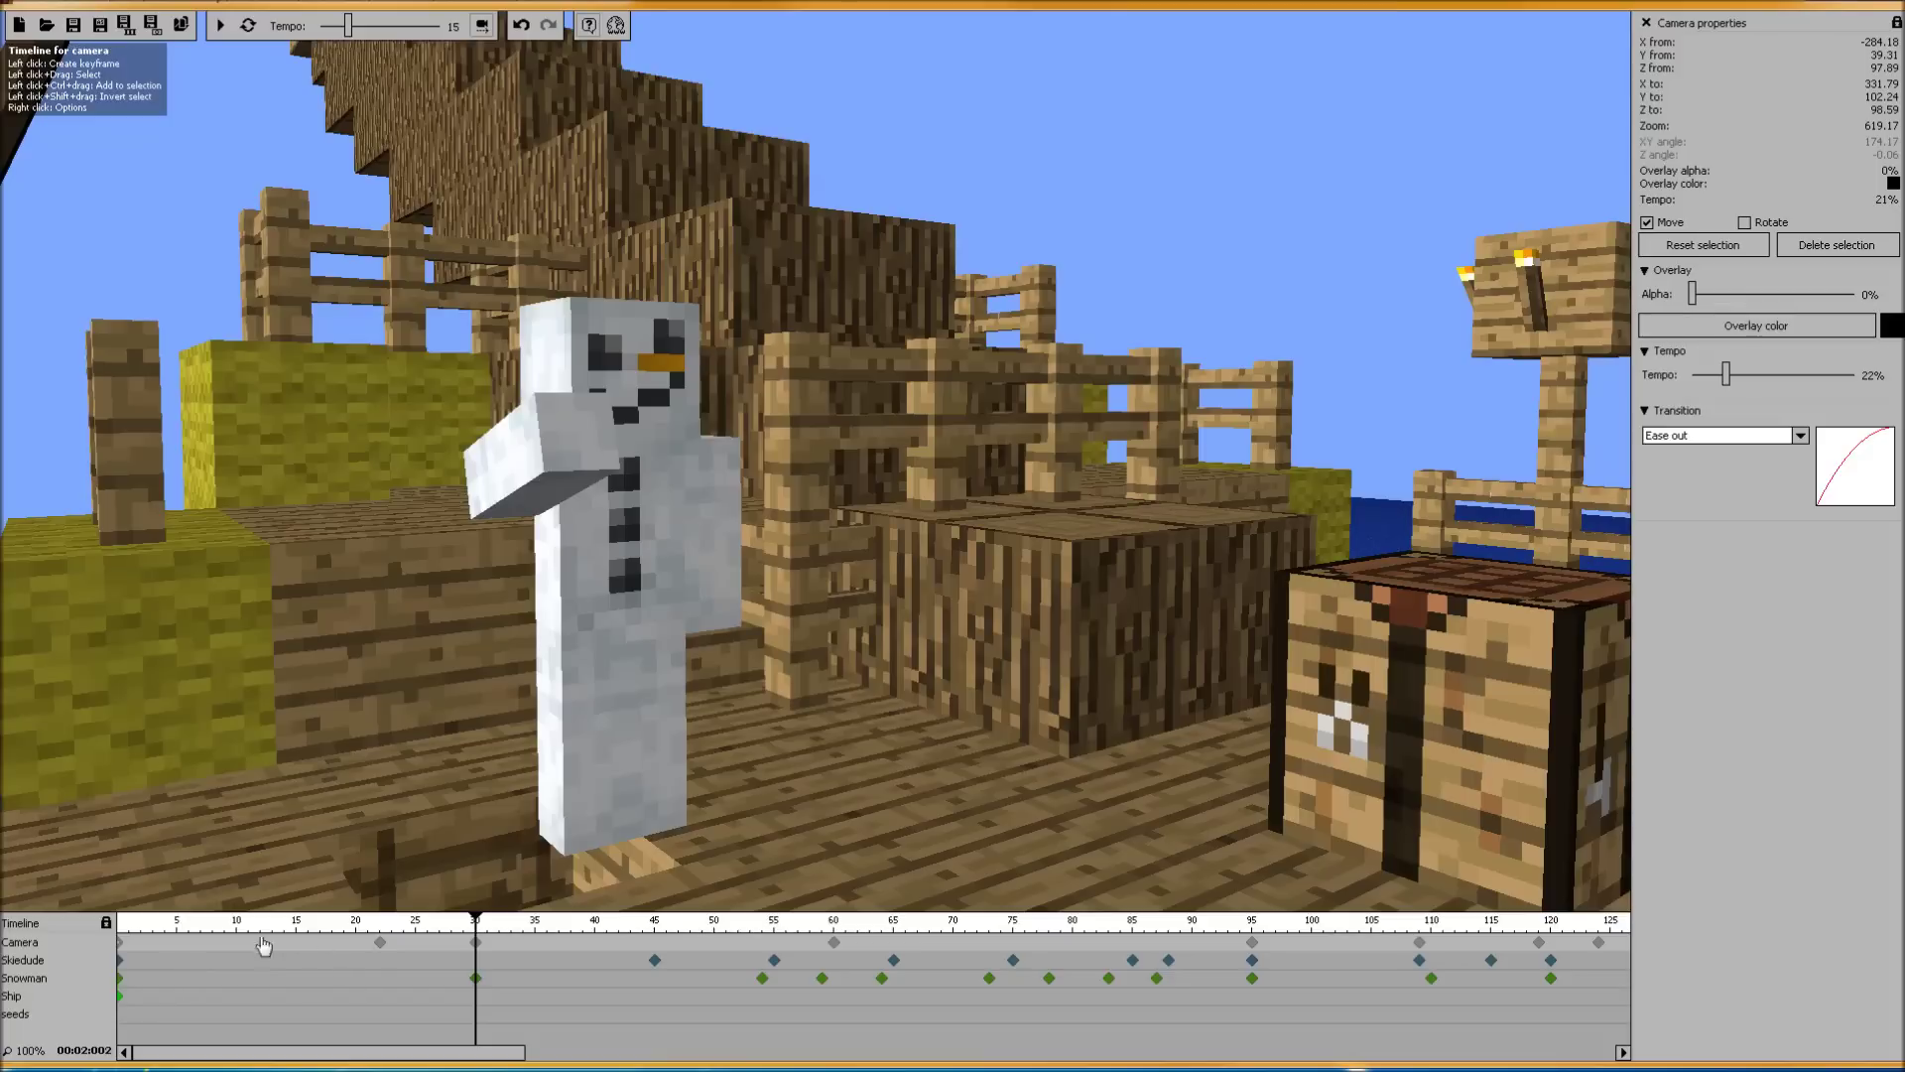
{"action": "left_click", "coordinate": [119, 943]}
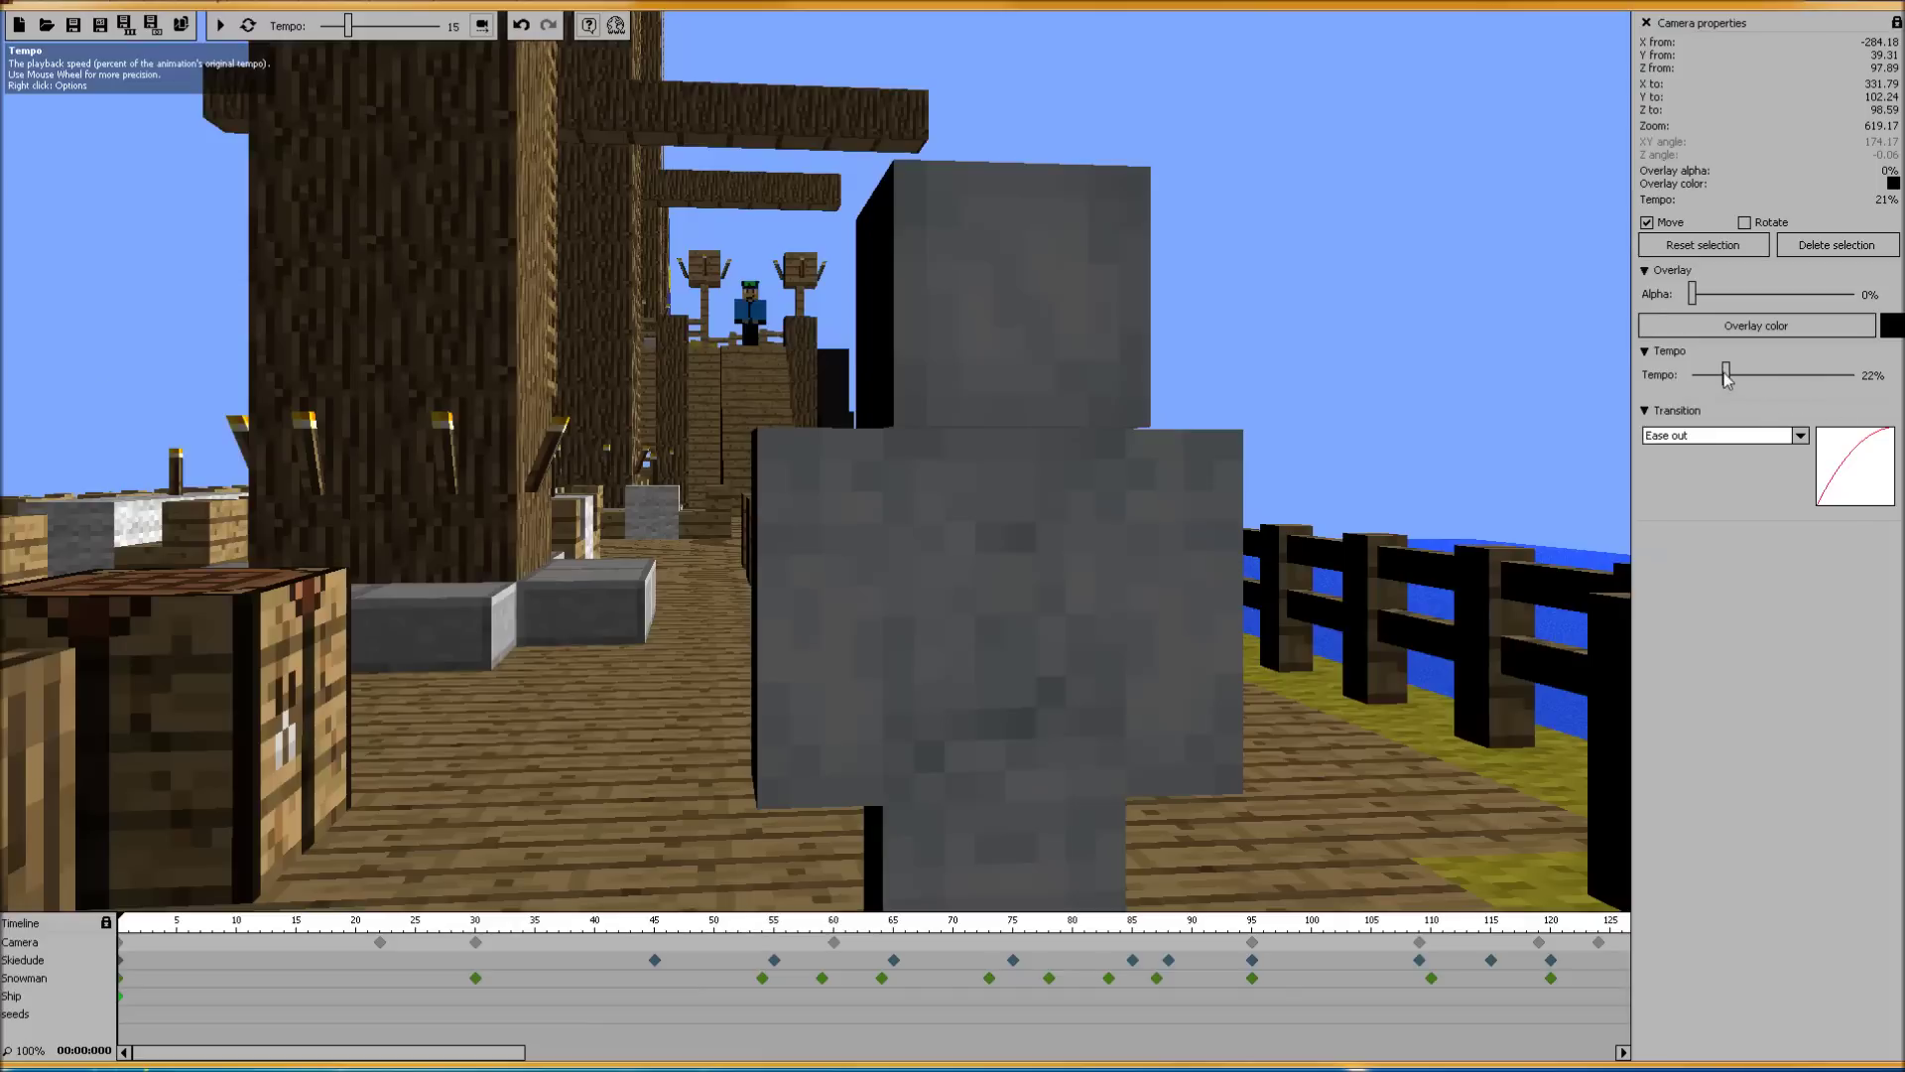
{"action": "left_click_drag", "start_coordinate": [1821, 377], "coordinate": [1861, 377]}
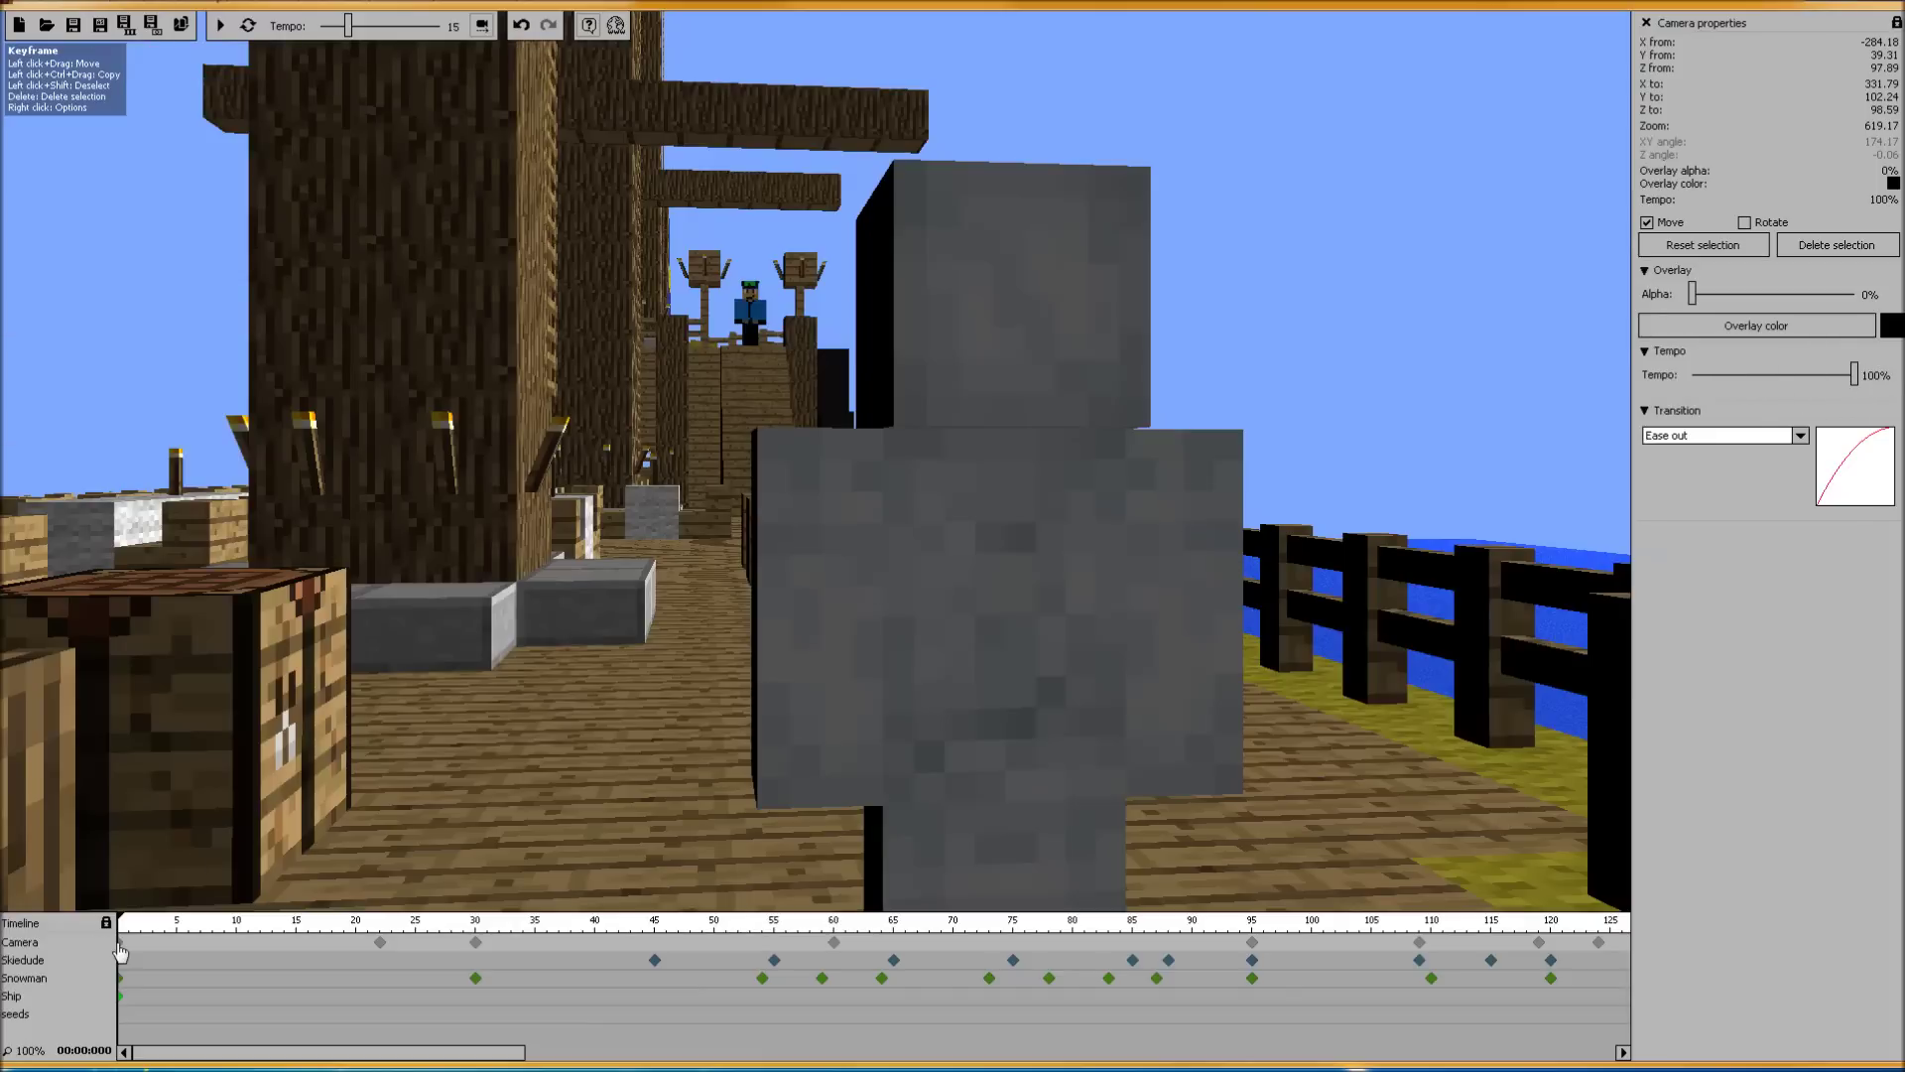
{"action": "left_click", "coordinate": [220, 26]}
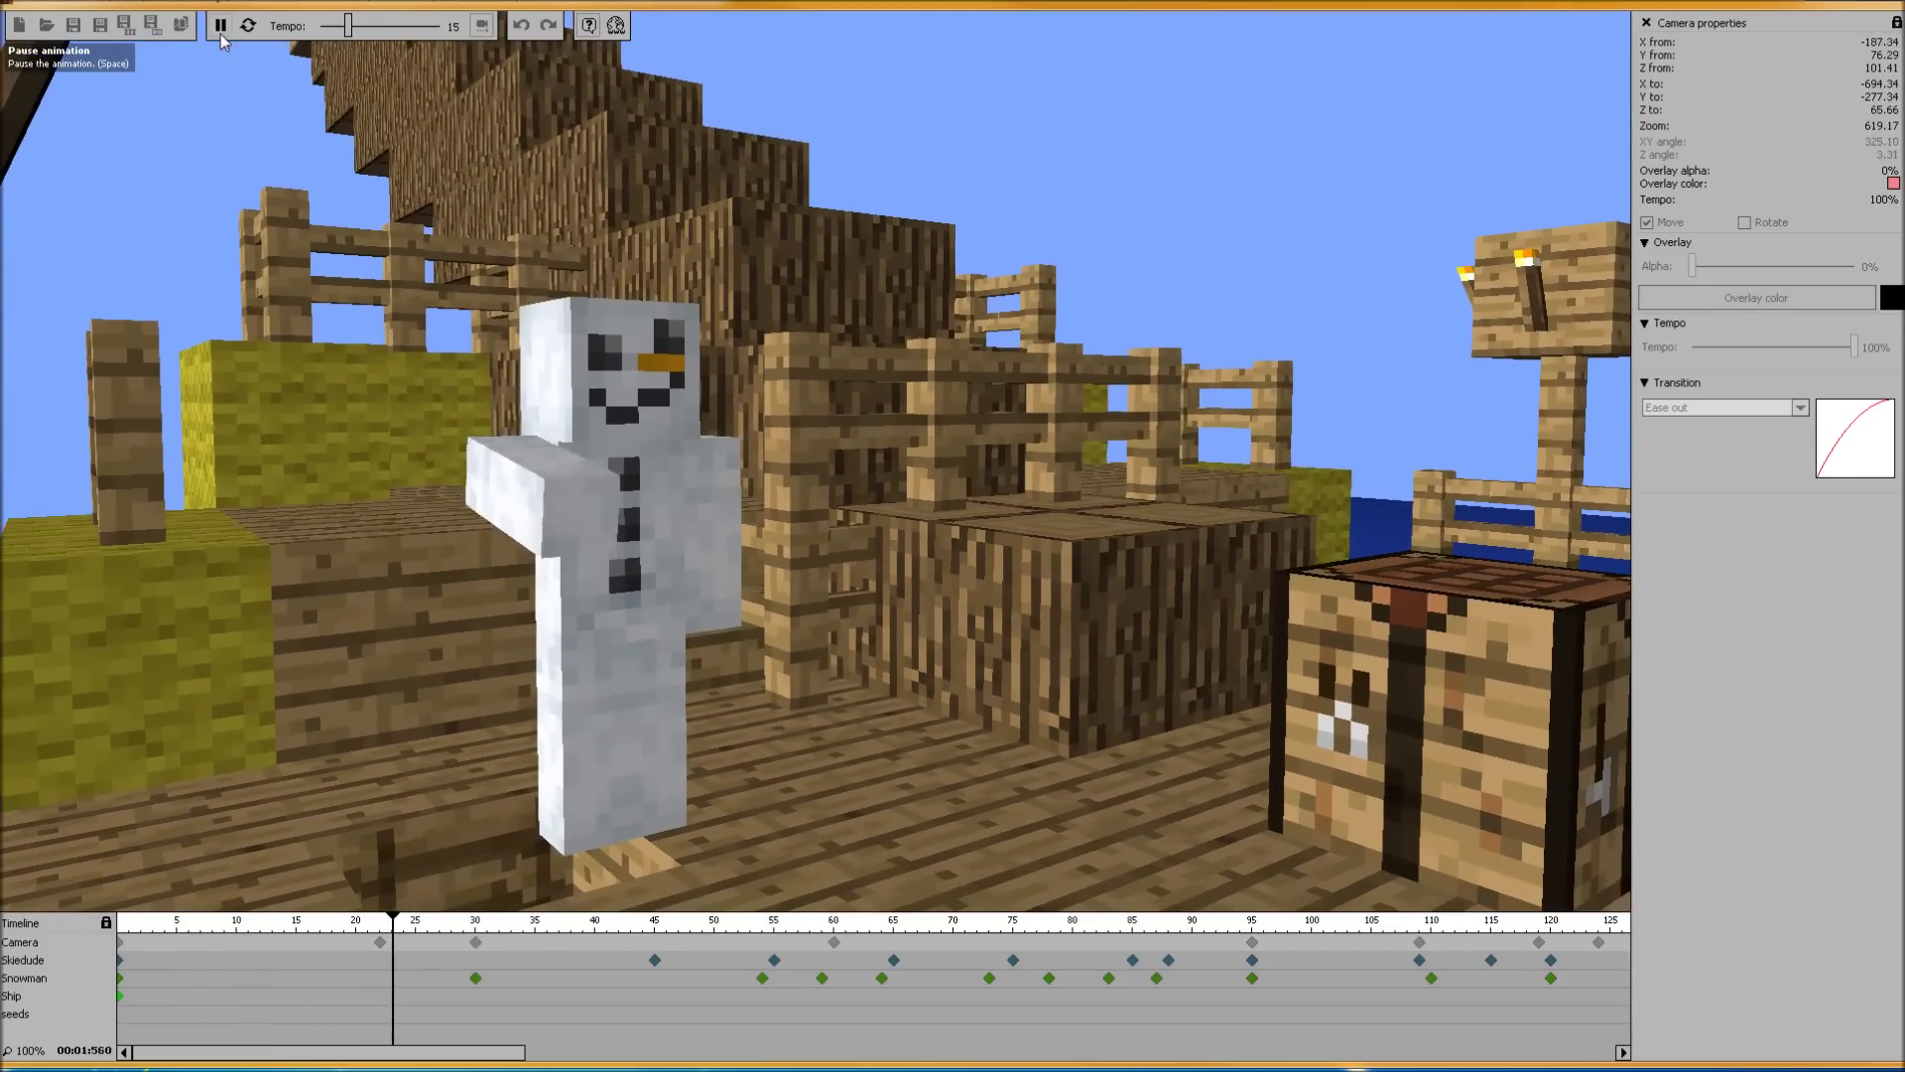
{"action": "left_click", "coordinate": [119, 943]}
Lower the first camera keyframe's tempo to about 21% and replay the animation
{"action": "left_click", "coordinate": [119, 948]}
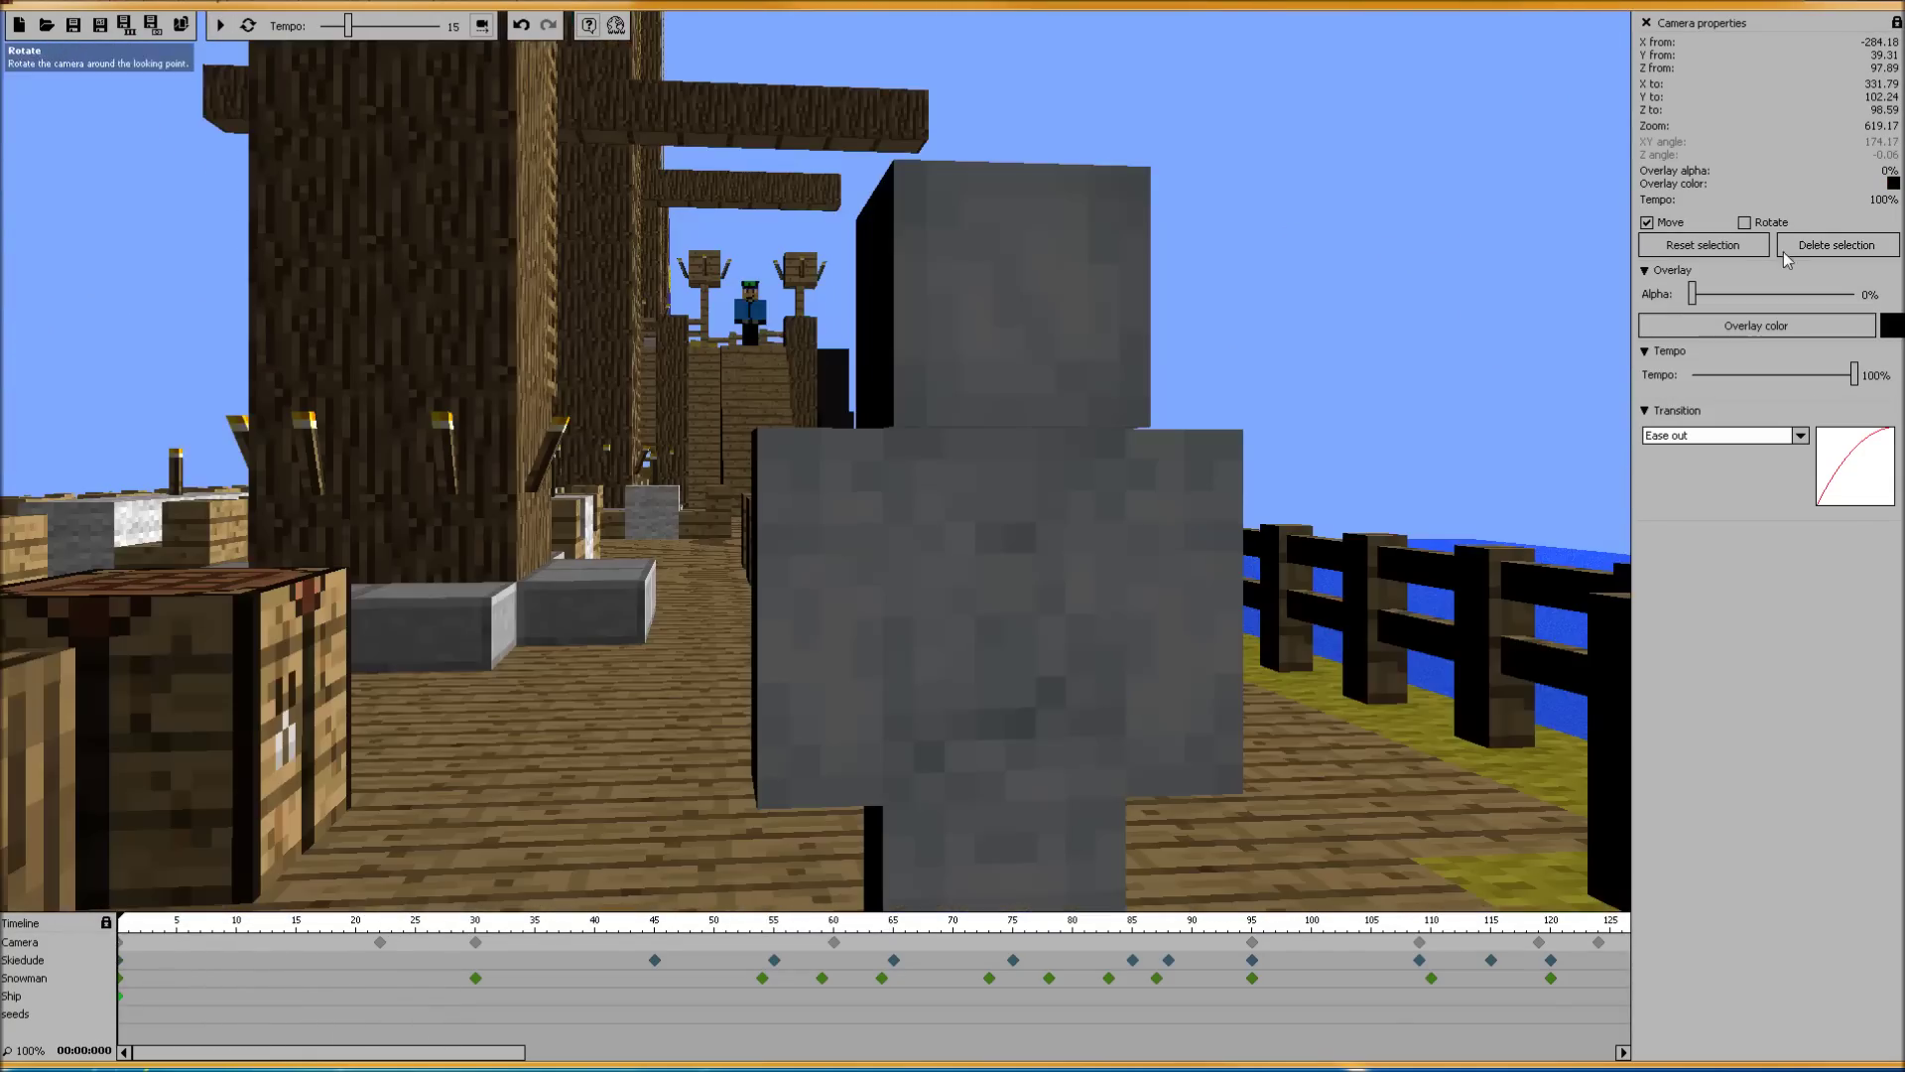
{"action": "left_click_drag", "start_coordinate": [1854, 377], "coordinate": [1838, 383]}
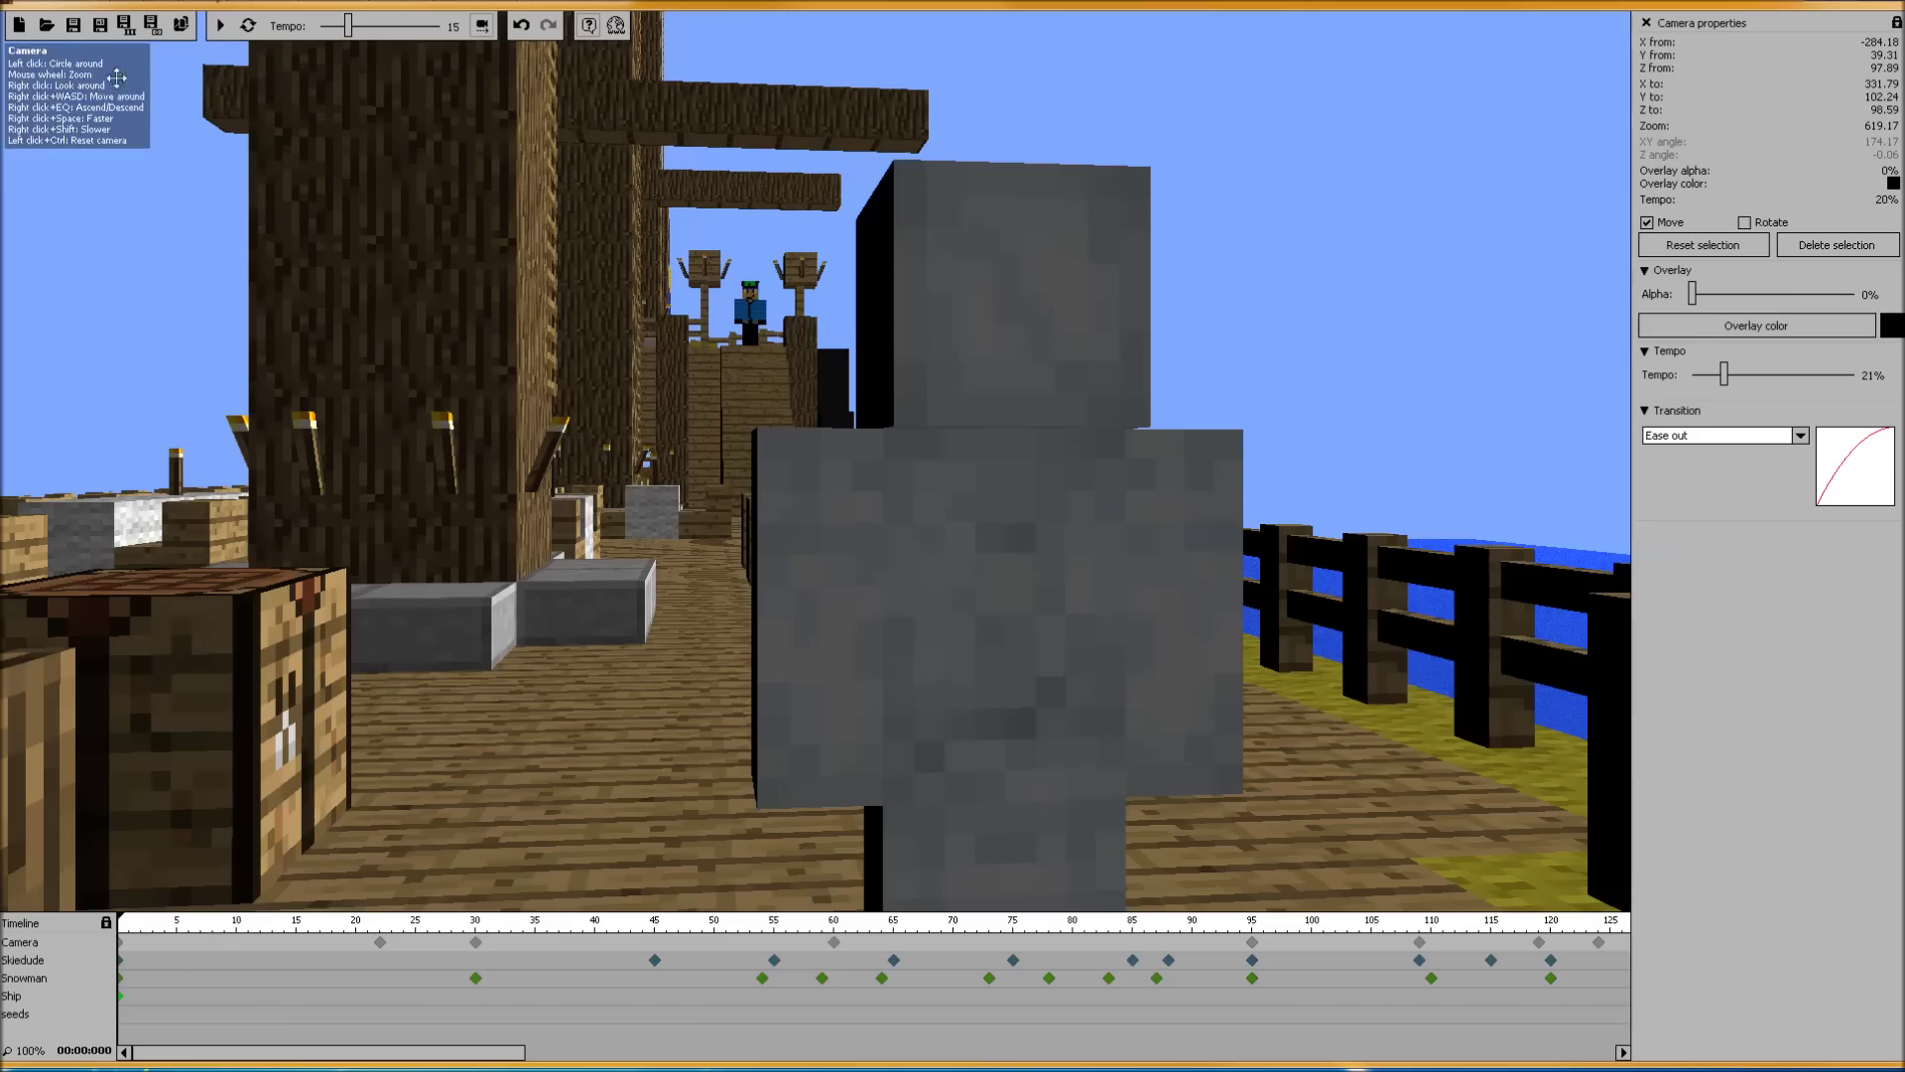
{"action": "left_click", "coordinate": [220, 24]}
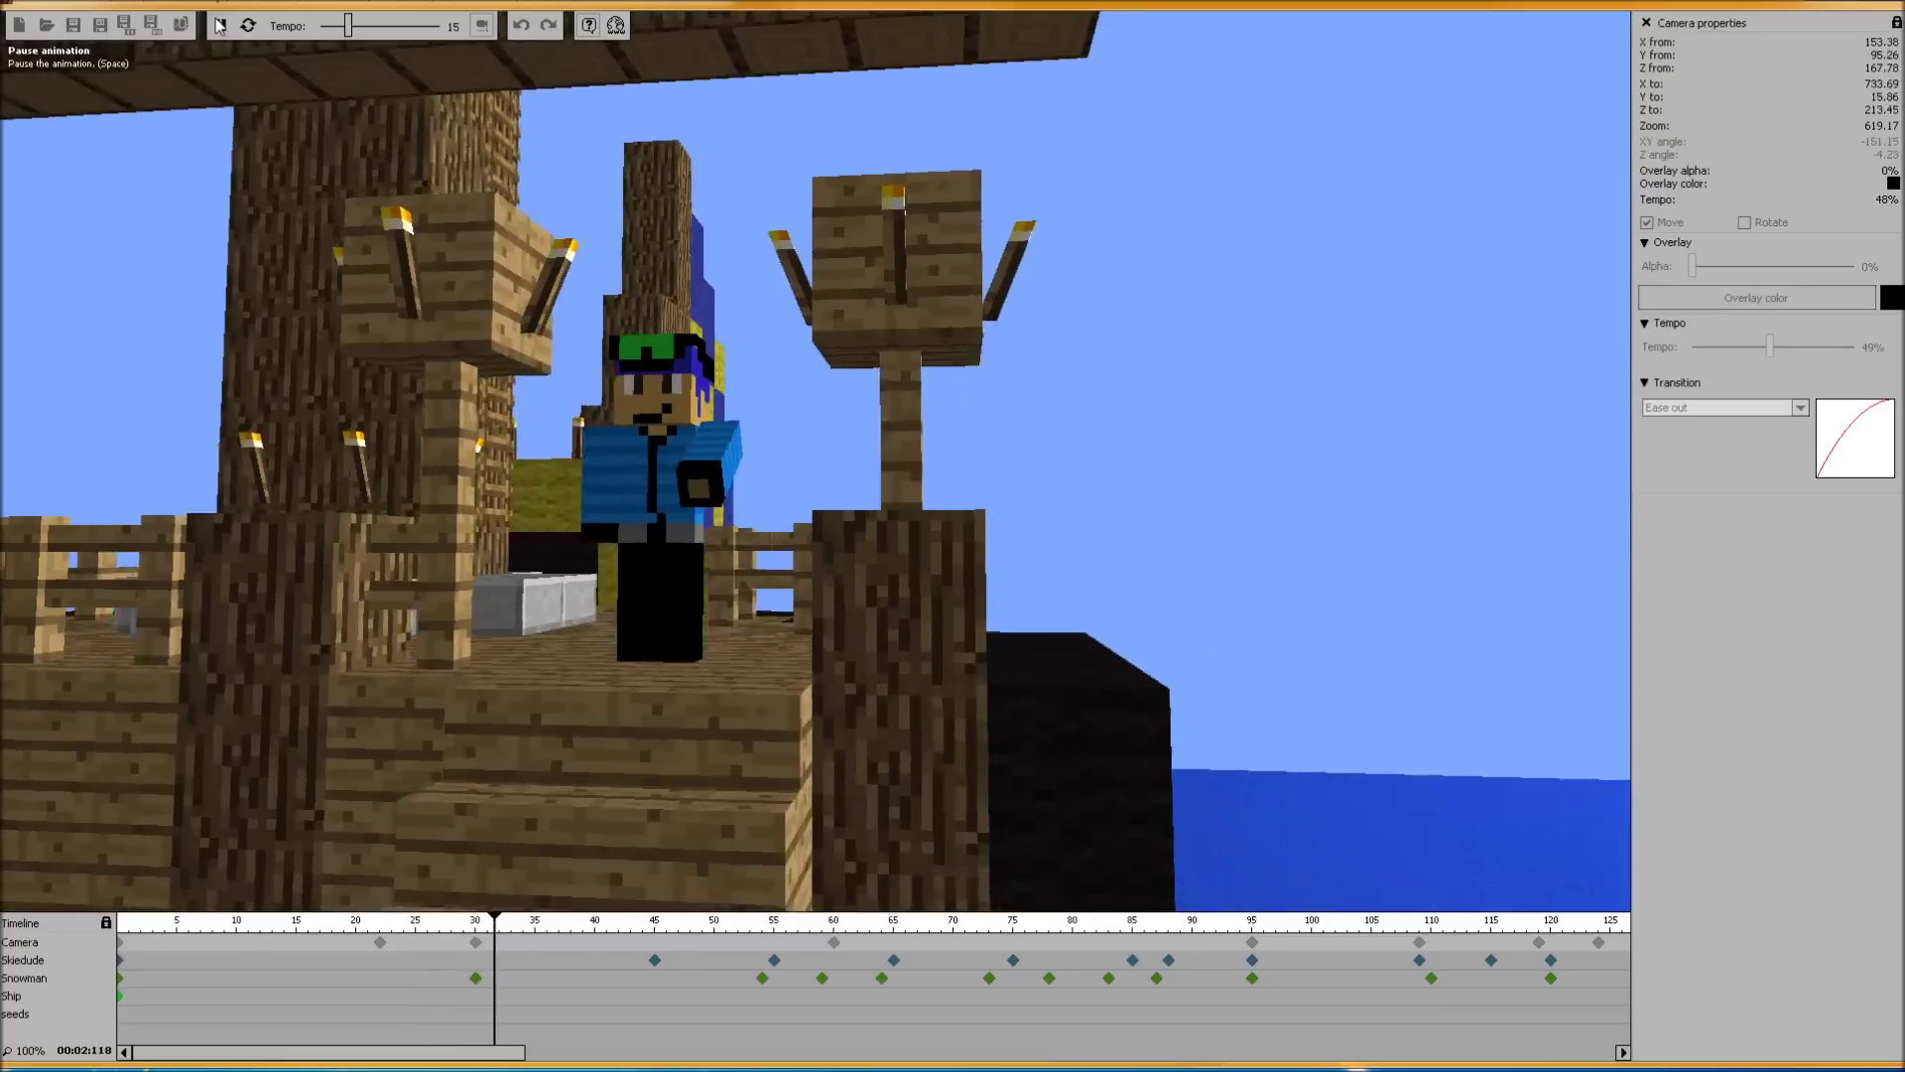
{"action": "left_click", "coordinate": [220, 25]}
Compare the frame-22 and frame-30 camera keyframe settings
{"action": "left_click", "coordinate": [380, 945]}
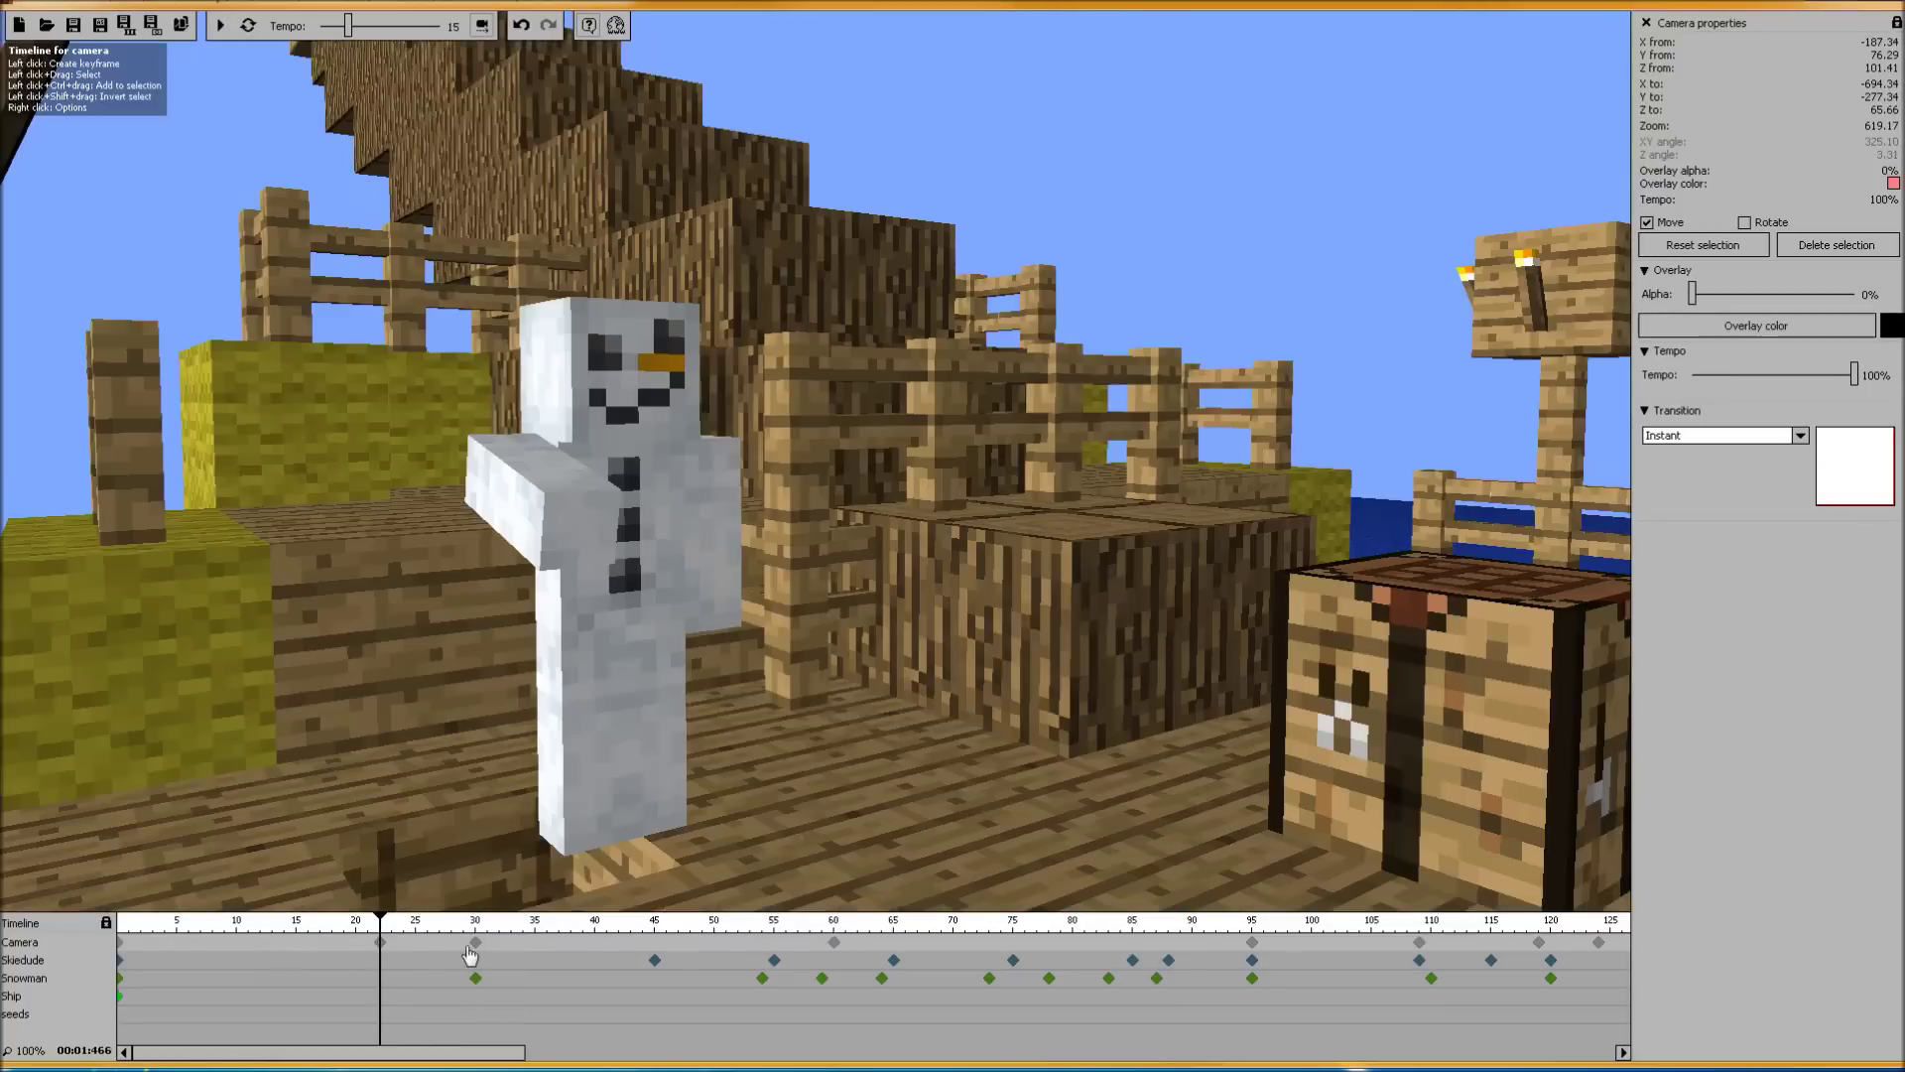
{"action": "left_click", "coordinate": [477, 948]}
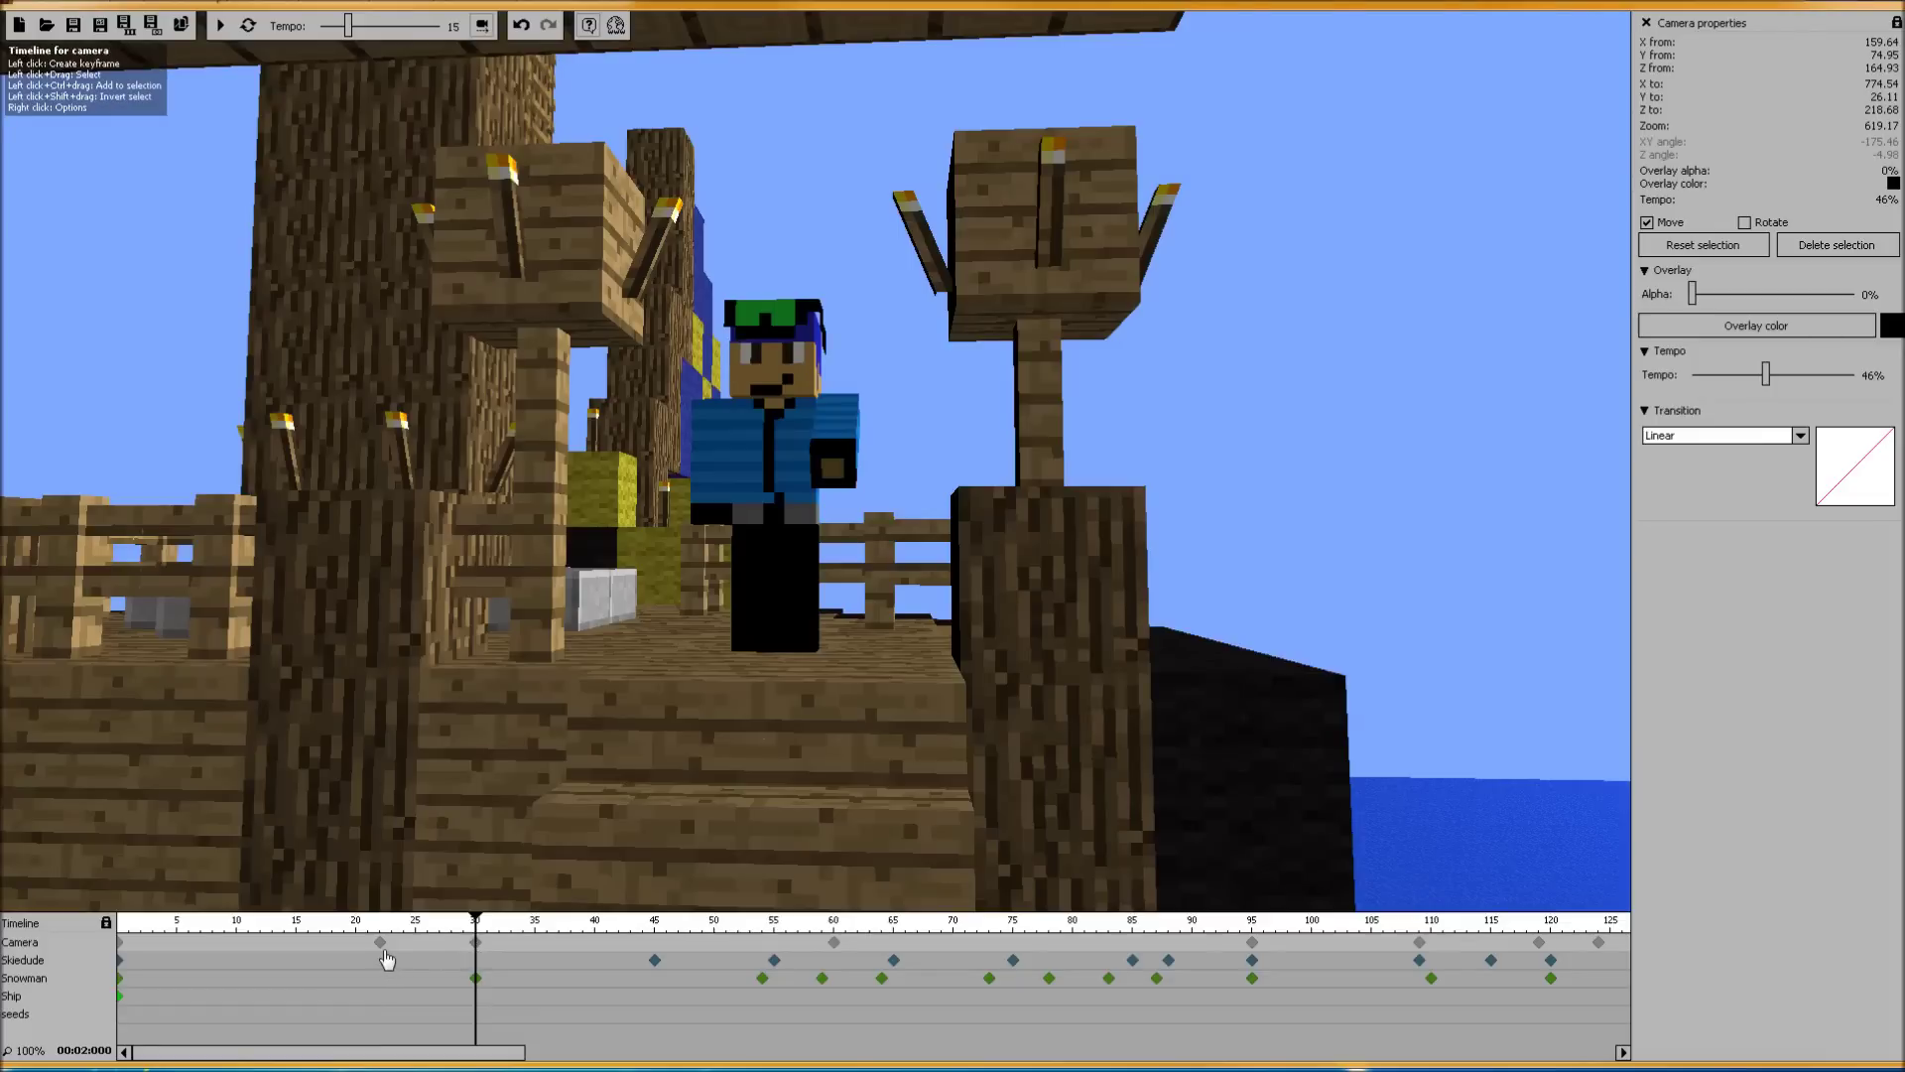
{"action": "left_click", "coordinate": [385, 951]}
{"action": "left_click", "coordinate": [477, 948]}
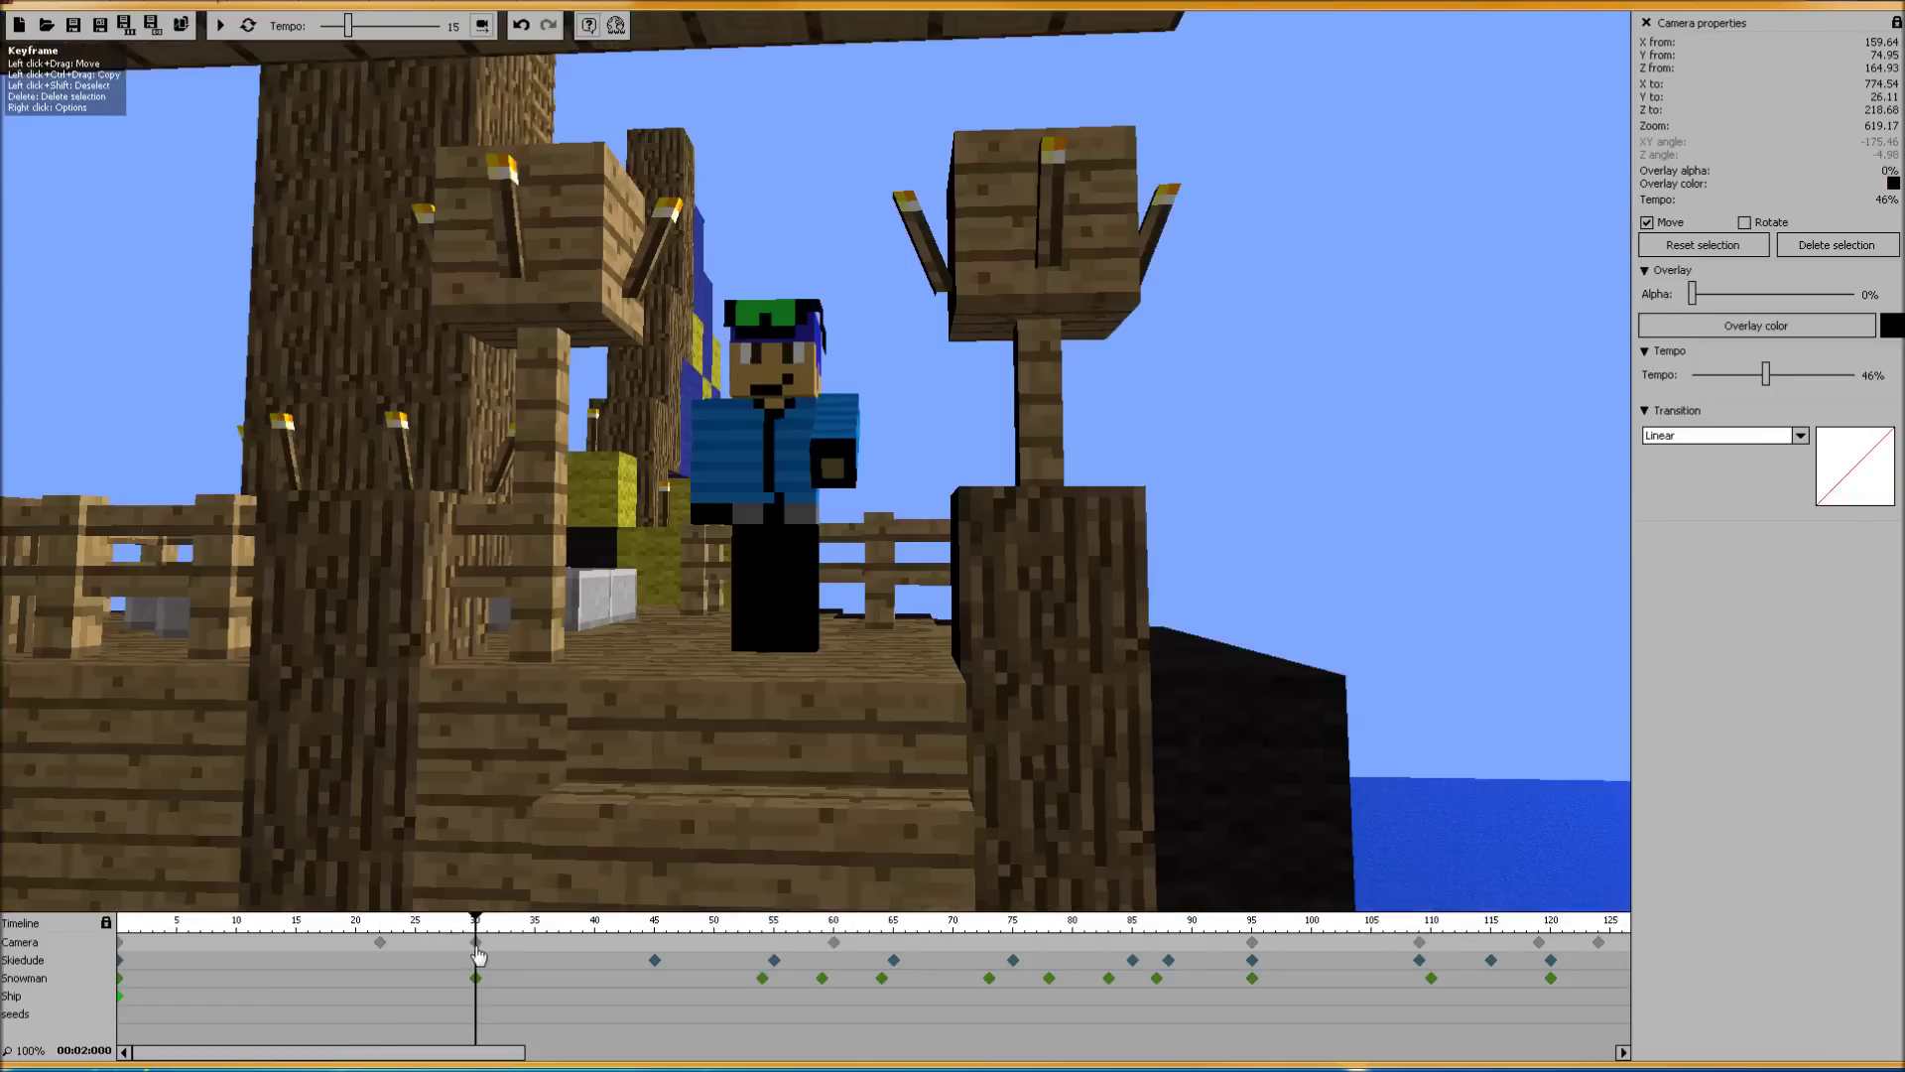
{"action": "left_click", "coordinate": [381, 942]}
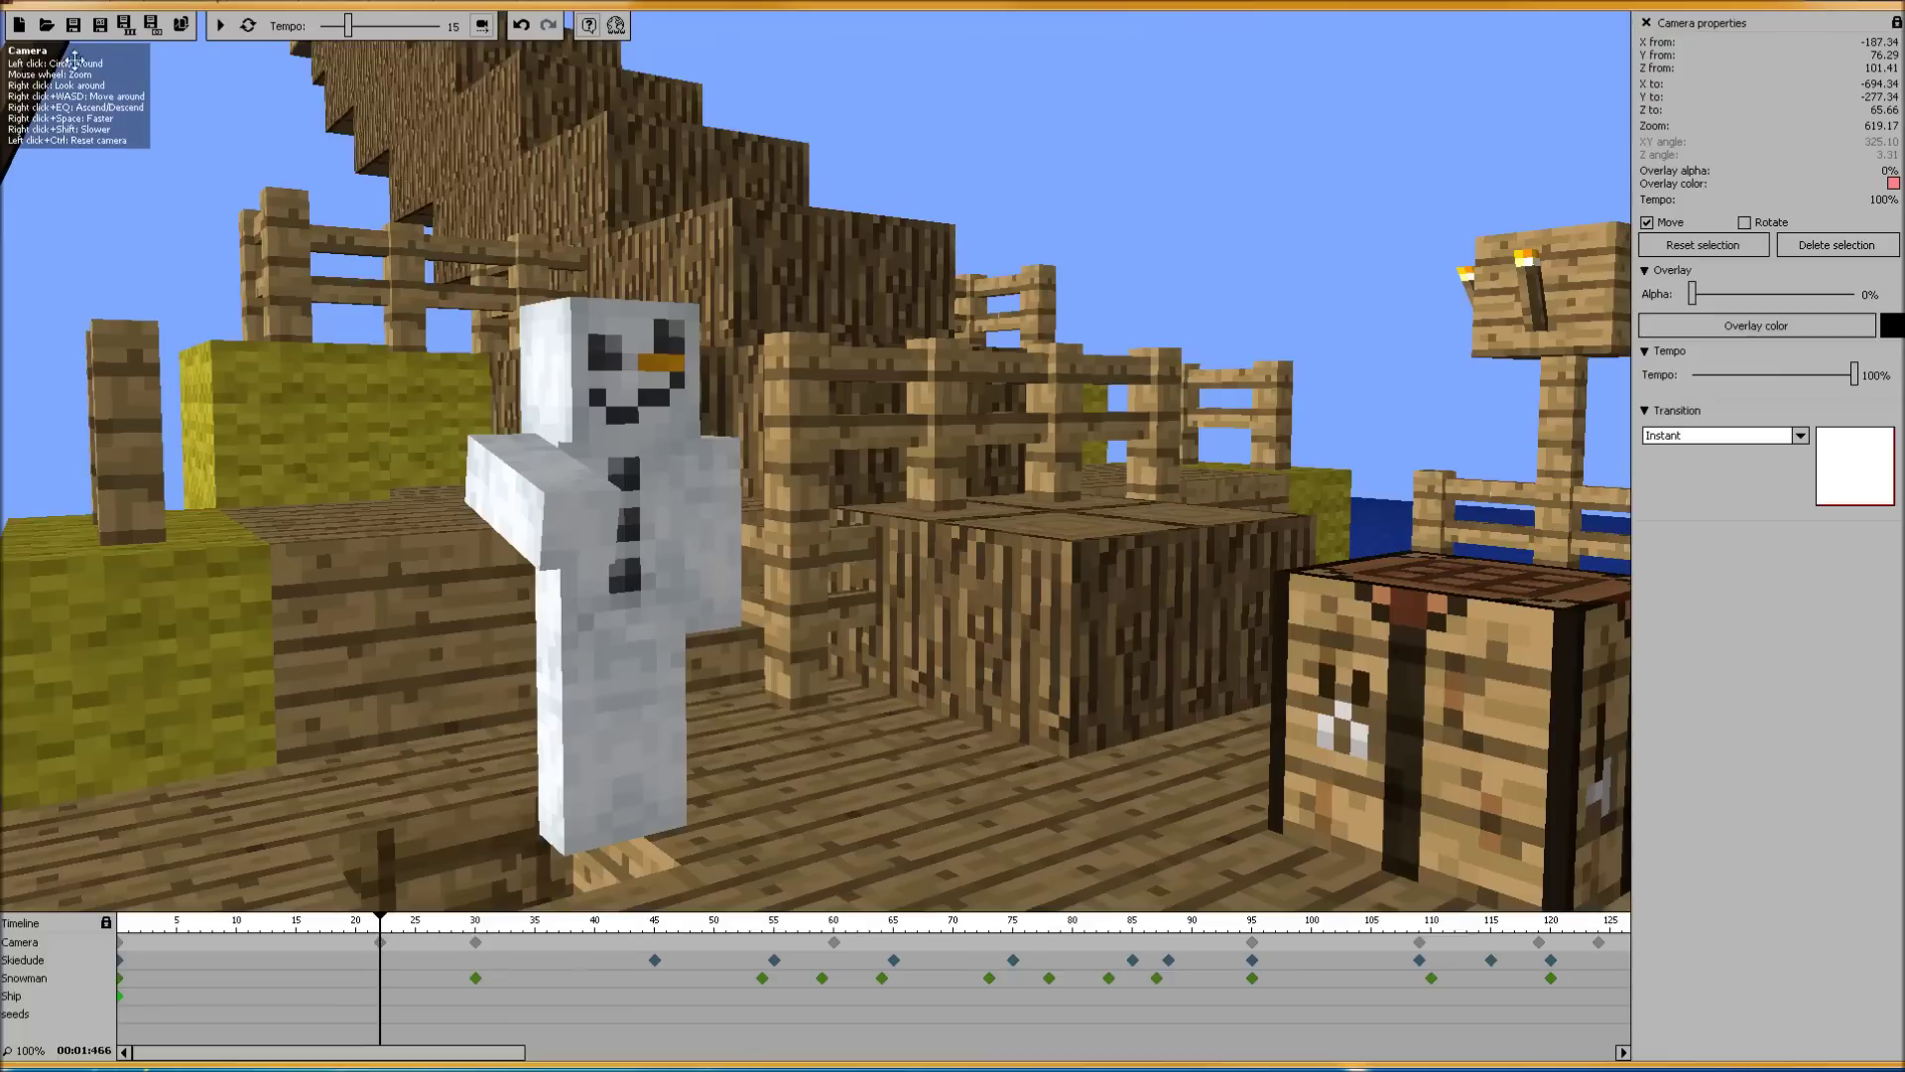
Play the animation from frame 22, stop it, then play onward from frame 30
{"action": "left_click", "coordinate": [220, 25]}
{"action": "key", "text": "space"}
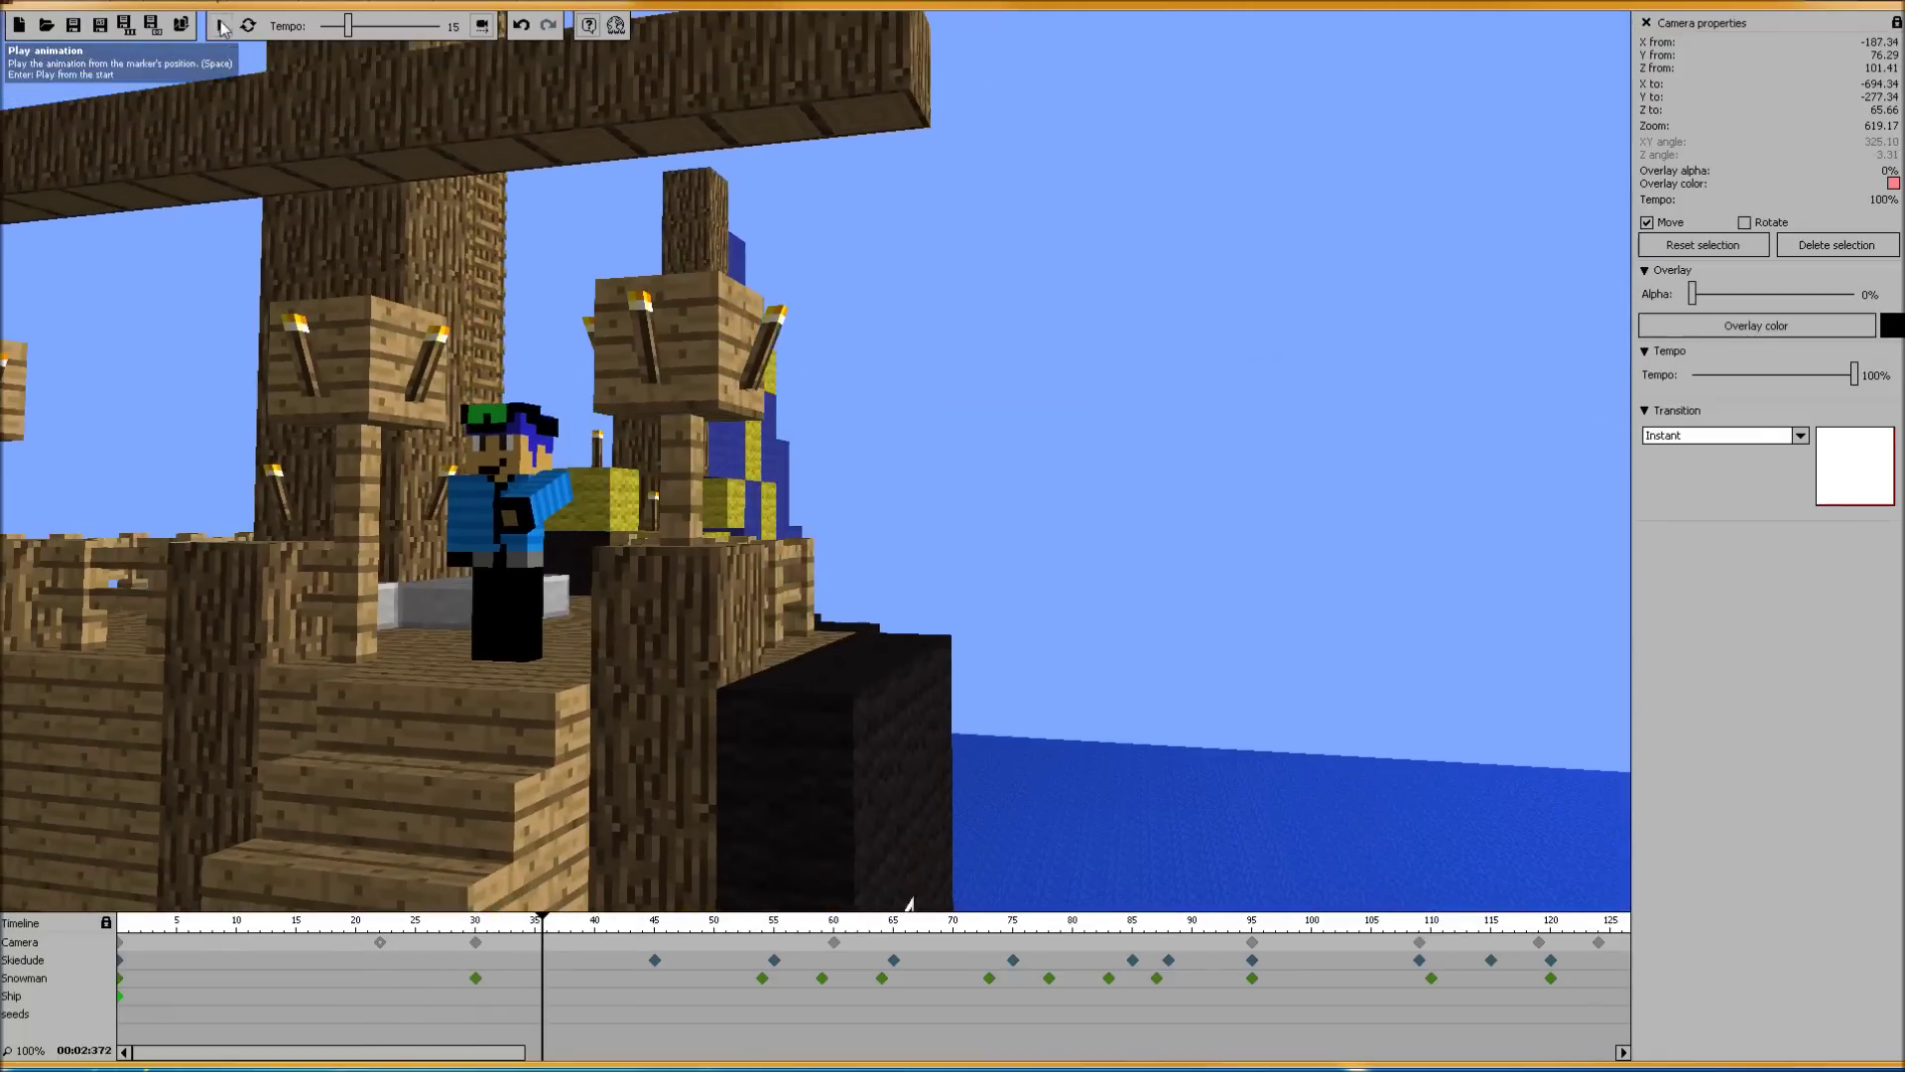
{"action": "left_click", "coordinate": [476, 945]}
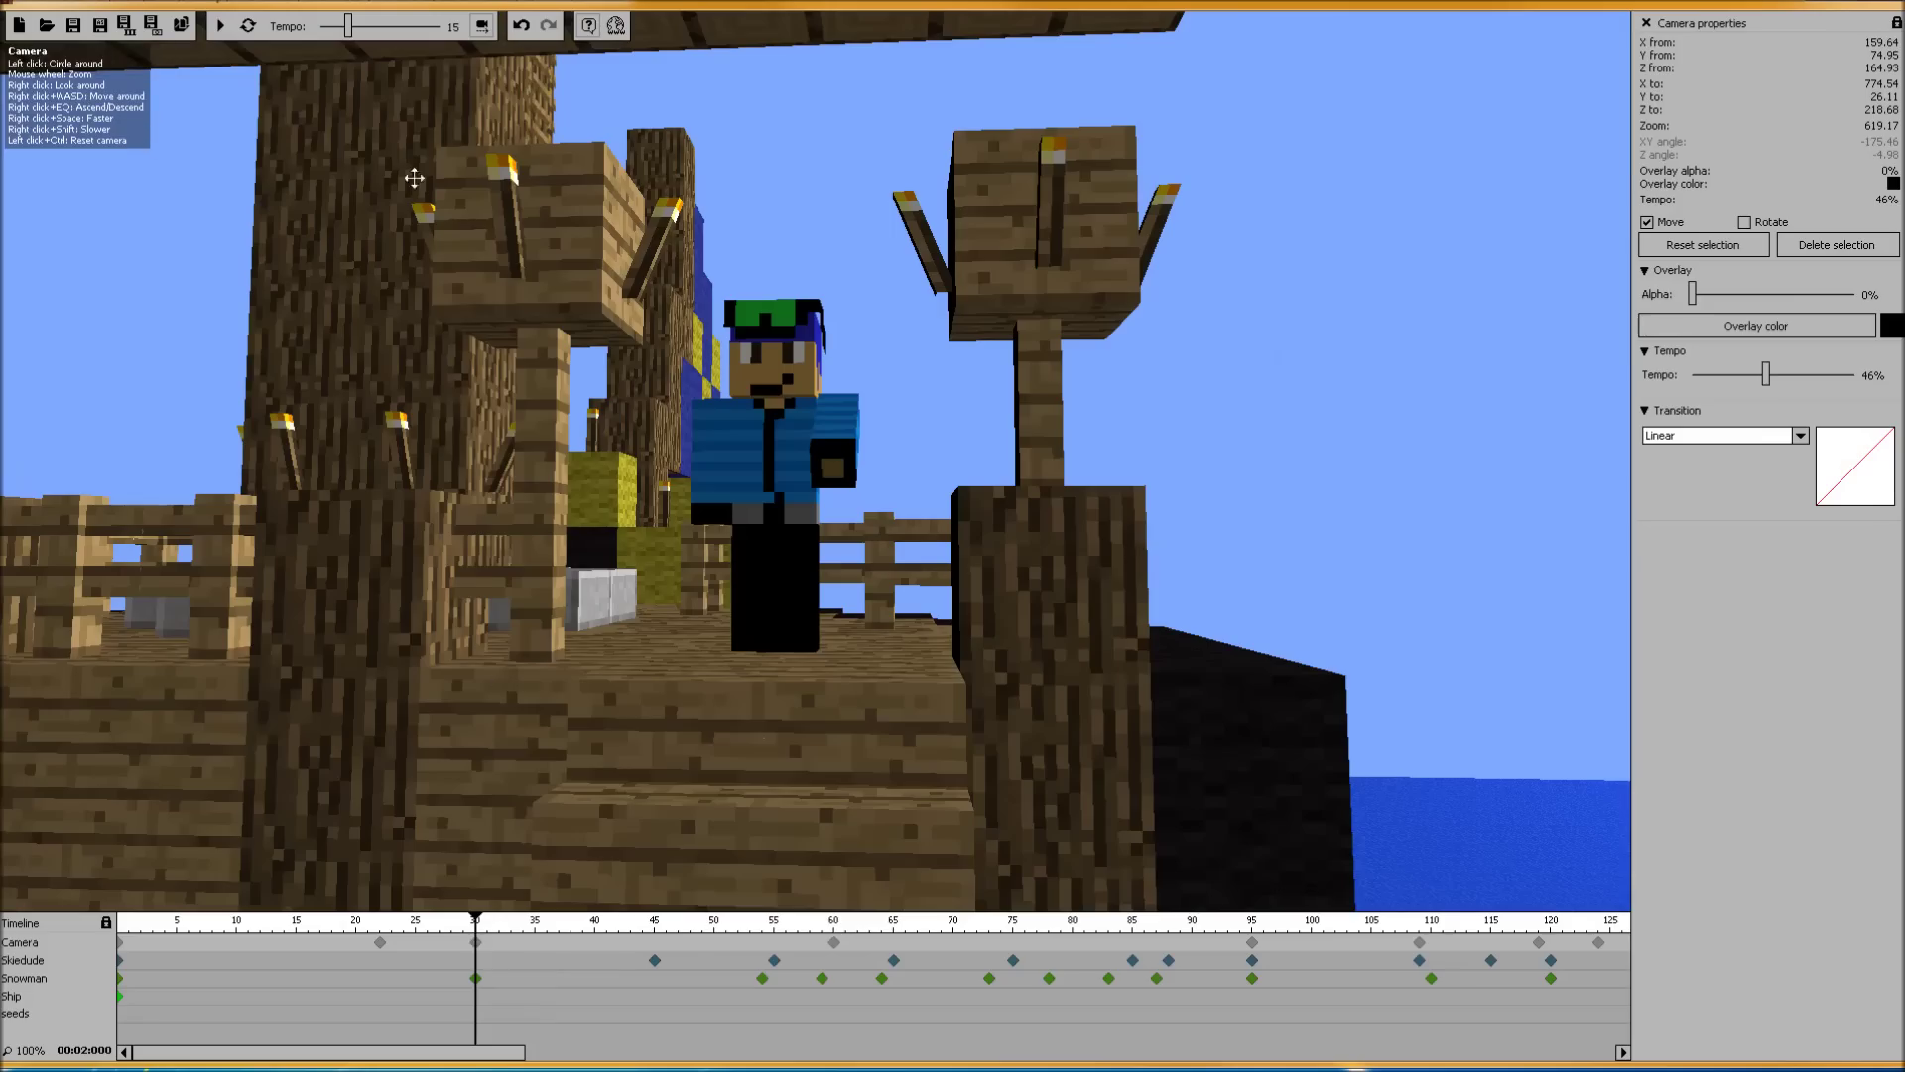
{"action": "left_click", "coordinate": [220, 25]}
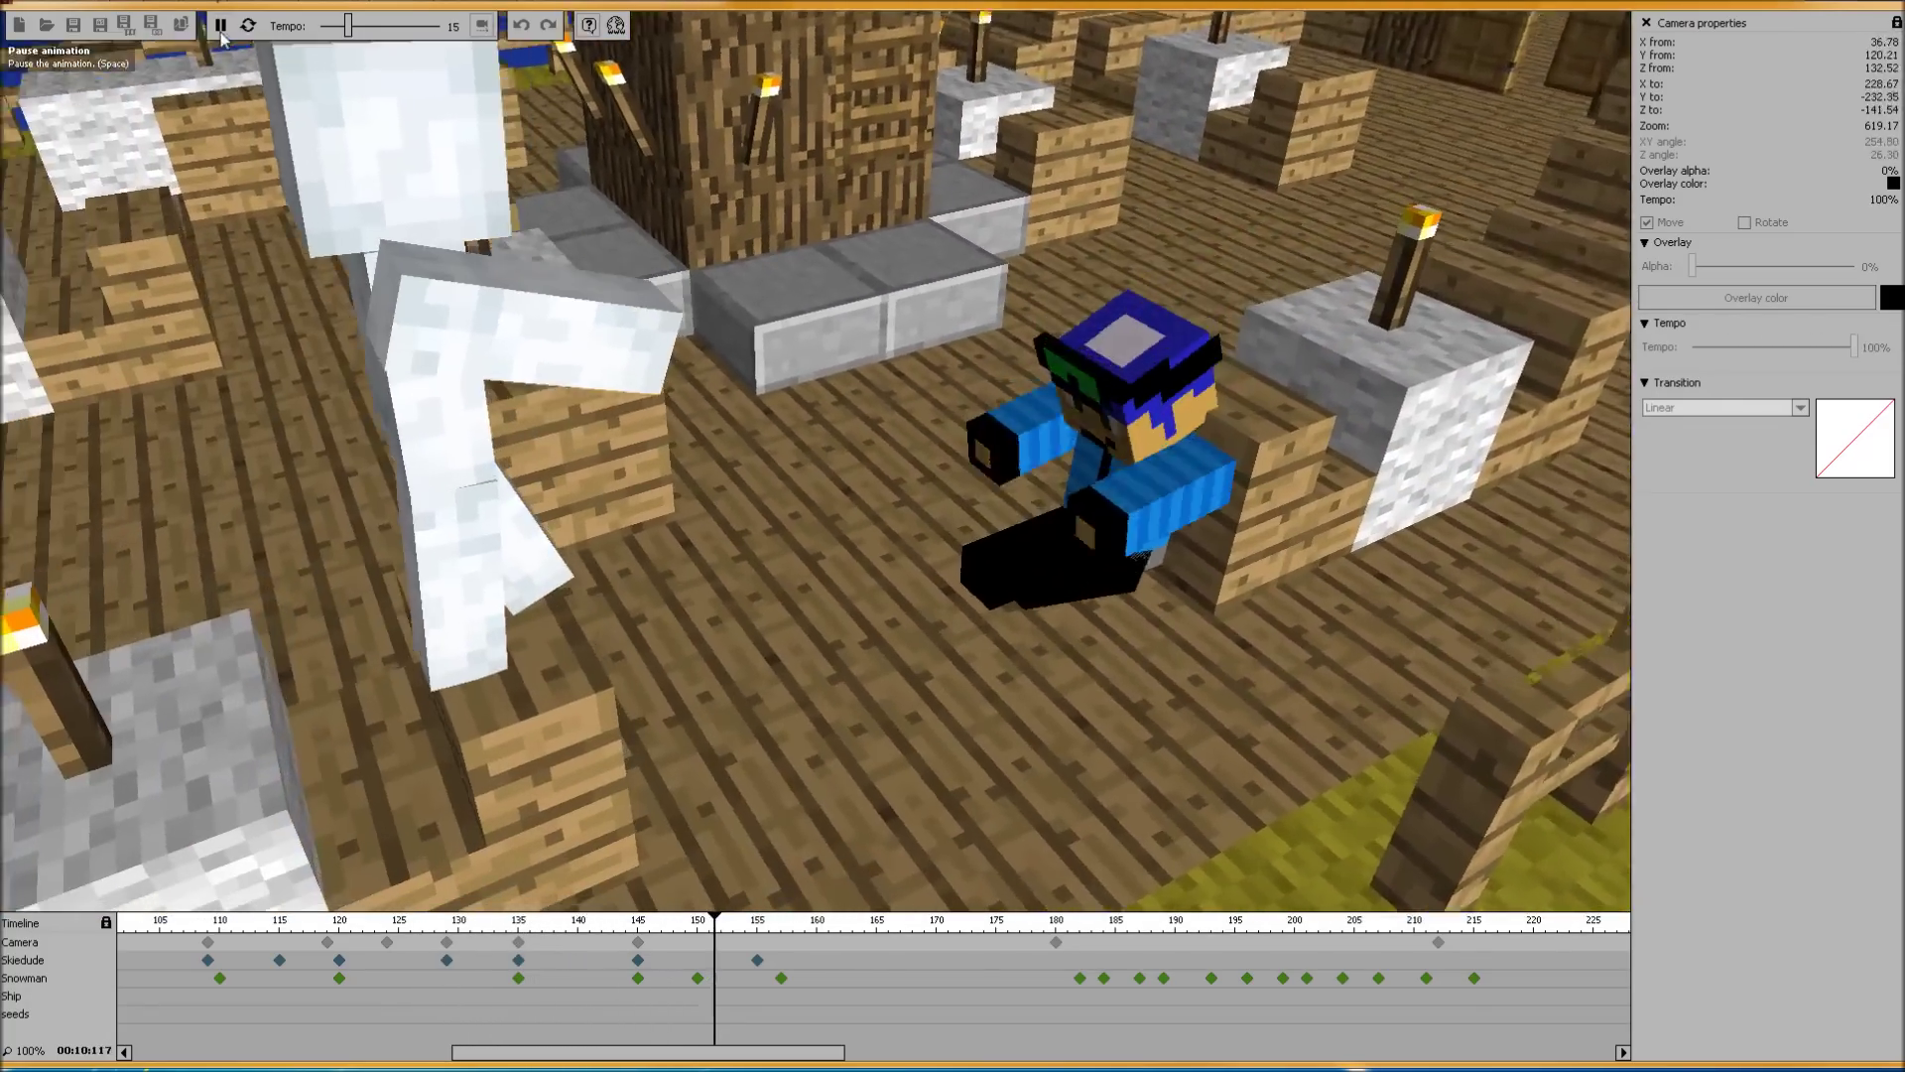
Pause playback and inspect camera keyframes 129, 135 and 145, scrubbing from frame 129 onward
{"action": "left_click", "coordinate": [220, 25]}
{"action": "left_click", "coordinate": [518, 942]}
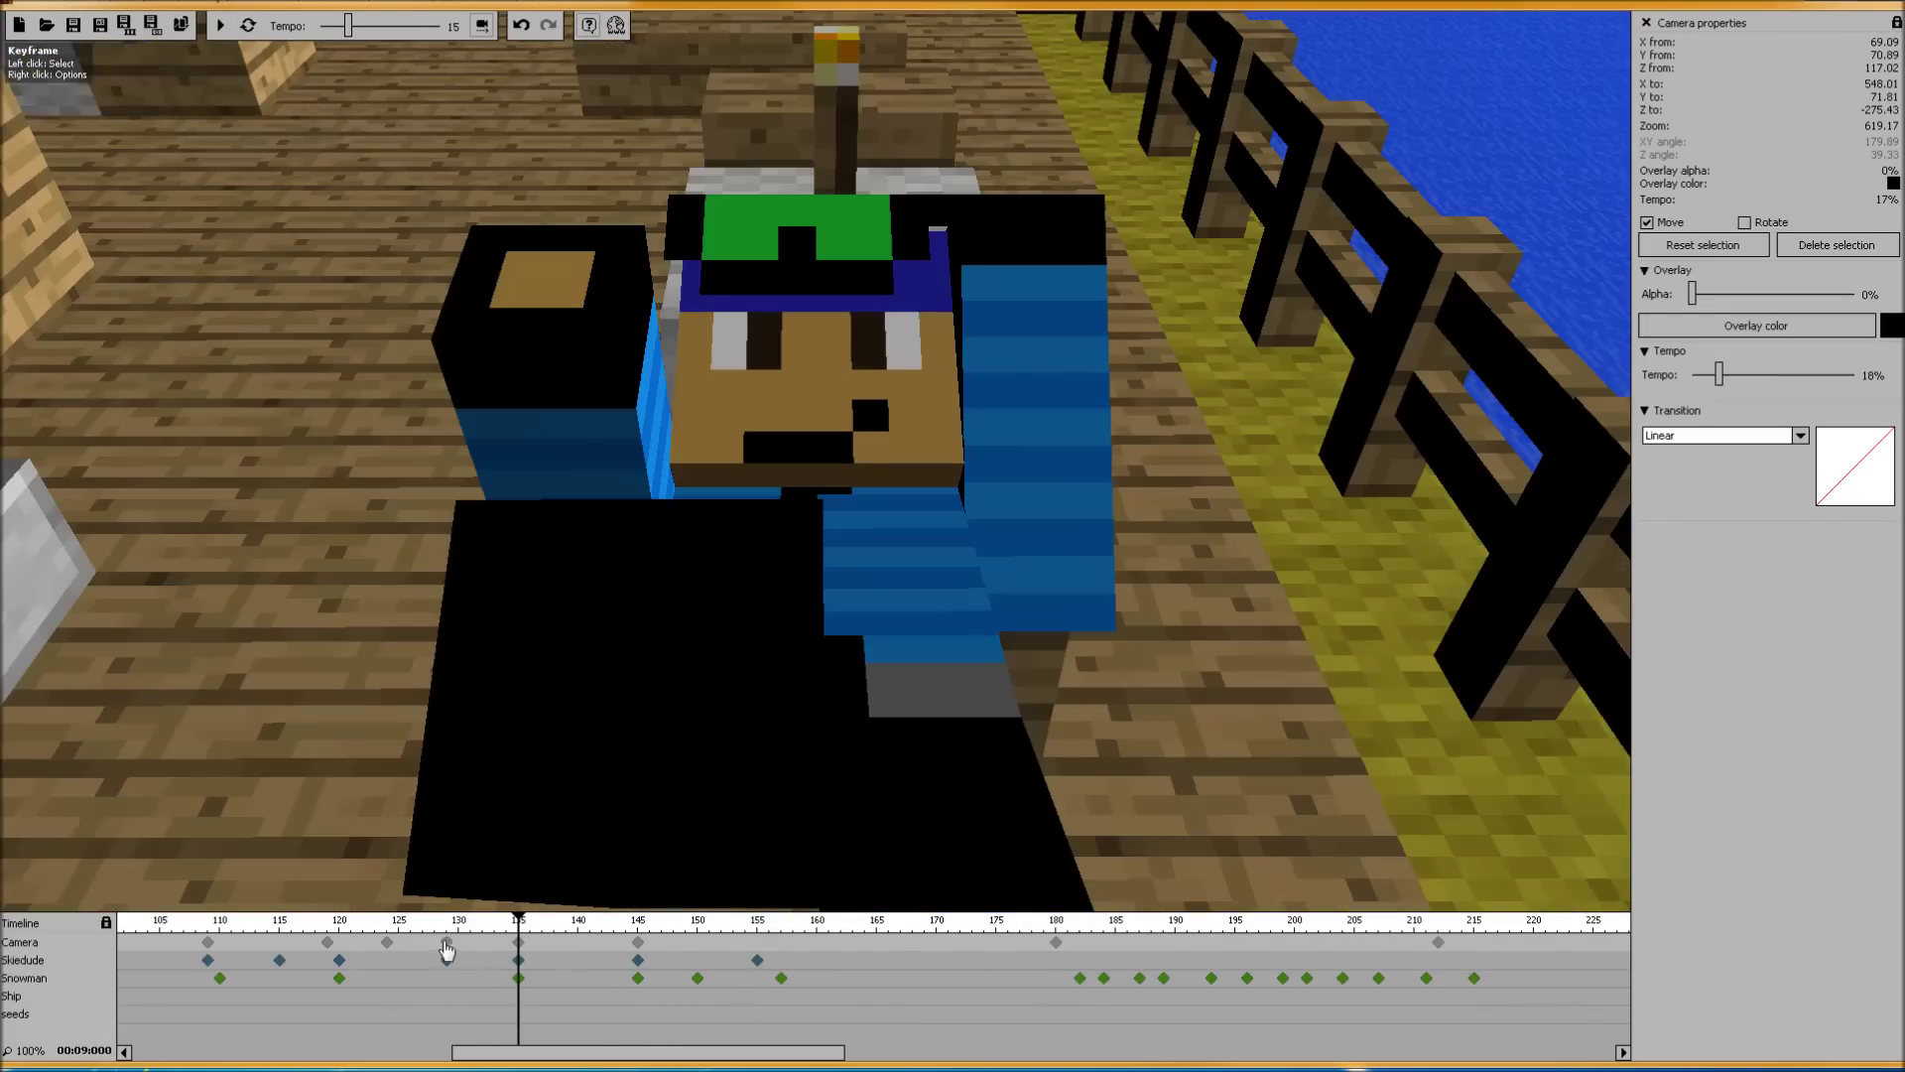
{"action": "left_click", "coordinate": [445, 943]}
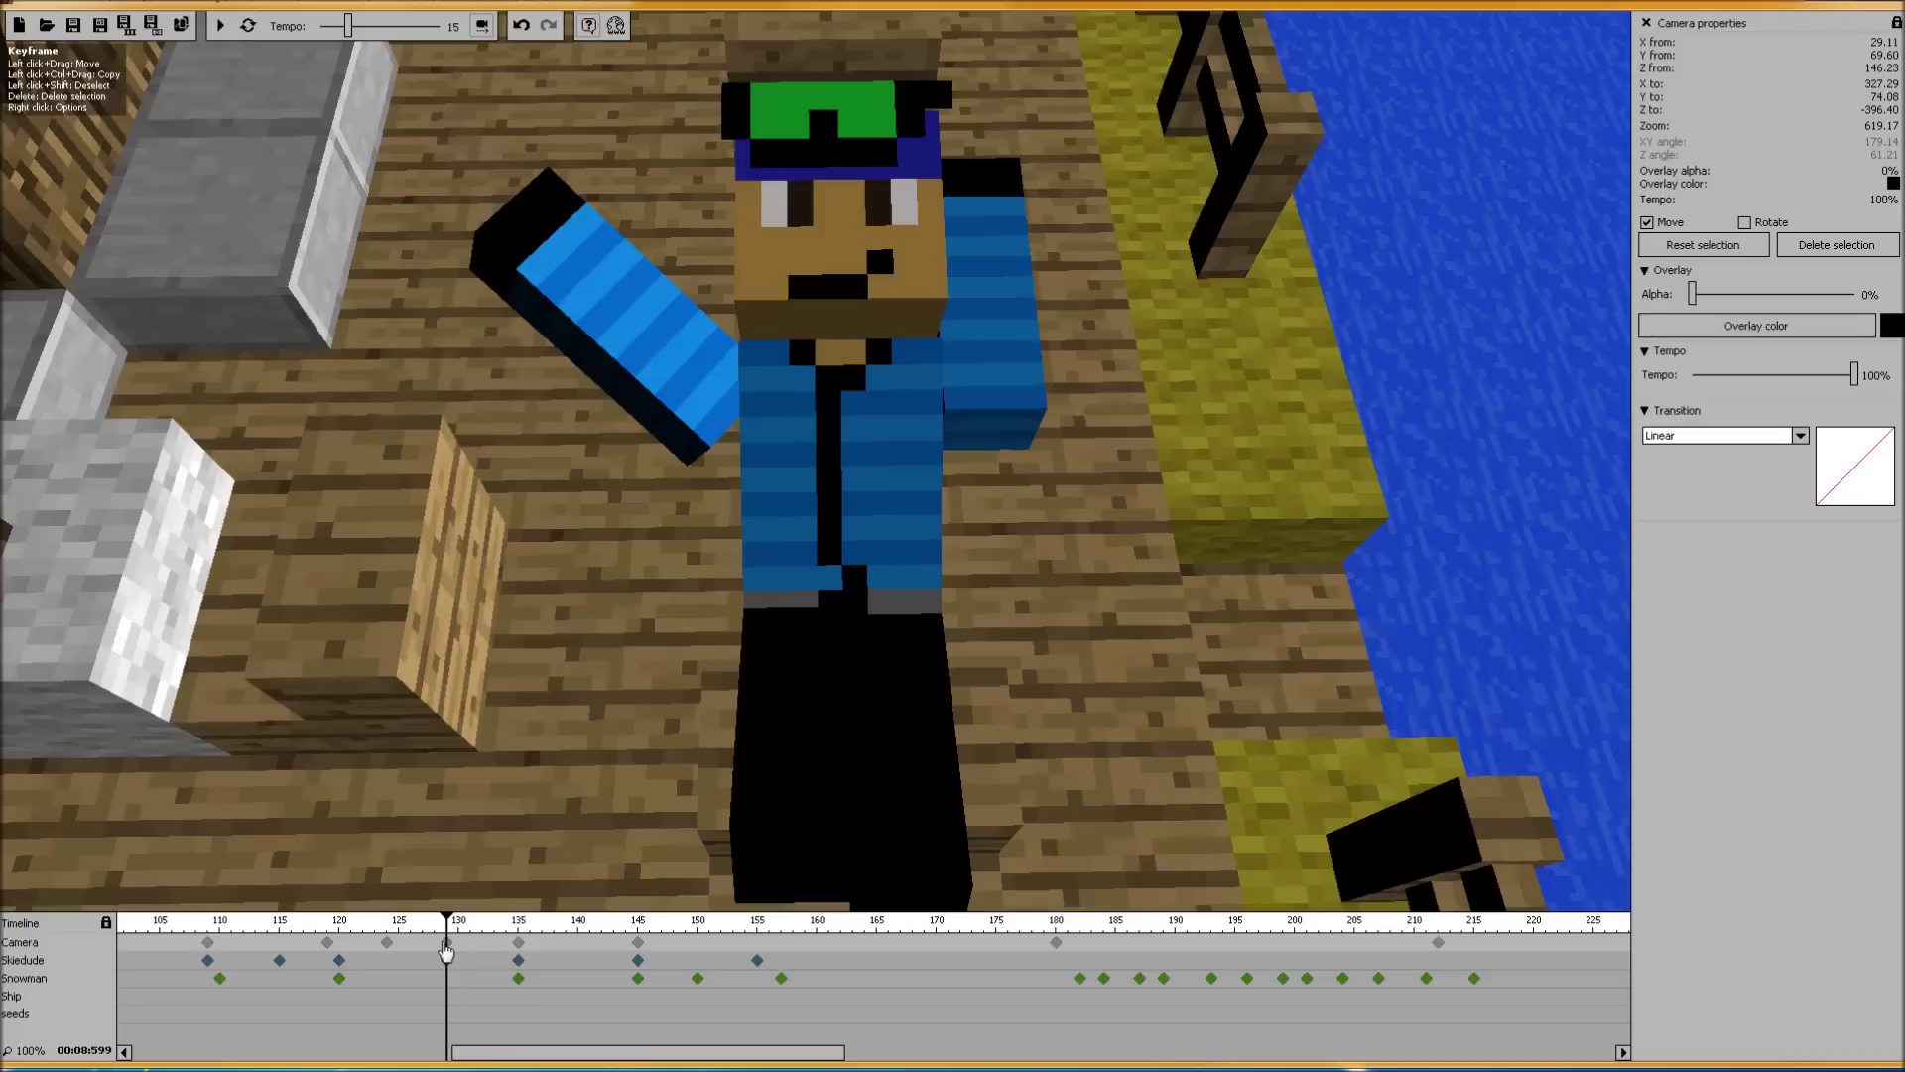
{"action": "left_click", "coordinate": [518, 942]}
{"action": "left_click", "coordinate": [638, 942]}
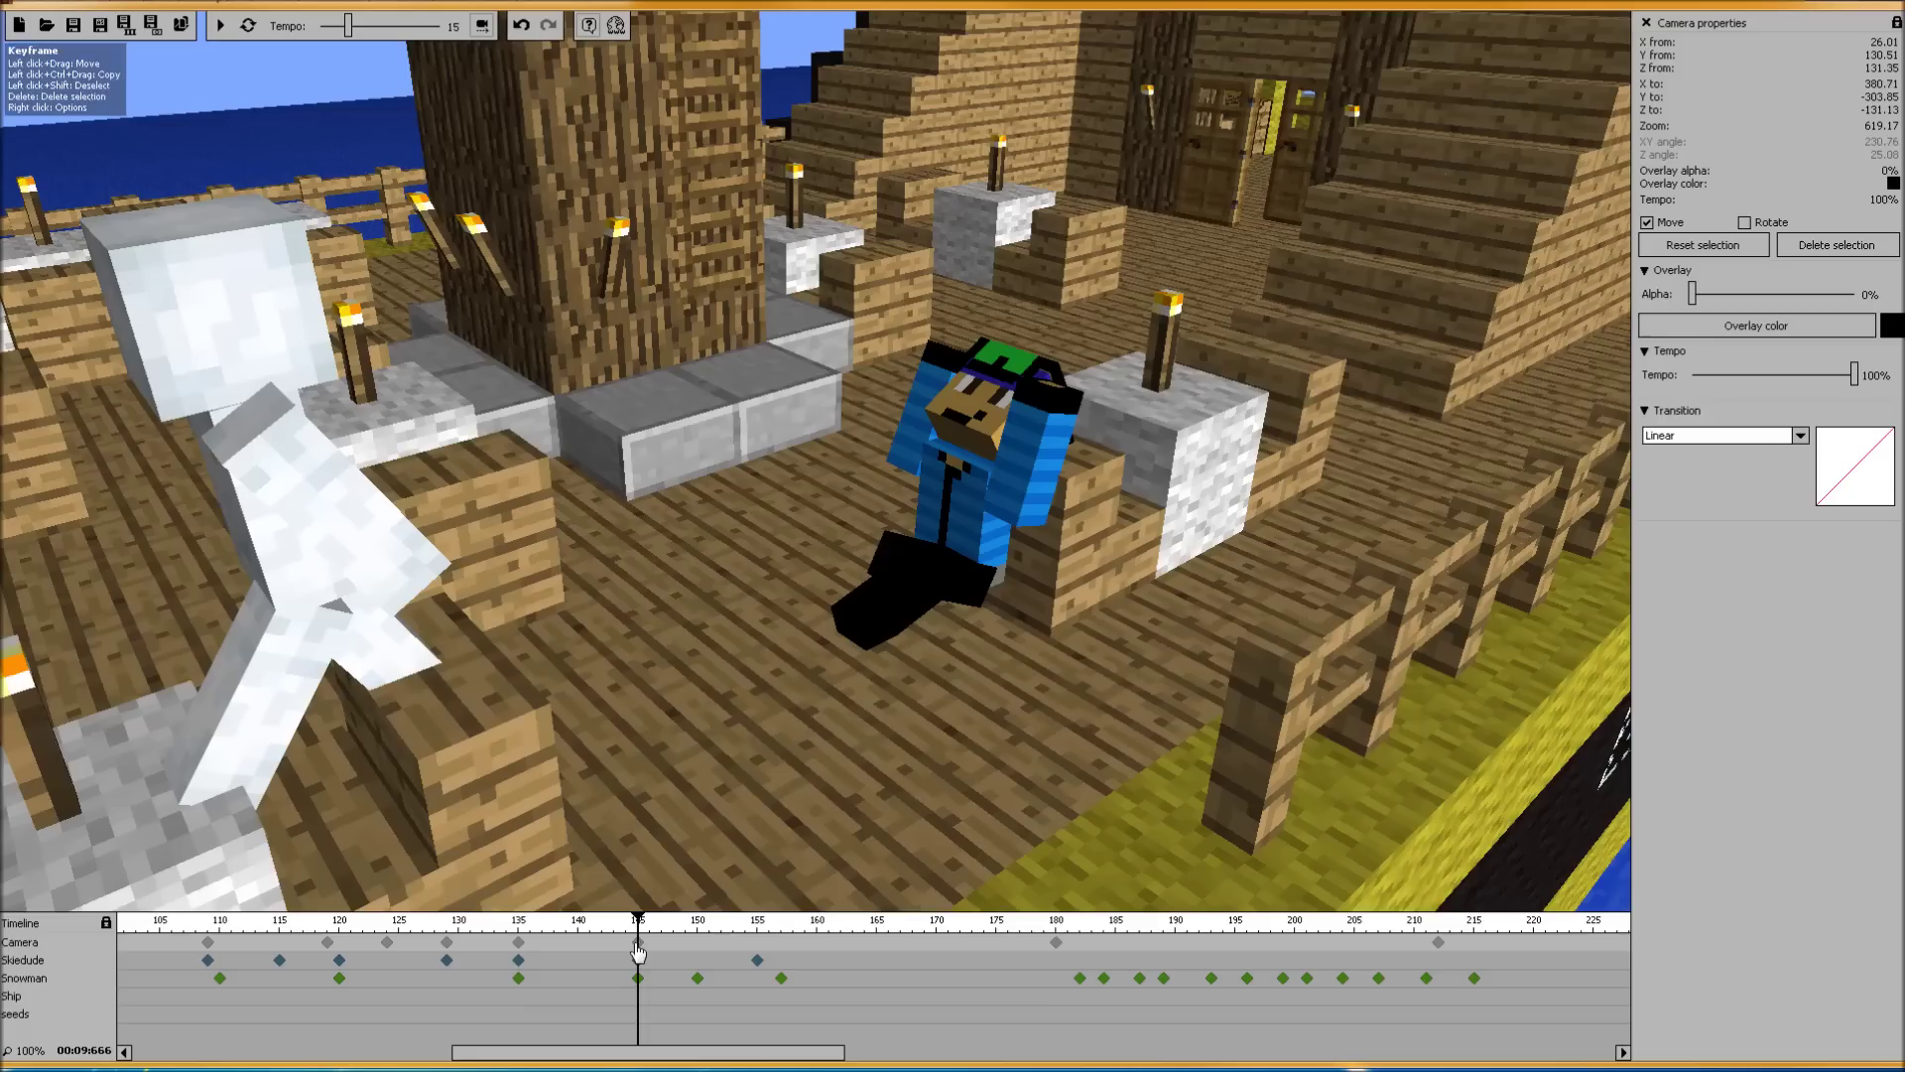
{"action": "left_click", "coordinate": [447, 943]}
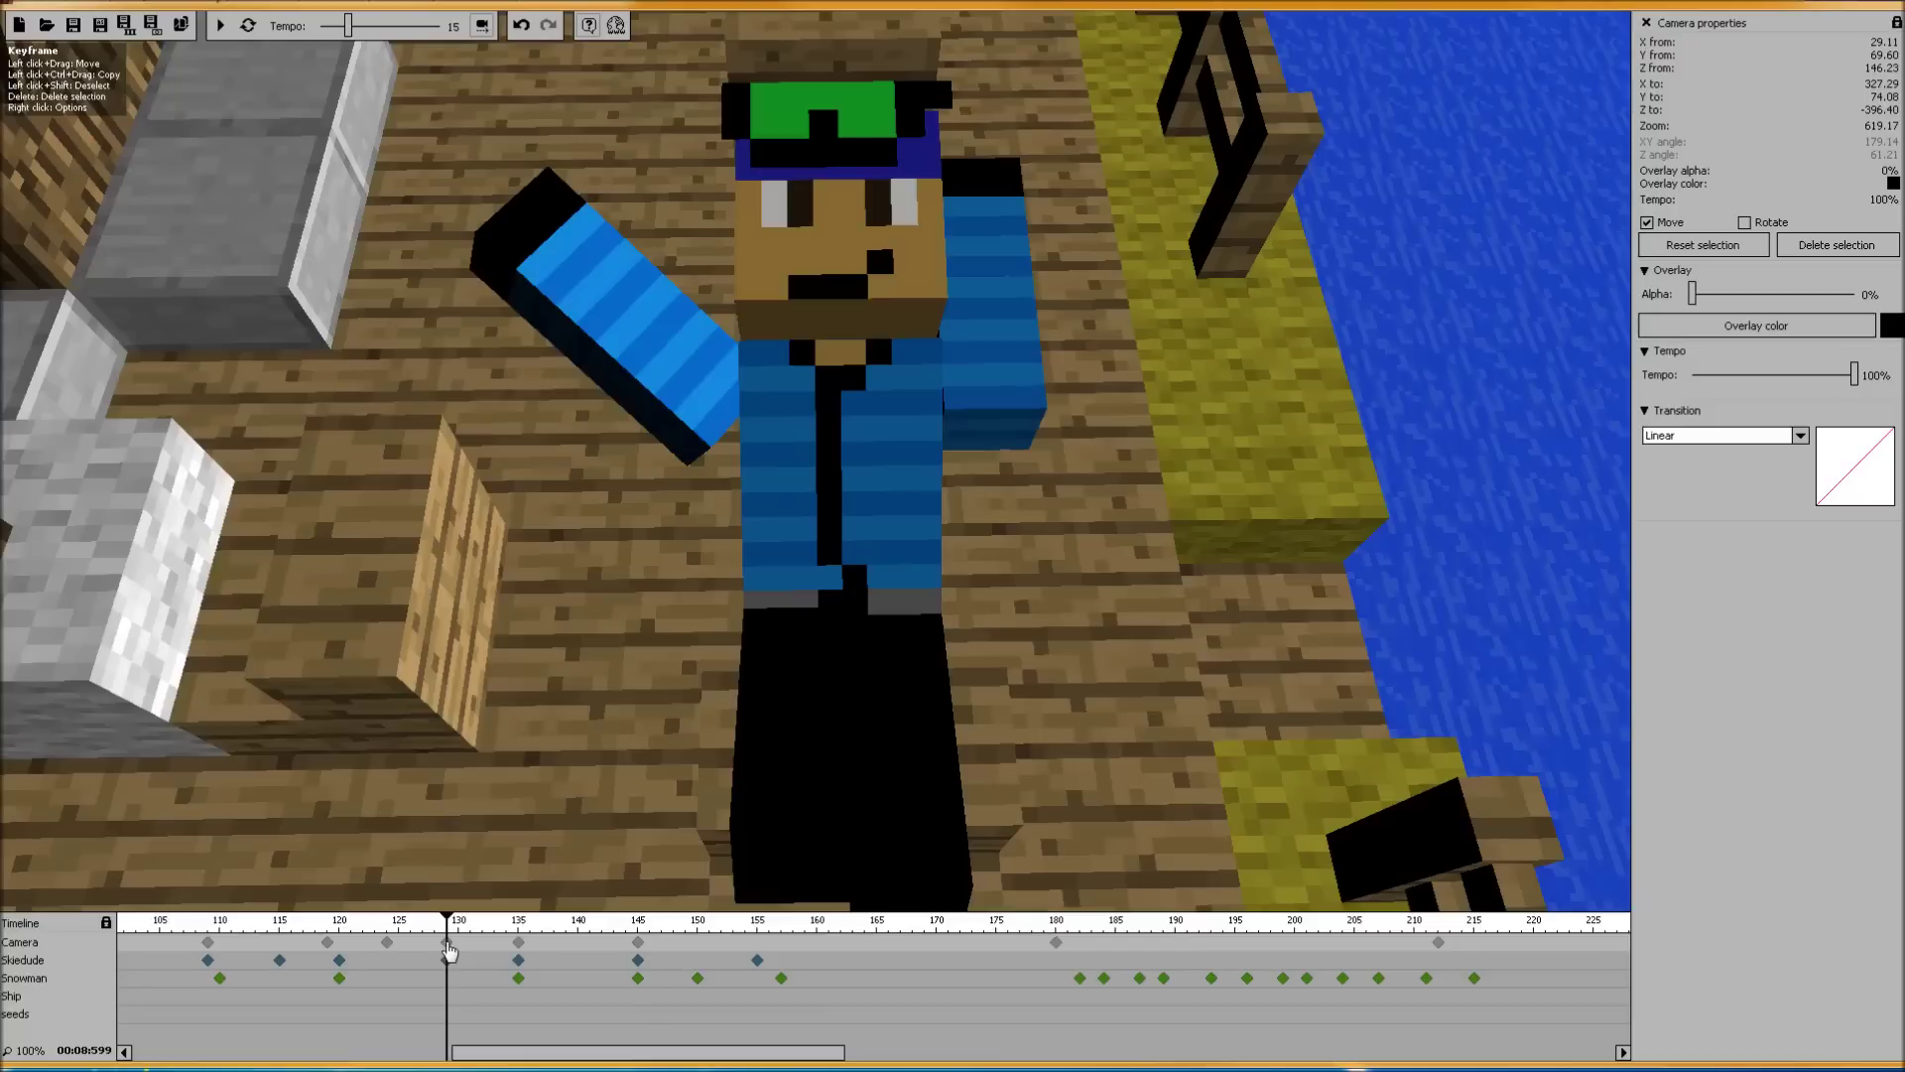
{"action": "left_click_drag", "start_coordinate": [449, 923], "coordinate": [638, 931]}
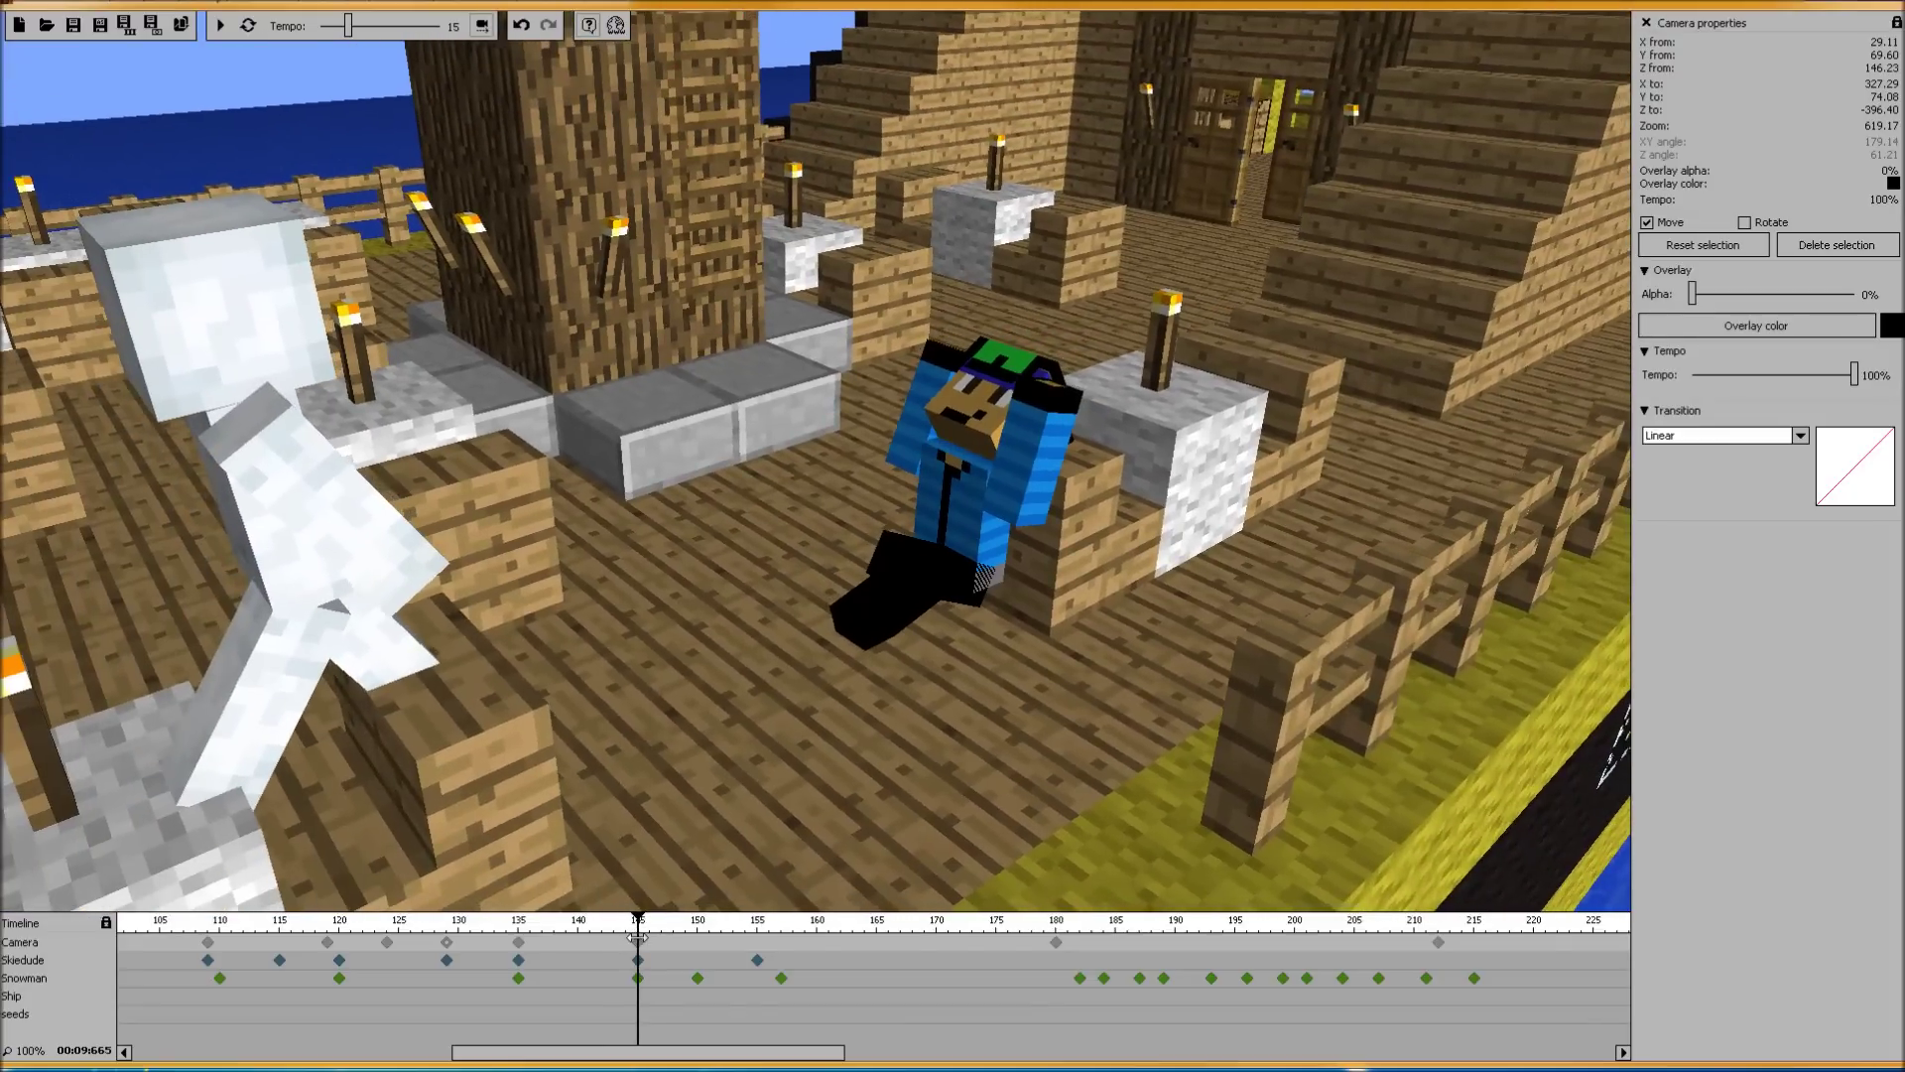
Show the transition type choices for the frame-135 camera keyframe
{"action": "left_click", "coordinate": [447, 944]}
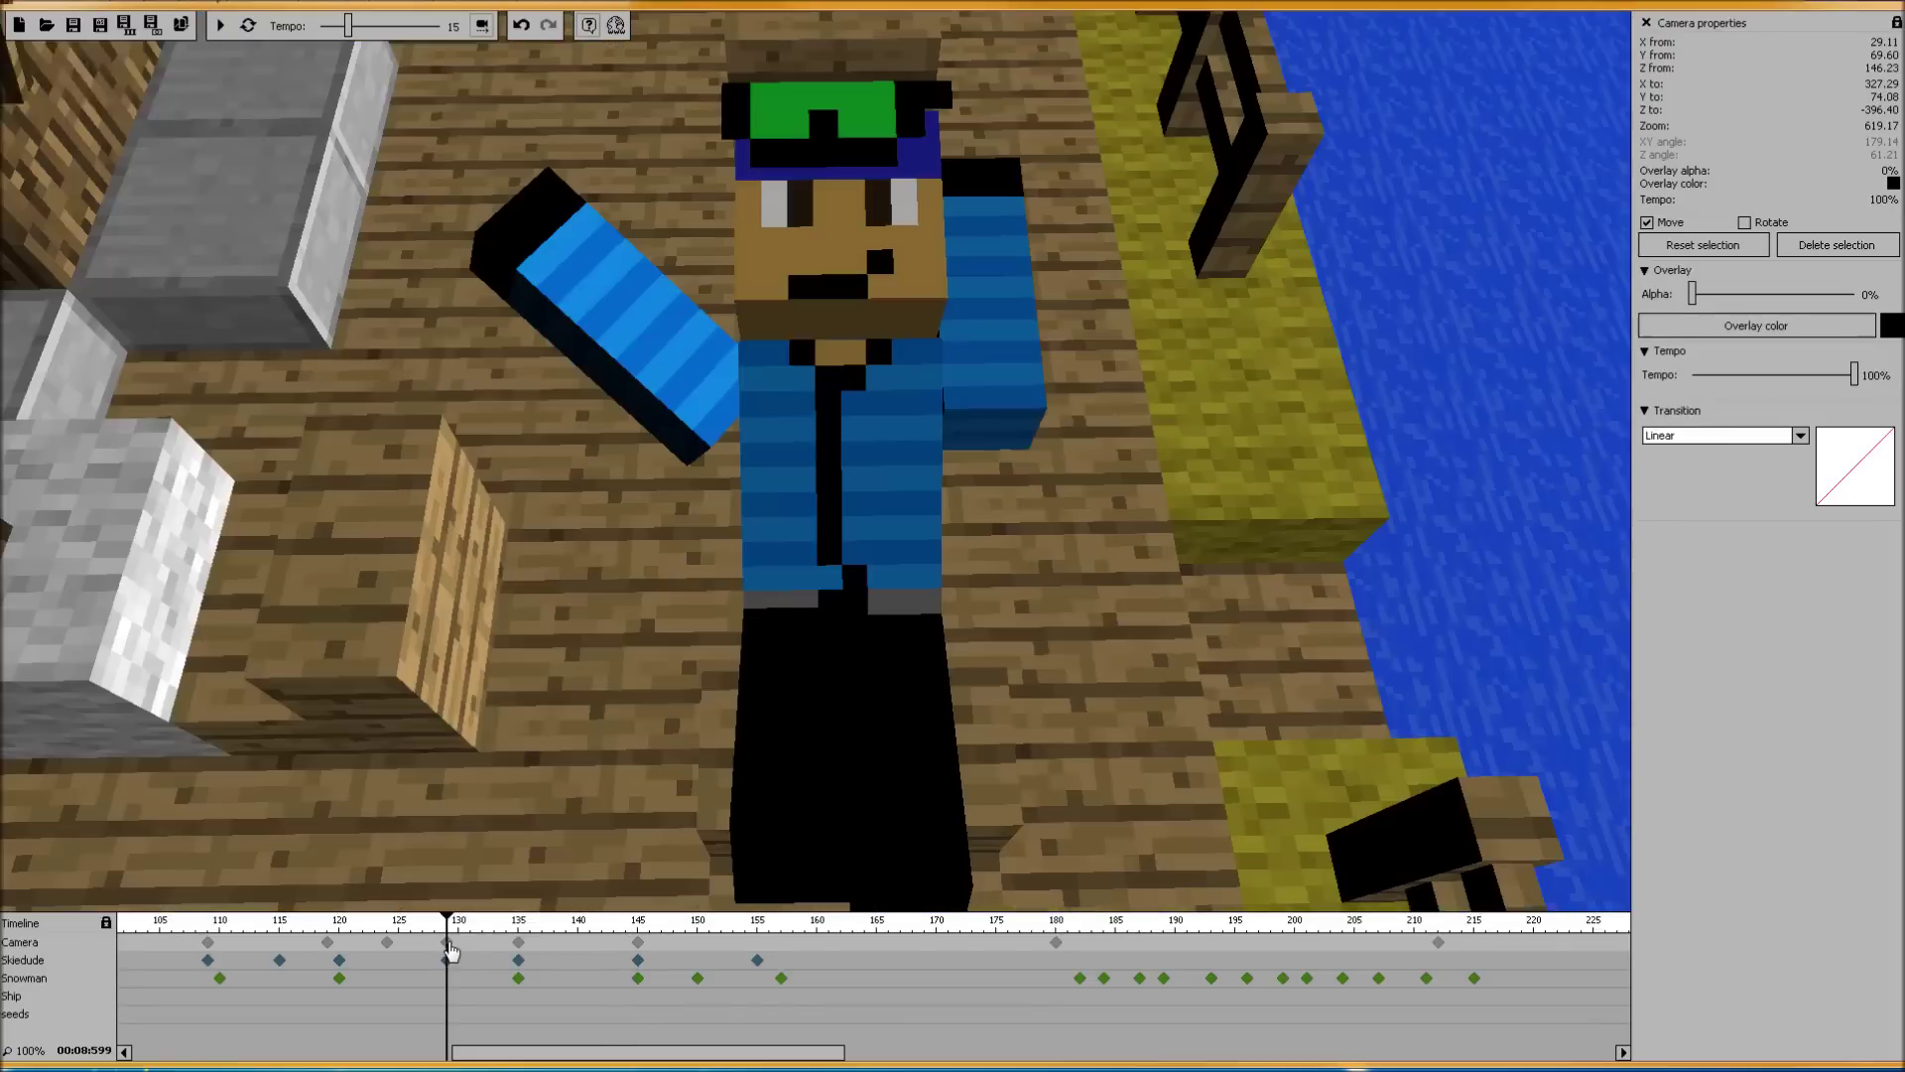
{"action": "left_click", "coordinate": [513, 947]}
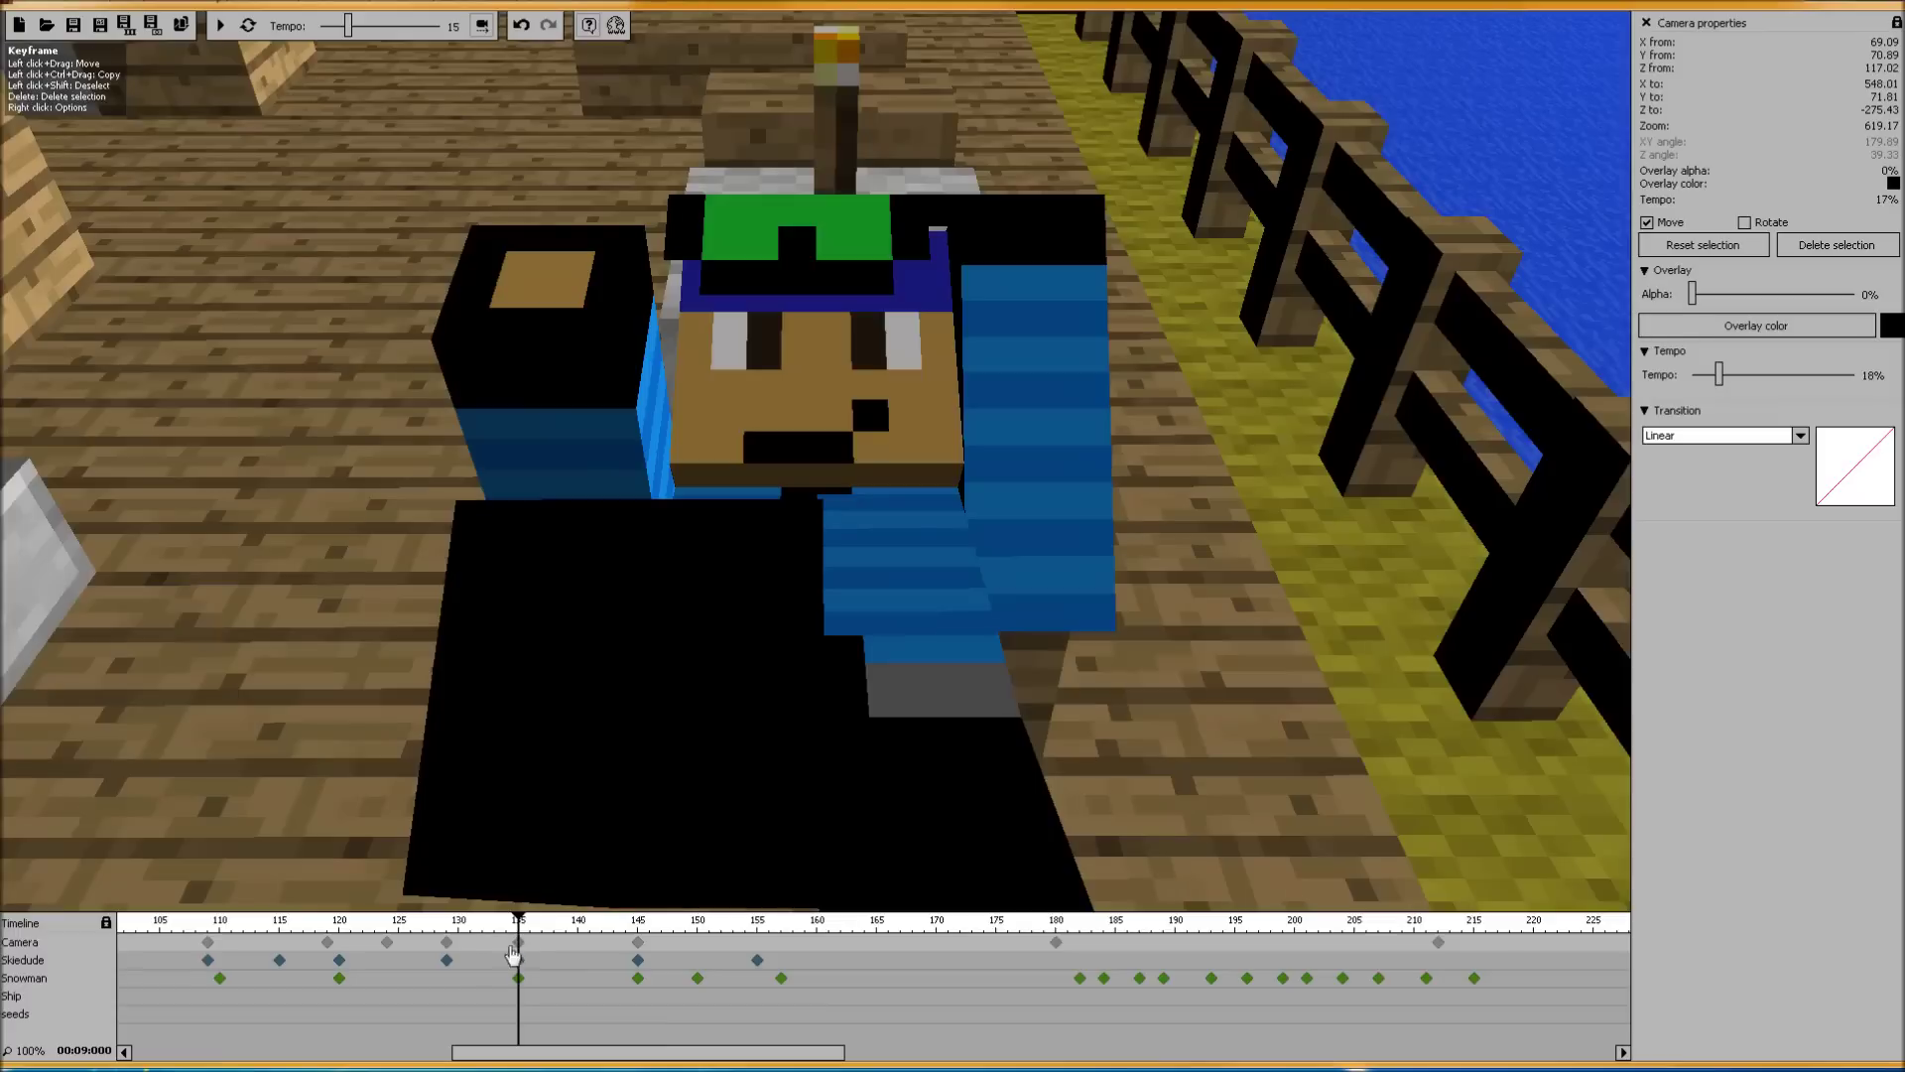
{"action": "left_click", "coordinate": [1744, 447]}
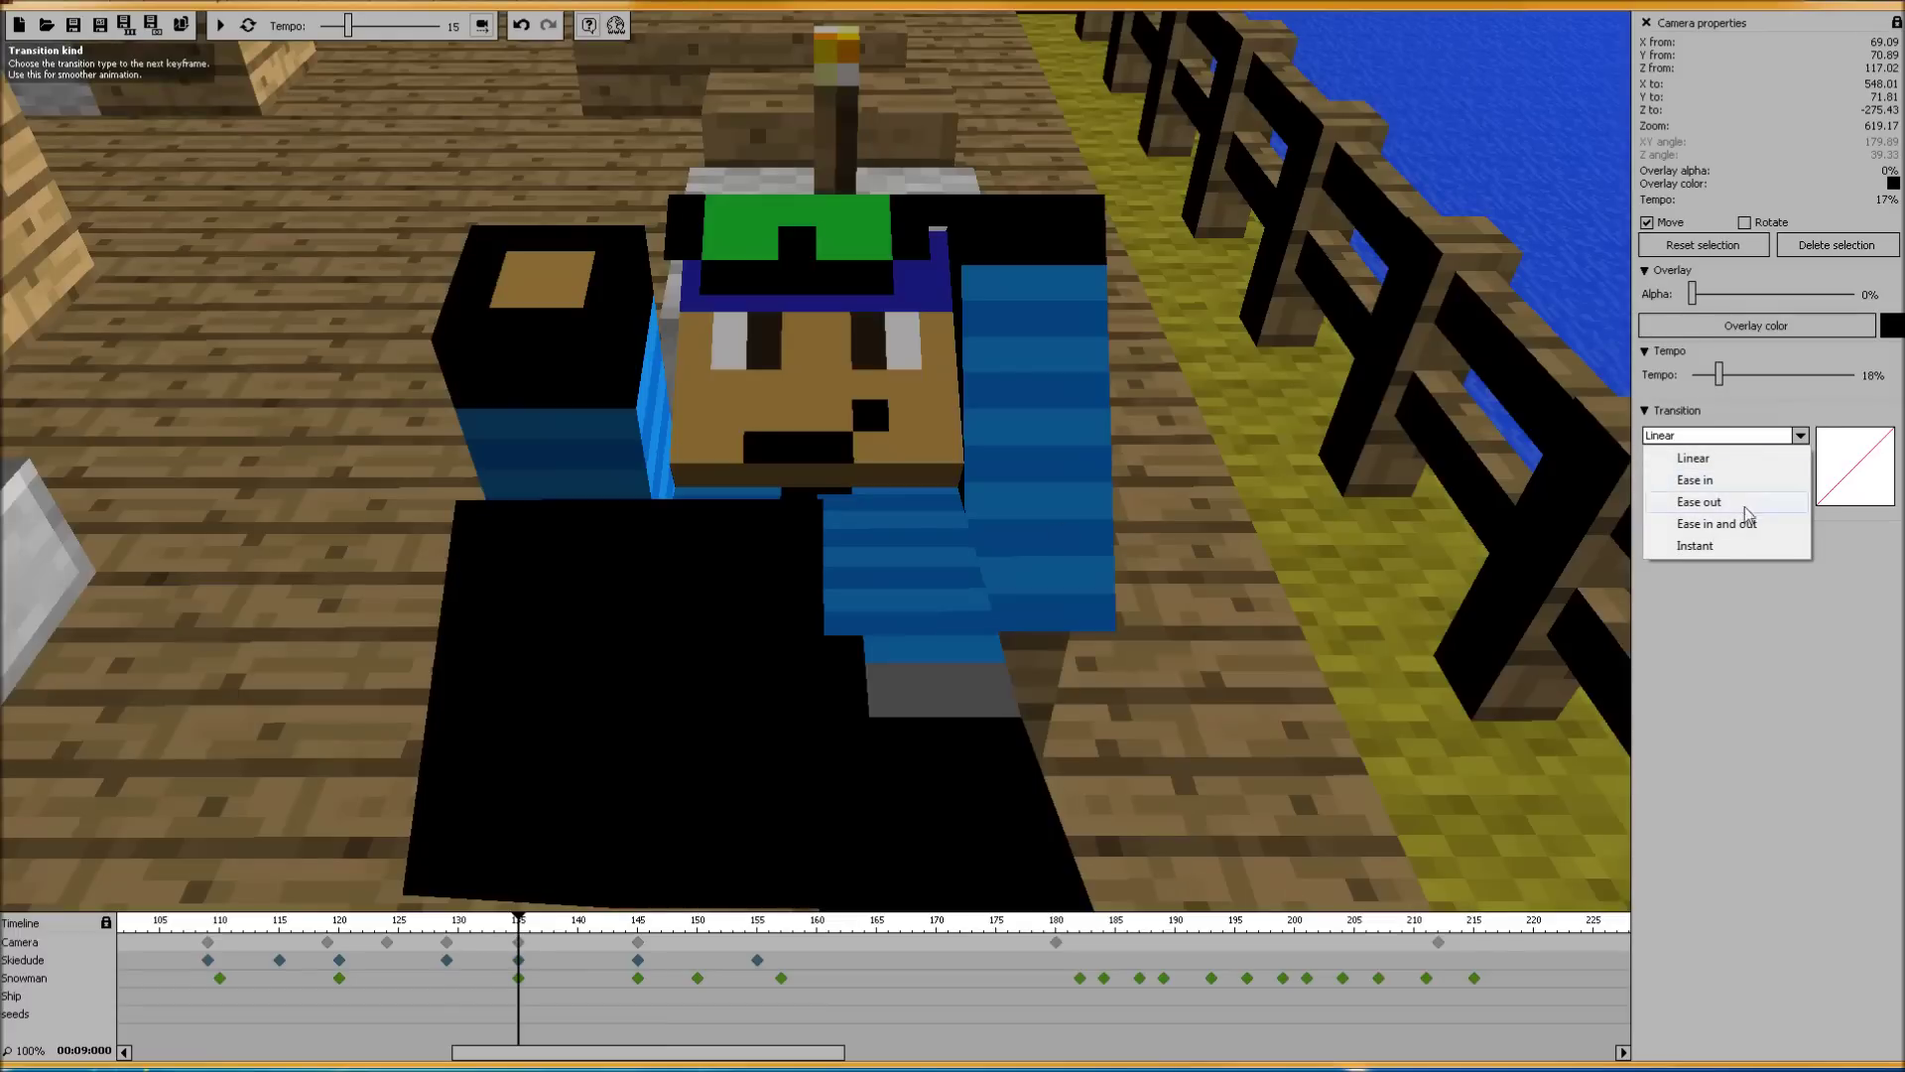